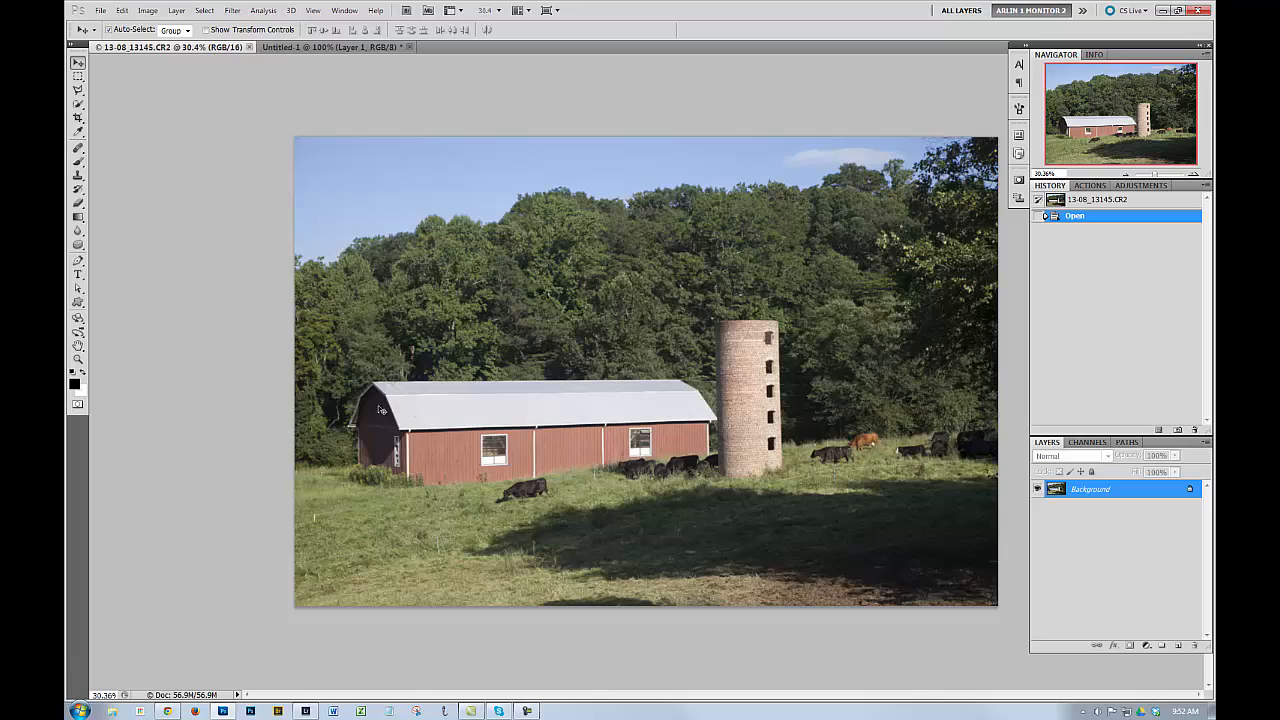
# Step: Inspect the barn roof's peak at pixel level at 3200% magnification, then fit the whole photo in view
pyautogui.scroll(2, 375, 390)
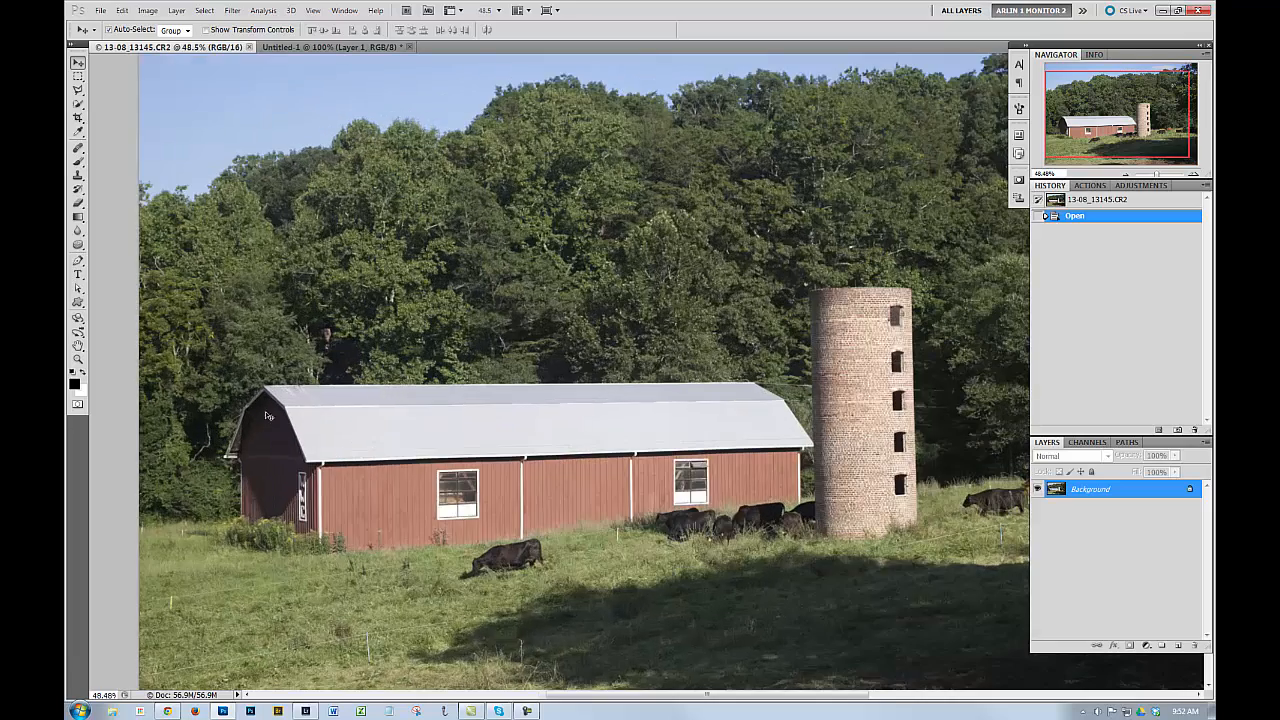
pyautogui.scroll(3, 242, 405)
pyautogui.scroll(3, 242, 410)
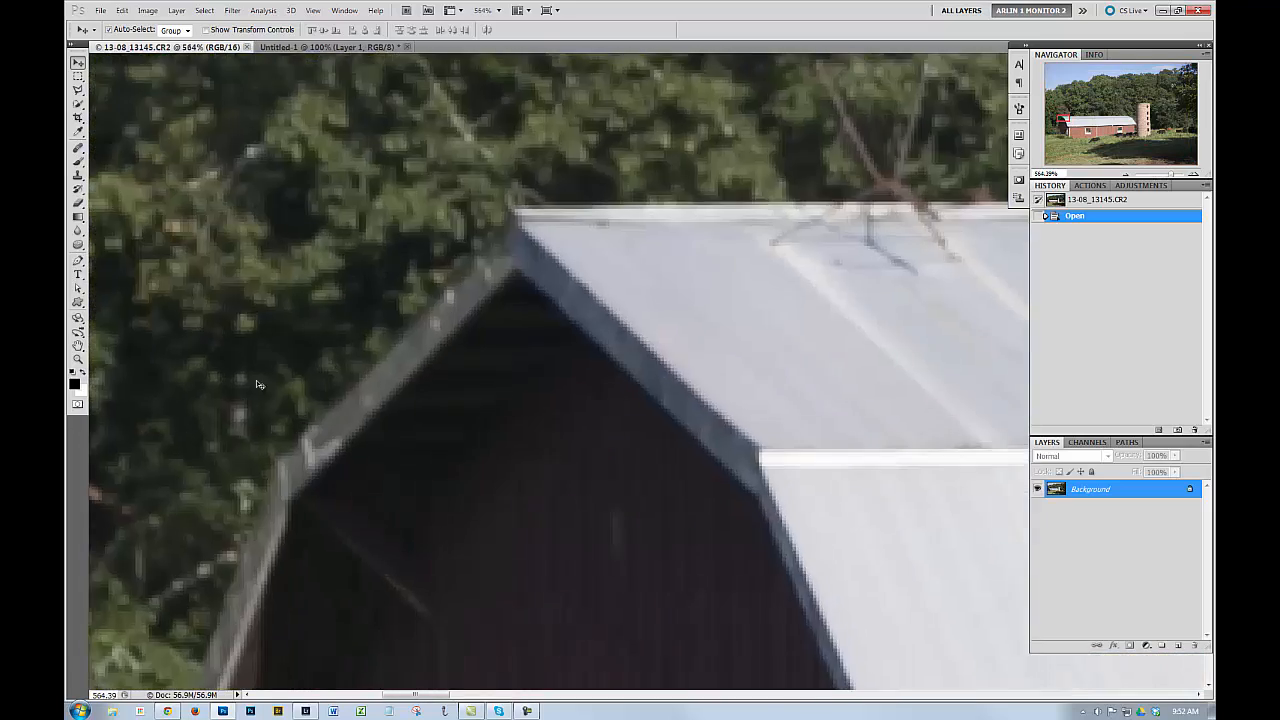
pyautogui.scroll(3, 547, 182)
pyautogui.scroll(3, 547, 182)
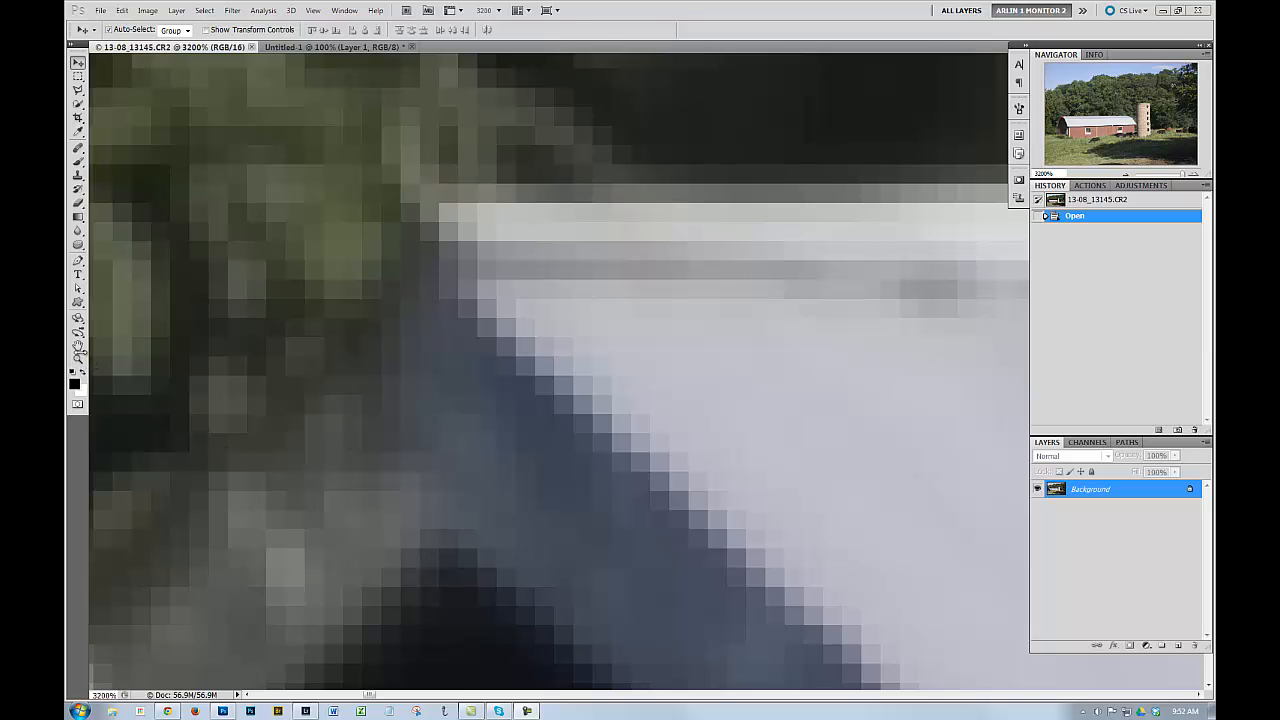
pyautogui.click(78, 360)
pyautogui.hotkey('ctrl', '0')
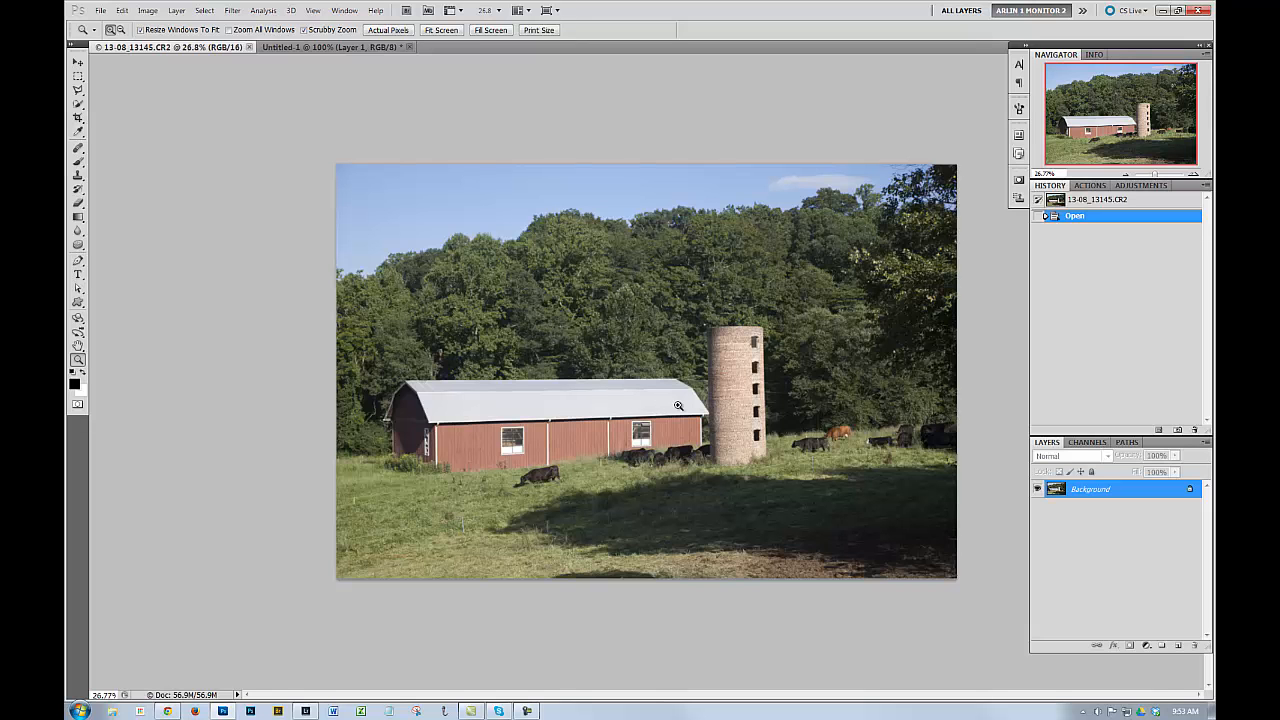
# Step: Open the image size settings and toggle image resampling on and back off
pyautogui.click(147, 10)
pyautogui.click(165, 96)
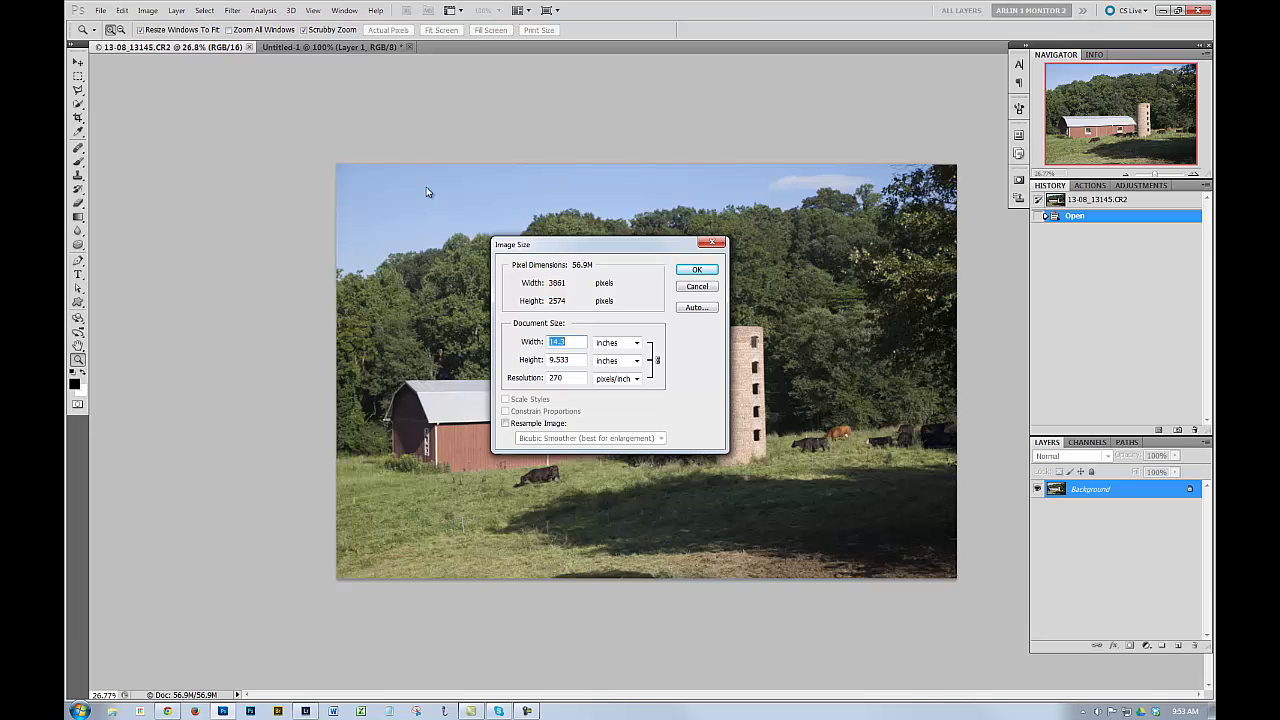
pyautogui.moveTo(560, 245); pyautogui.dragTo(605, 277)
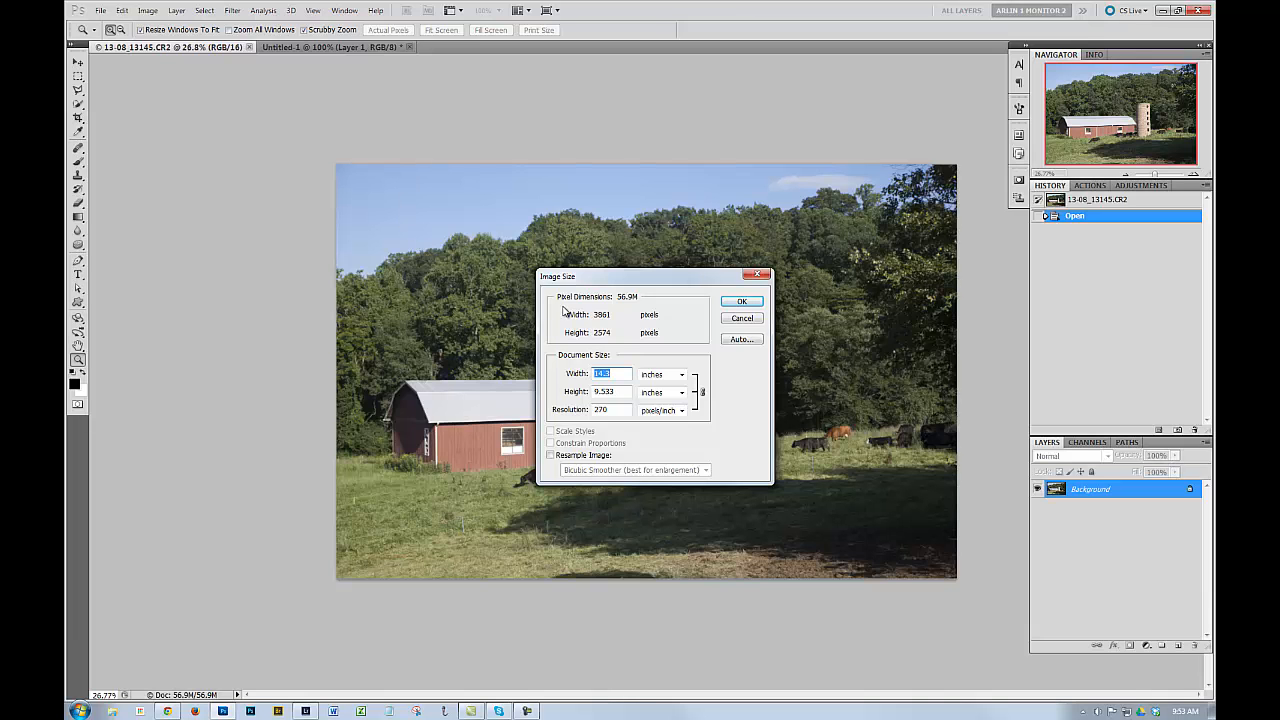
pyautogui.click(550, 456)
pyautogui.click(551, 456)
pyautogui.click(550, 456)
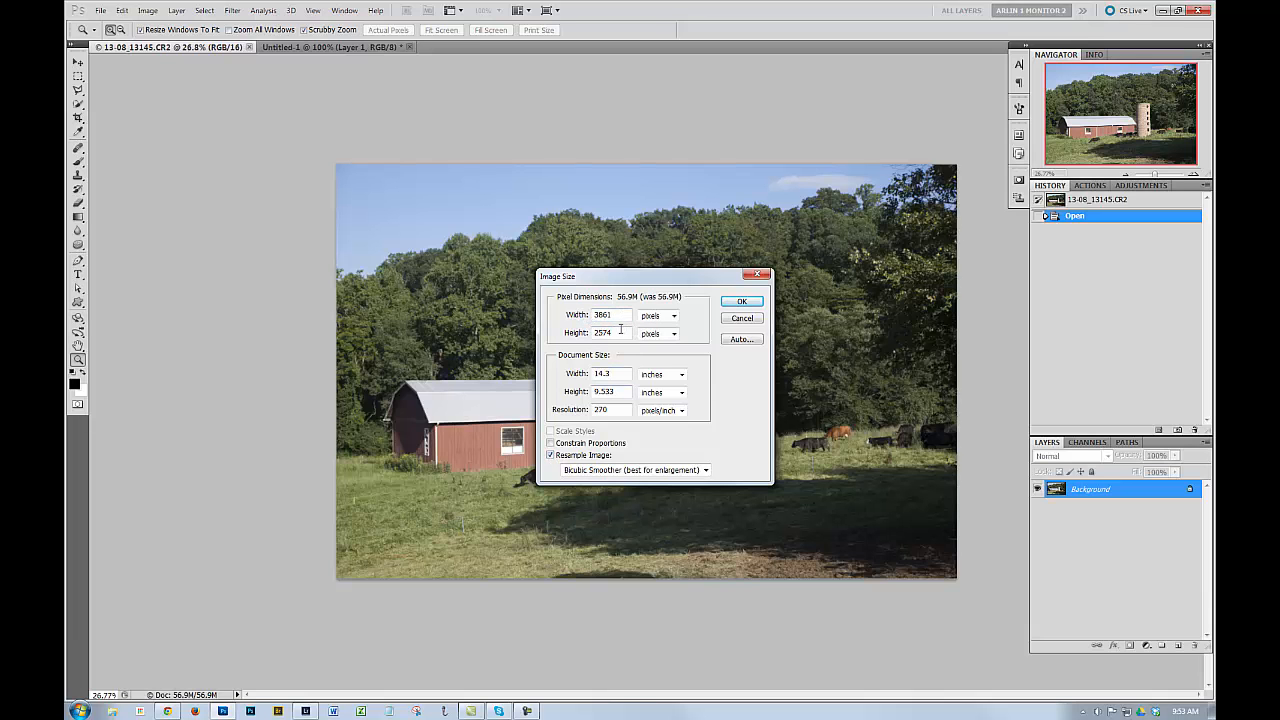
pyautogui.click(550, 455)
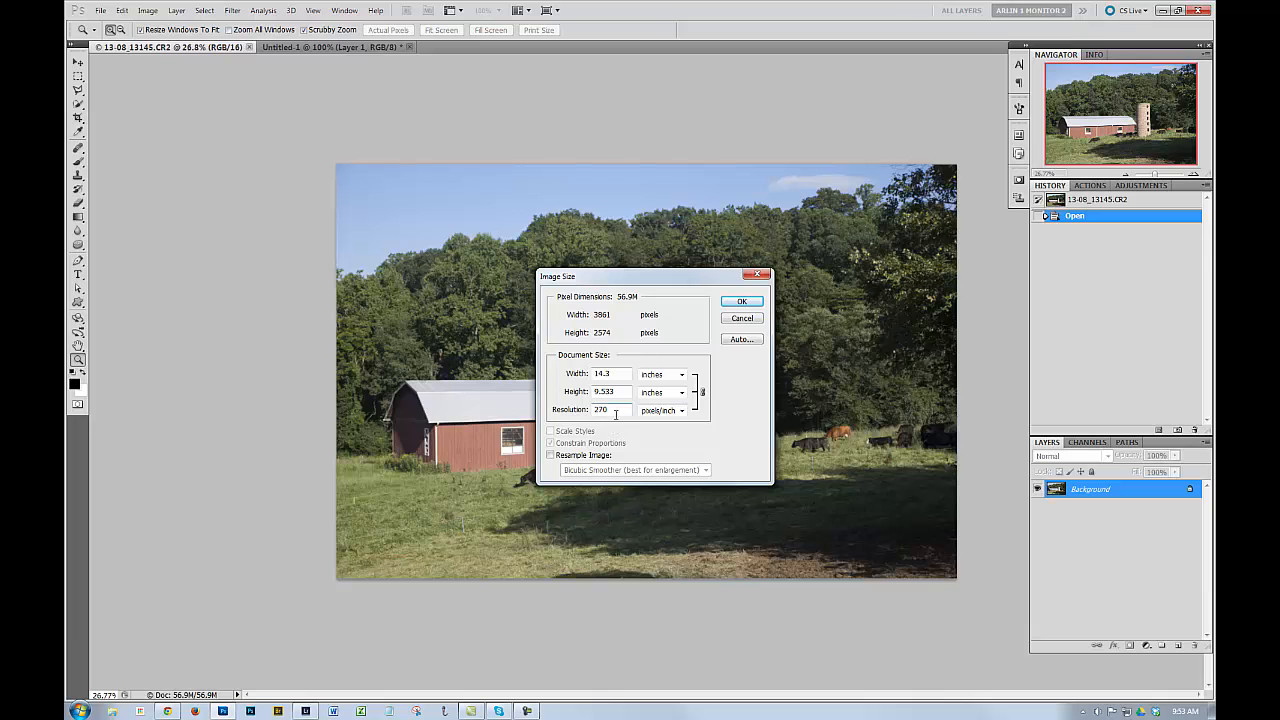
# Step: Set the document width to 10 inches with resampling off
pyautogui.click(622, 374)
pyautogui.click(615, 391)
pyautogui.moveTo(616, 373); pyautogui.dragTo(546, 380)
pyautogui.write('10')
pyautogui.doubleClick(612, 373)
# Step: Switch the document width's unit to percent and back to inches
pyautogui.click(683, 375)
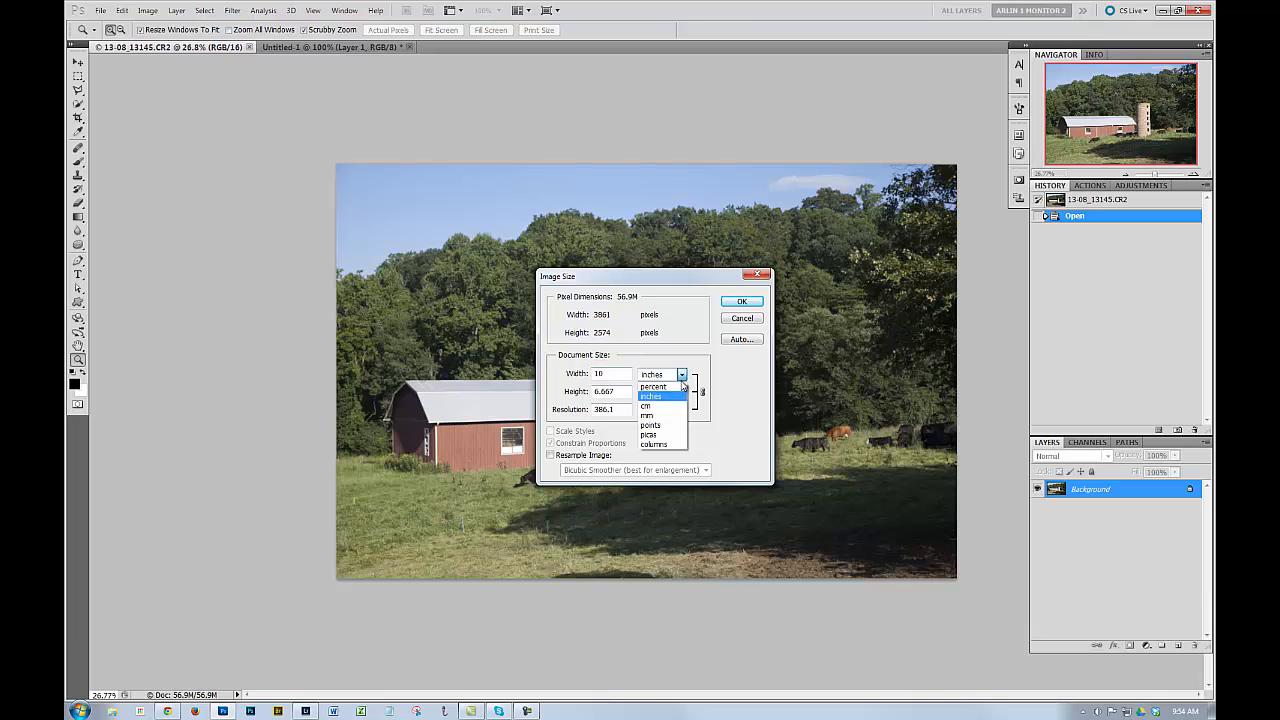
pyautogui.click(680, 387)
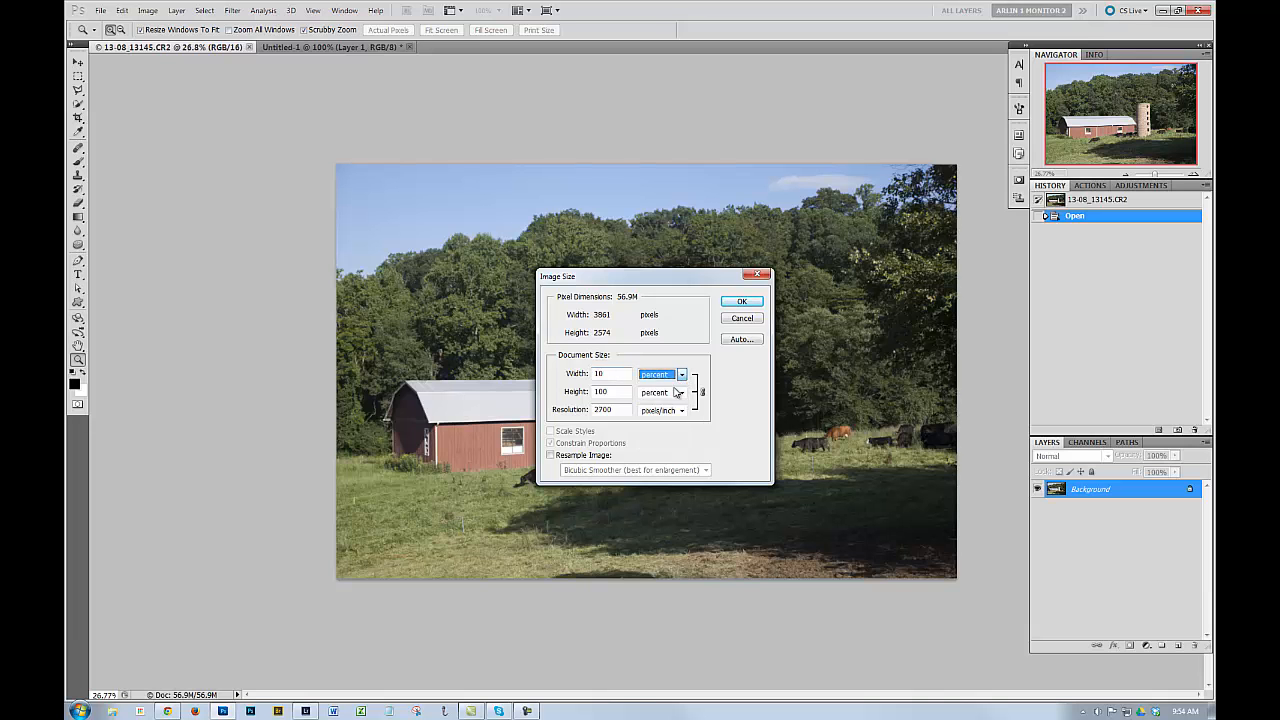
pyautogui.click(675, 378)
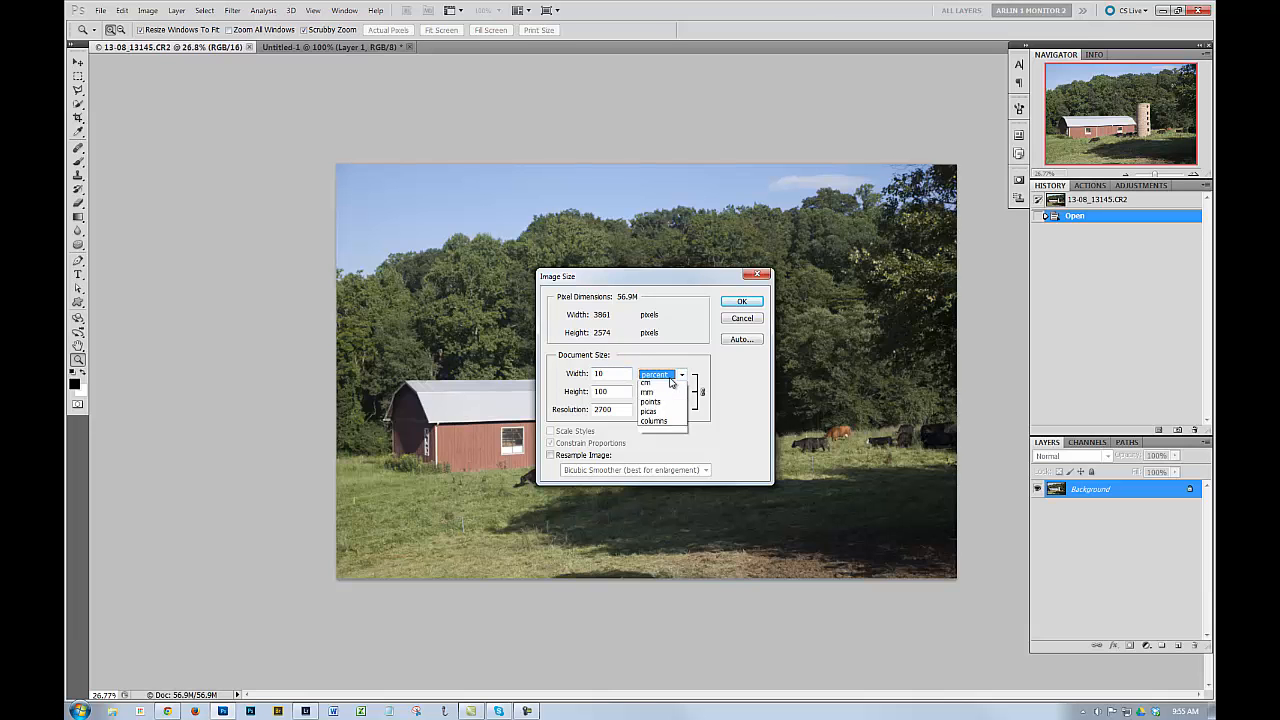
pyautogui.click(665, 399)
pyautogui.hotkey('shift', 'Tab')
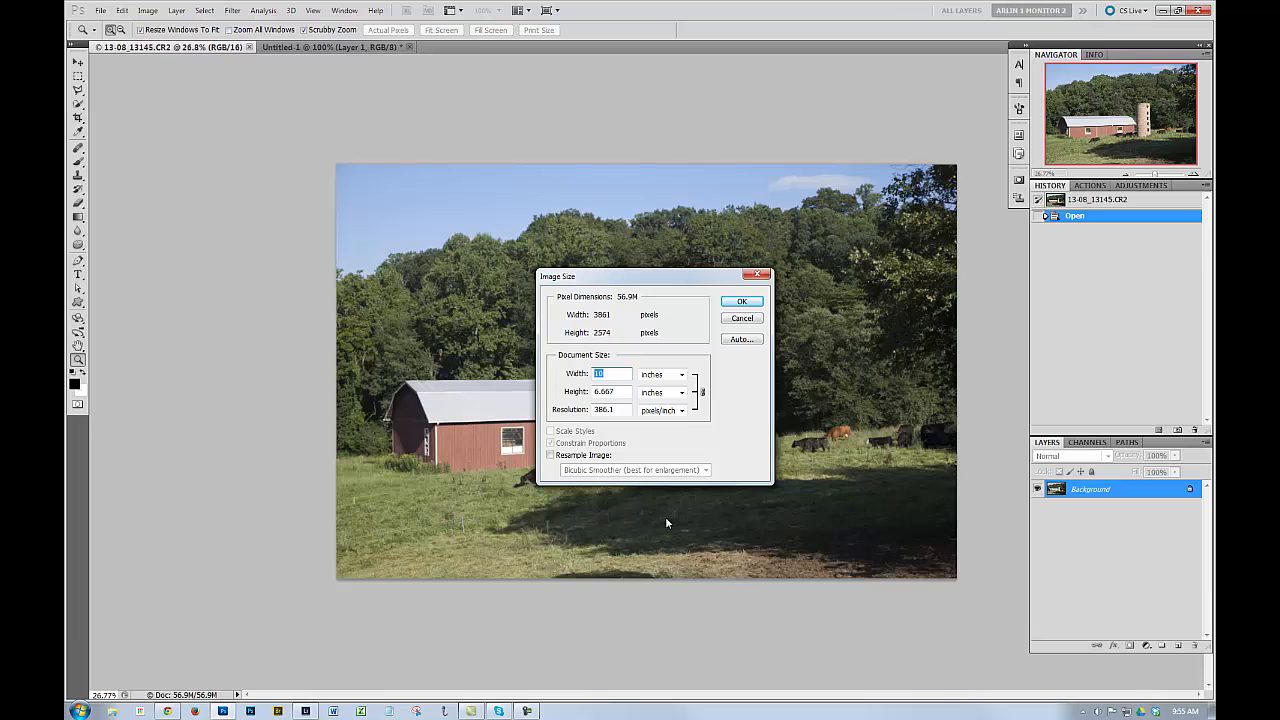
# Step: Try a document width of 1000 inches, then set the resolution to 1 pixel/inch
pyautogui.write('1000')
pyautogui.moveTo(620, 411); pyautogui.dragTo(560, 413)
pyautogui.write('1')
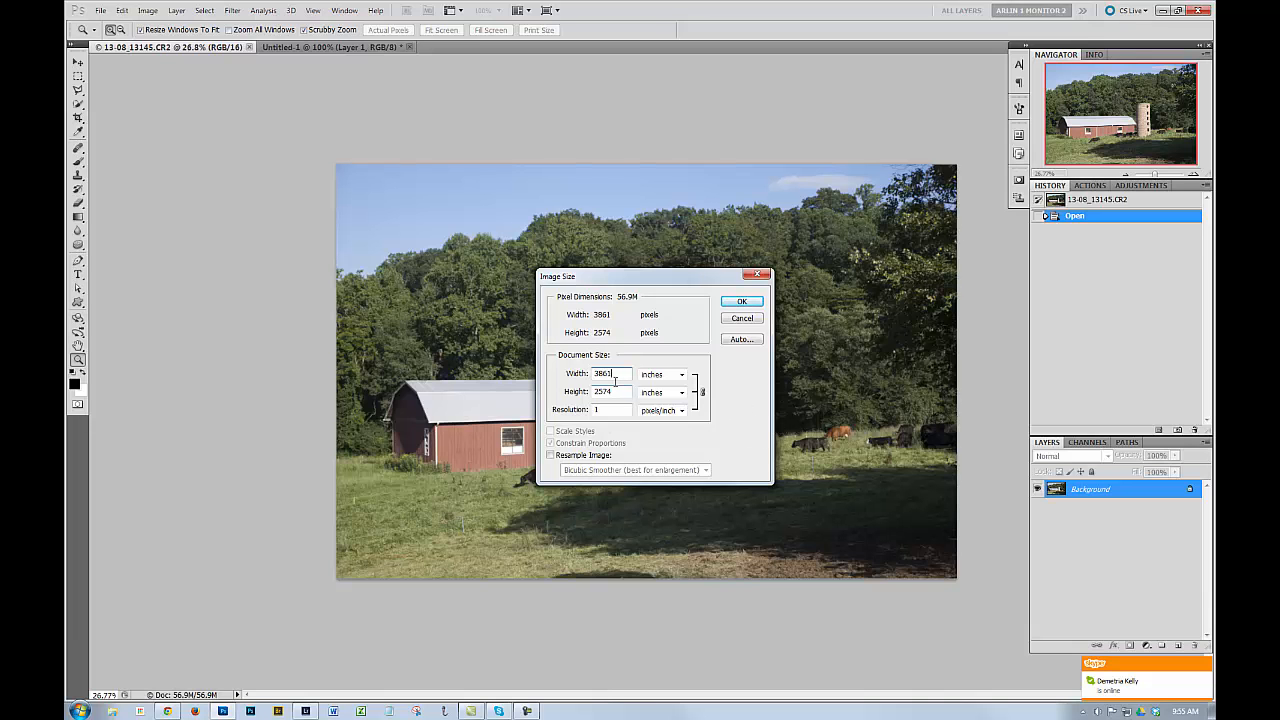
# Step: Set the resolution to 300 pixels/inch, turn on image resampling, and discard the image size changes
pyautogui.moveTo(604, 410); pyautogui.dragTo(582, 412)
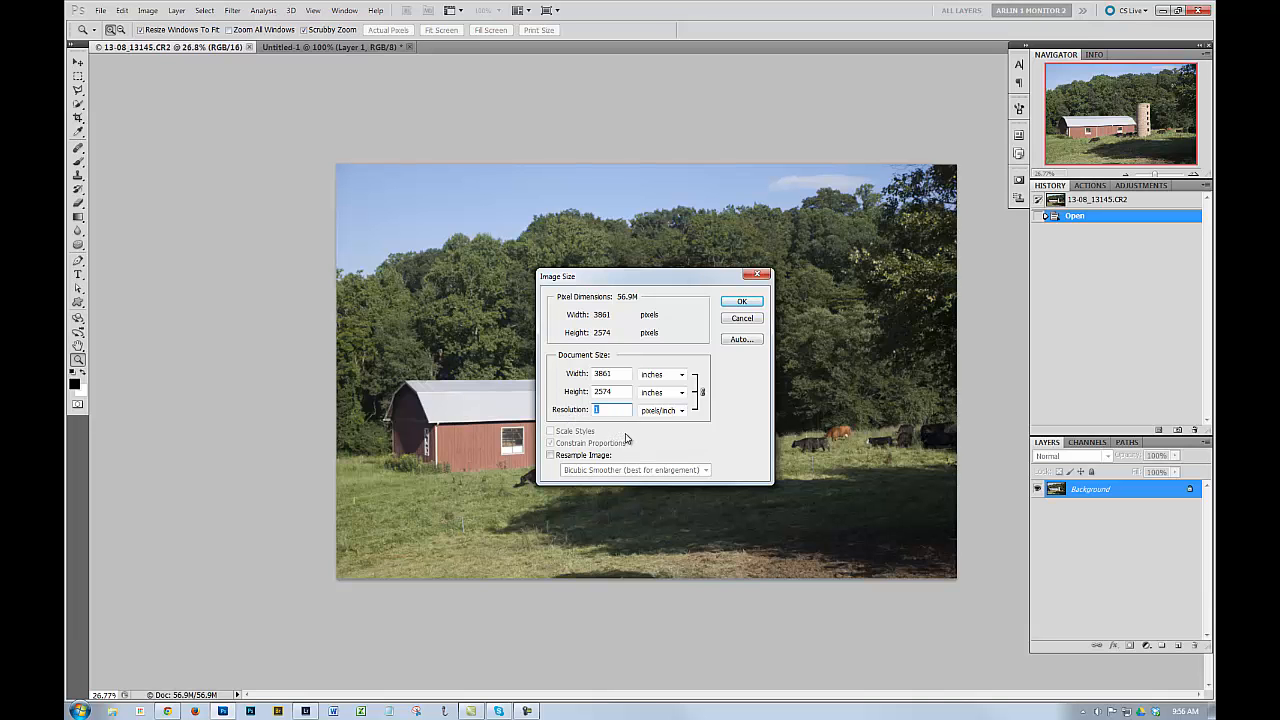
pyautogui.write('300')
pyautogui.click(549, 455)
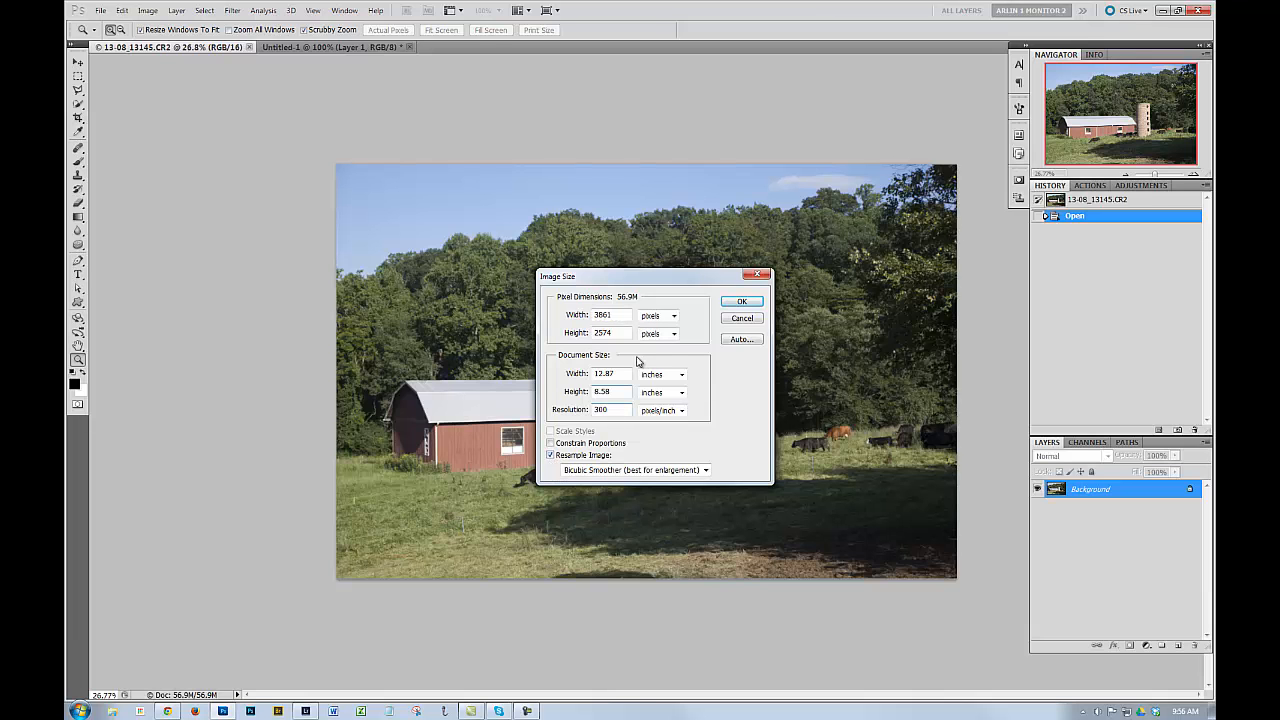
pyautogui.click(612, 318)
pyautogui.click(739, 319)
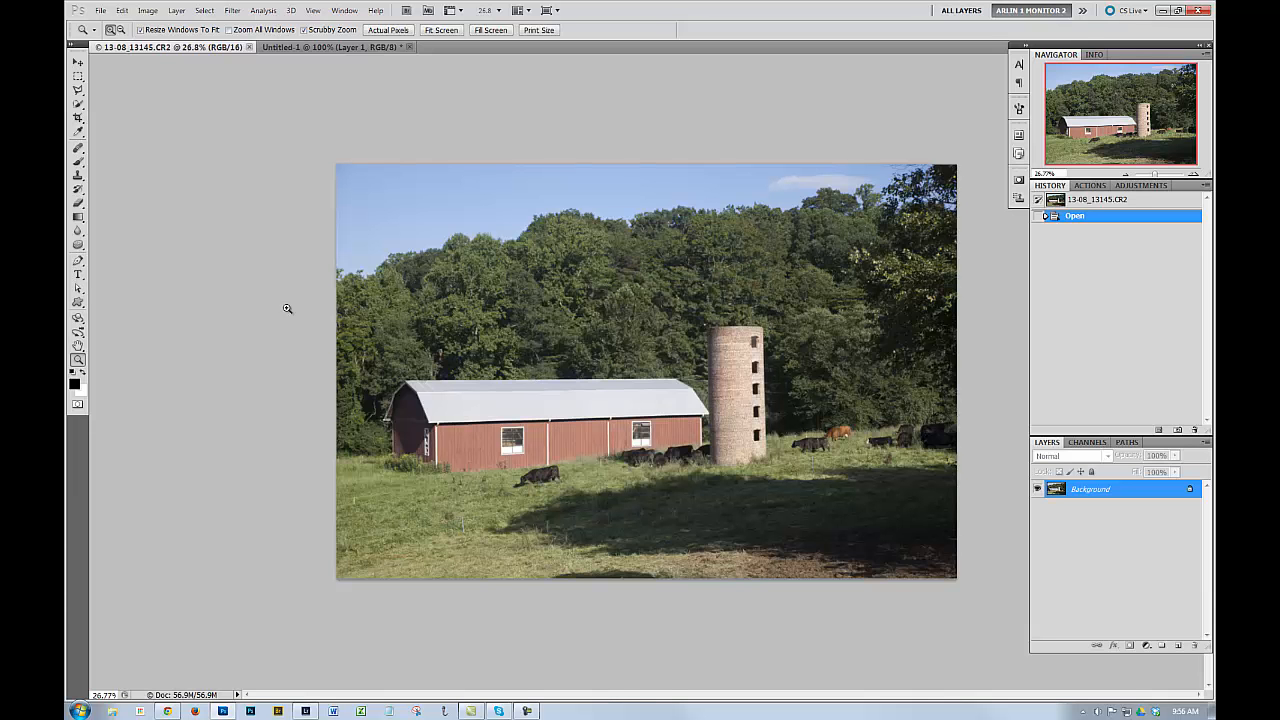
# Step: Examine the individual pixels along the barn roof's edge with the Zoom tool, then return to the full photo
pyautogui.moveTo(402, 375); pyautogui.dragTo(434, 420)
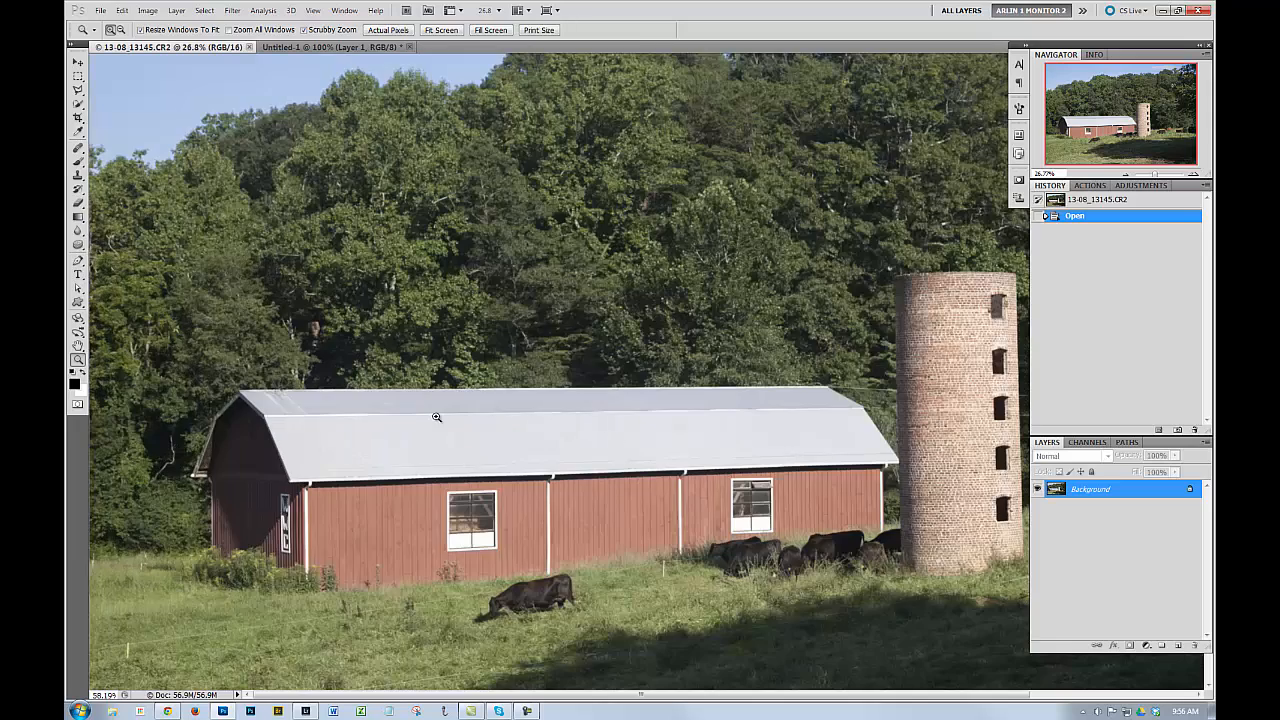
pyautogui.moveTo(234, 386); pyautogui.dragTo(571, 551)
pyautogui.moveTo(826, 580); pyautogui.dragTo(777, 423)
pyautogui.moveTo(642, 392); pyautogui.dragTo(603, 403)
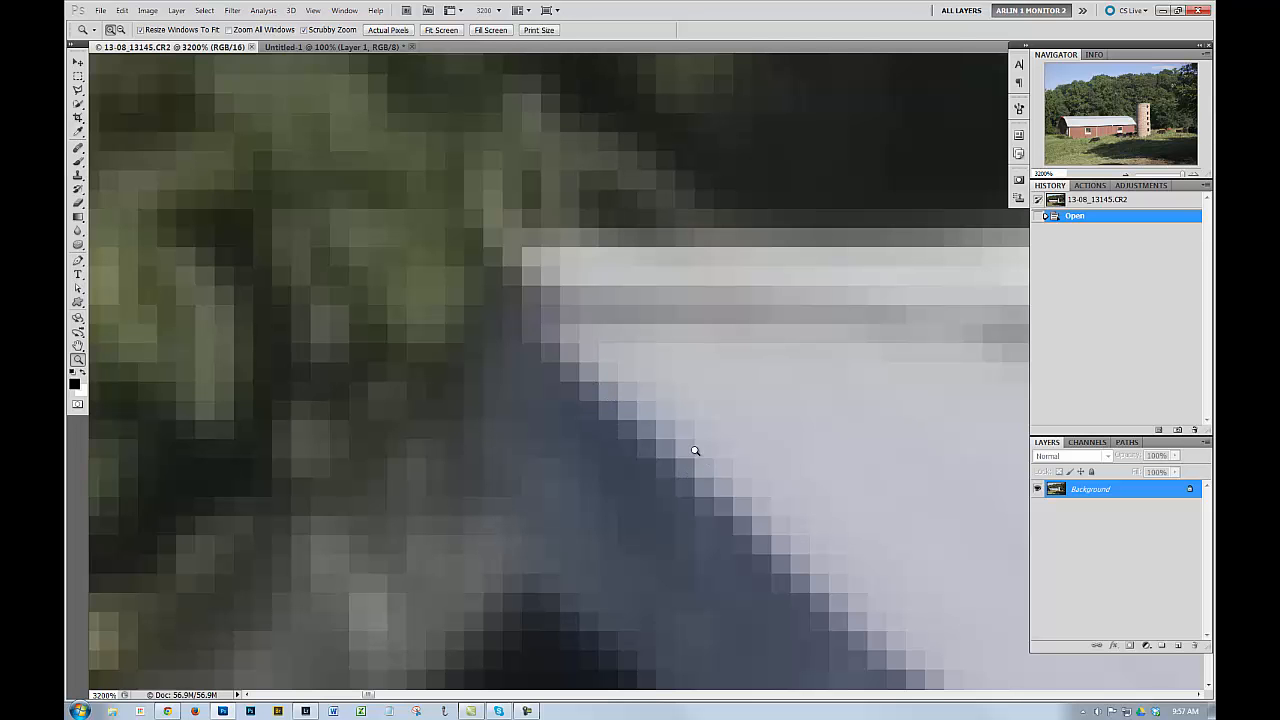
pyautogui.moveTo(687, 434); pyautogui.dragTo(776, 492)
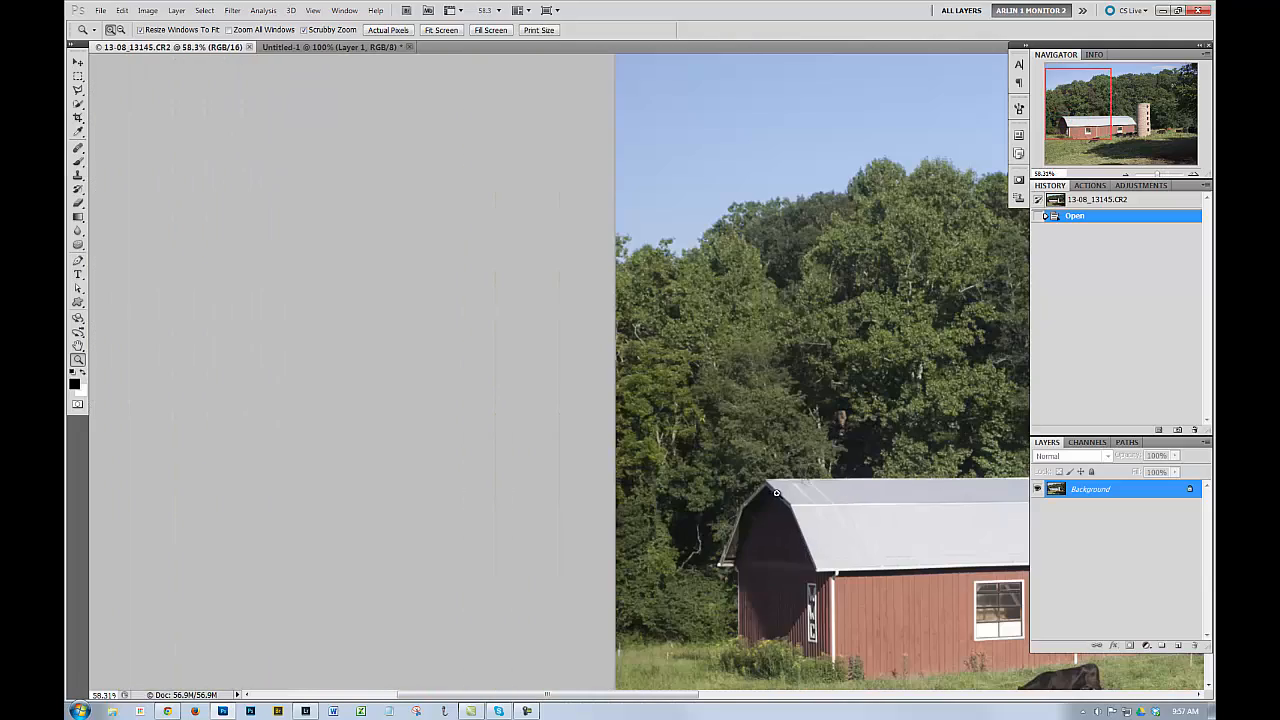
pyautogui.moveTo(700, 451); pyautogui.dragTo(286, 359)
pyautogui.hotkey('ctrl', '-')
pyautogui.hotkey('ctrl', '-')
pyautogui.hotkey('ctrl', '-')
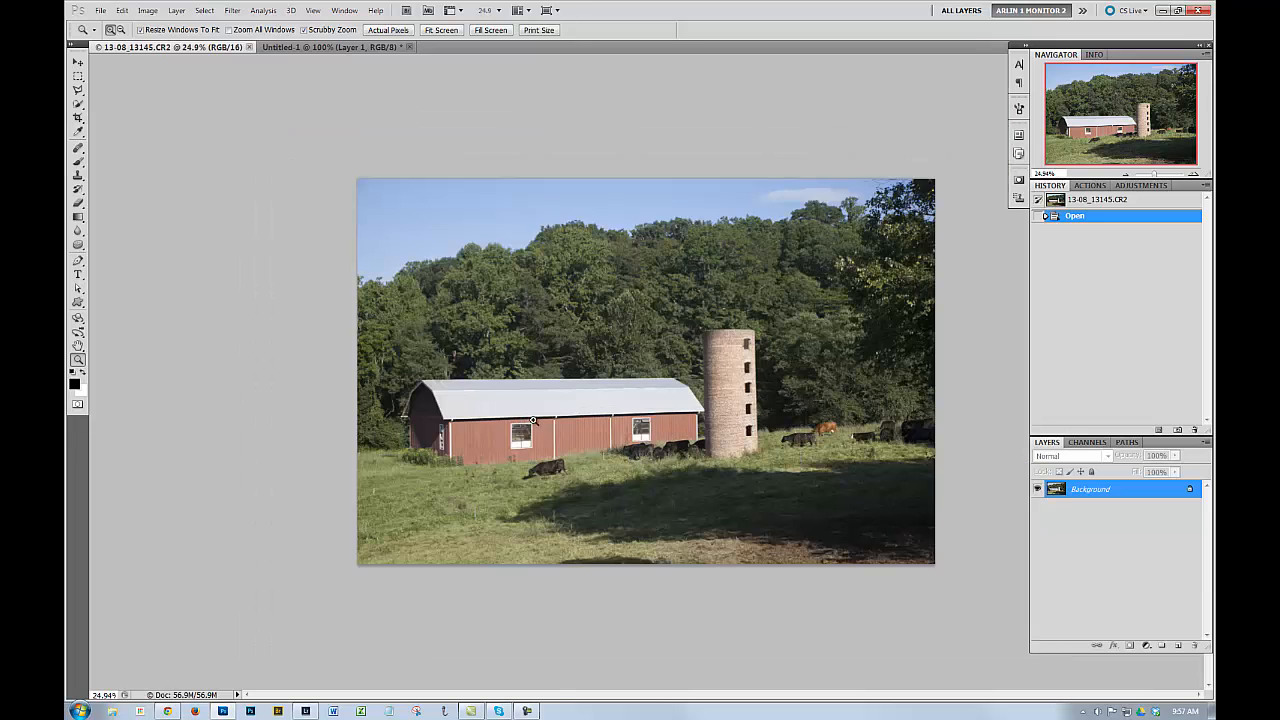
pyautogui.scroll(1, 708, 359)
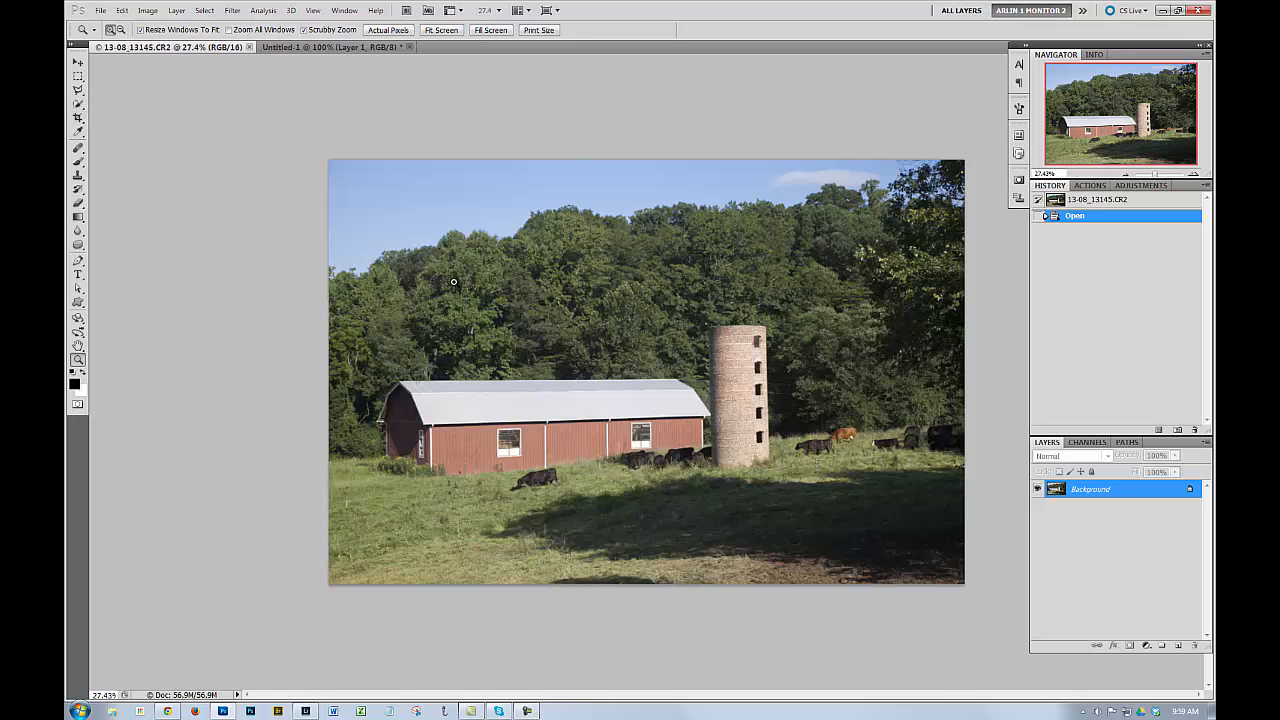
# Step: Draw a crop frame around the barn and silo with the Crop tool and adjust its edges to fit them closely
pyautogui.click(77, 118)
pyautogui.rightClick(78, 119)
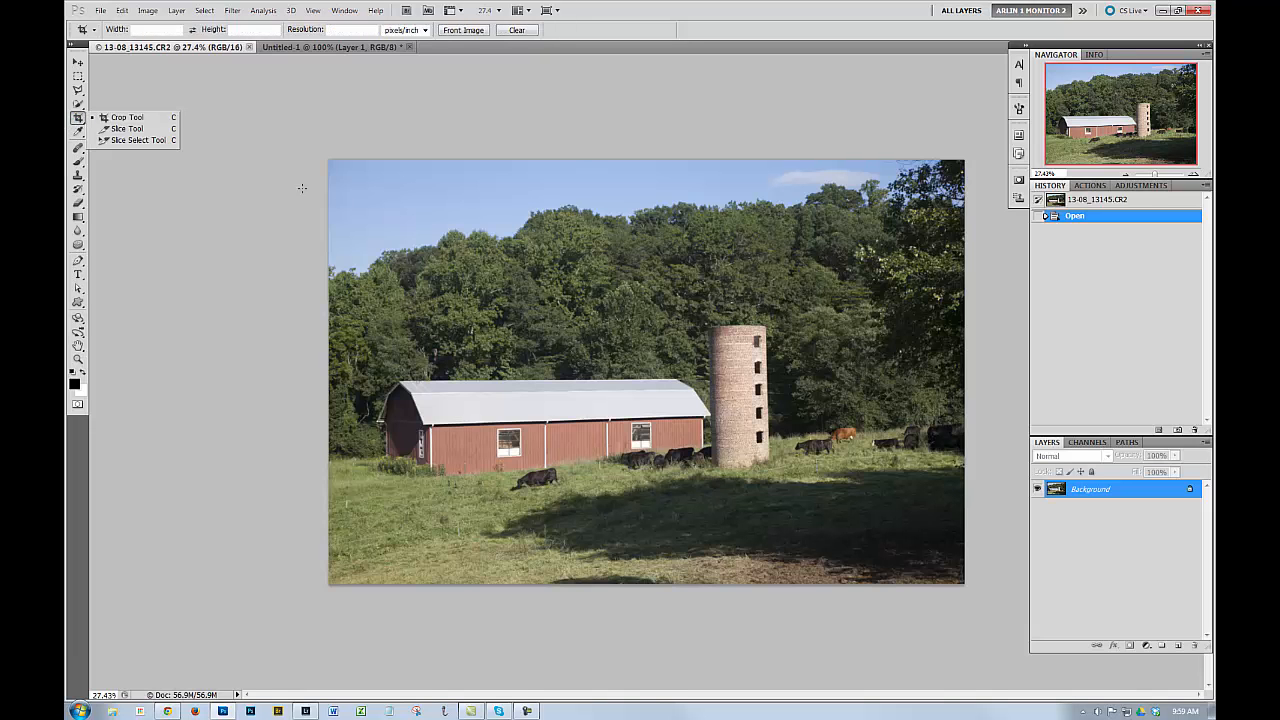
pyautogui.click(125, 120)
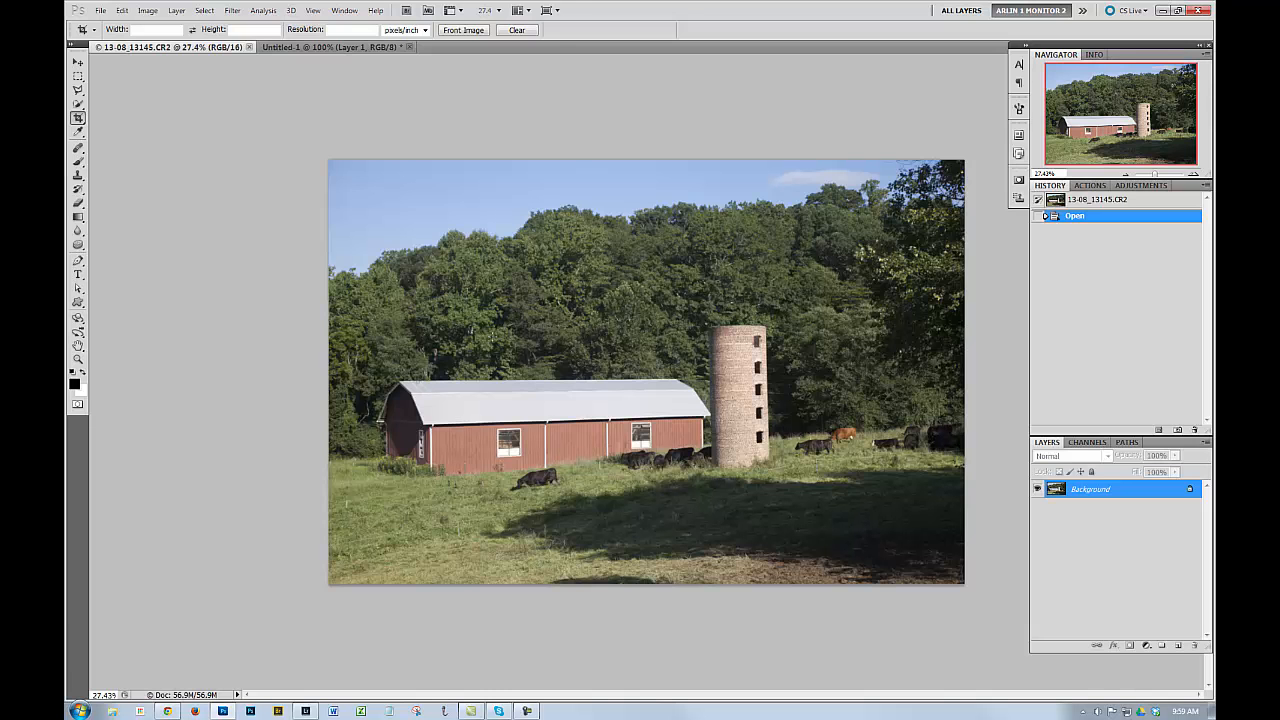
pyautogui.moveTo(462, 287); pyautogui.dragTo(792, 537)
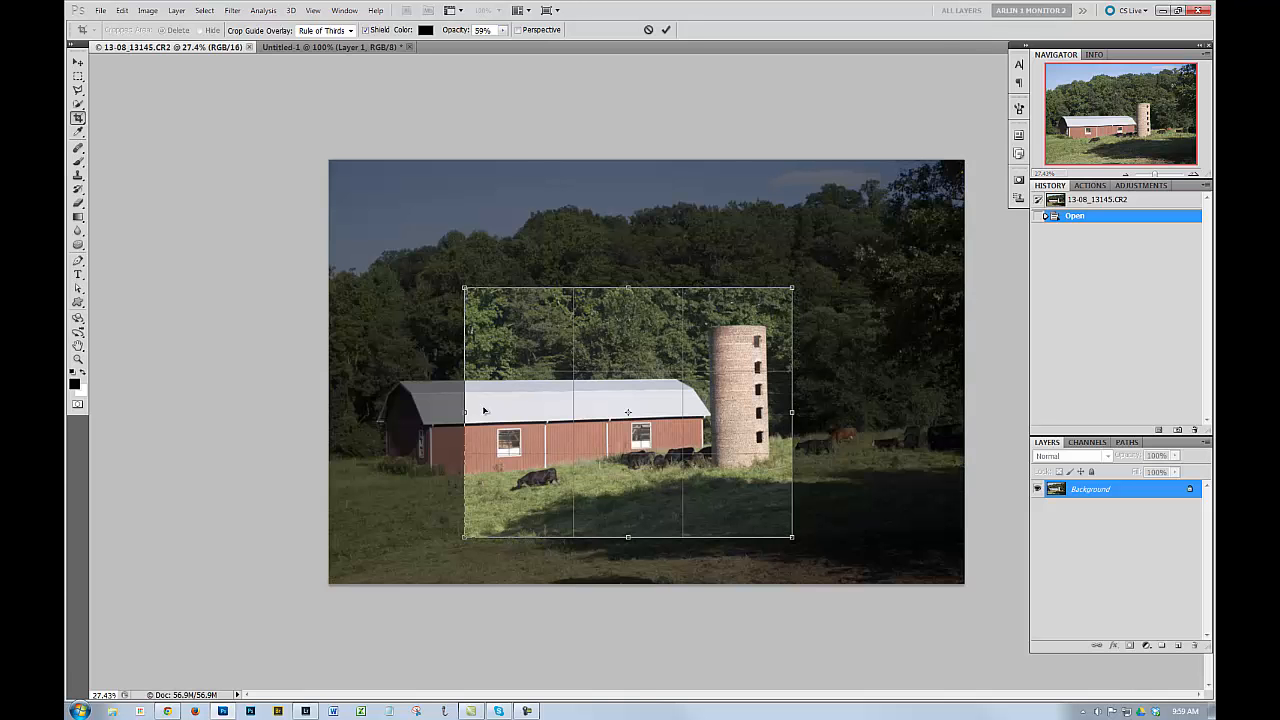
pyautogui.moveTo(466, 412); pyautogui.dragTo(359, 412)
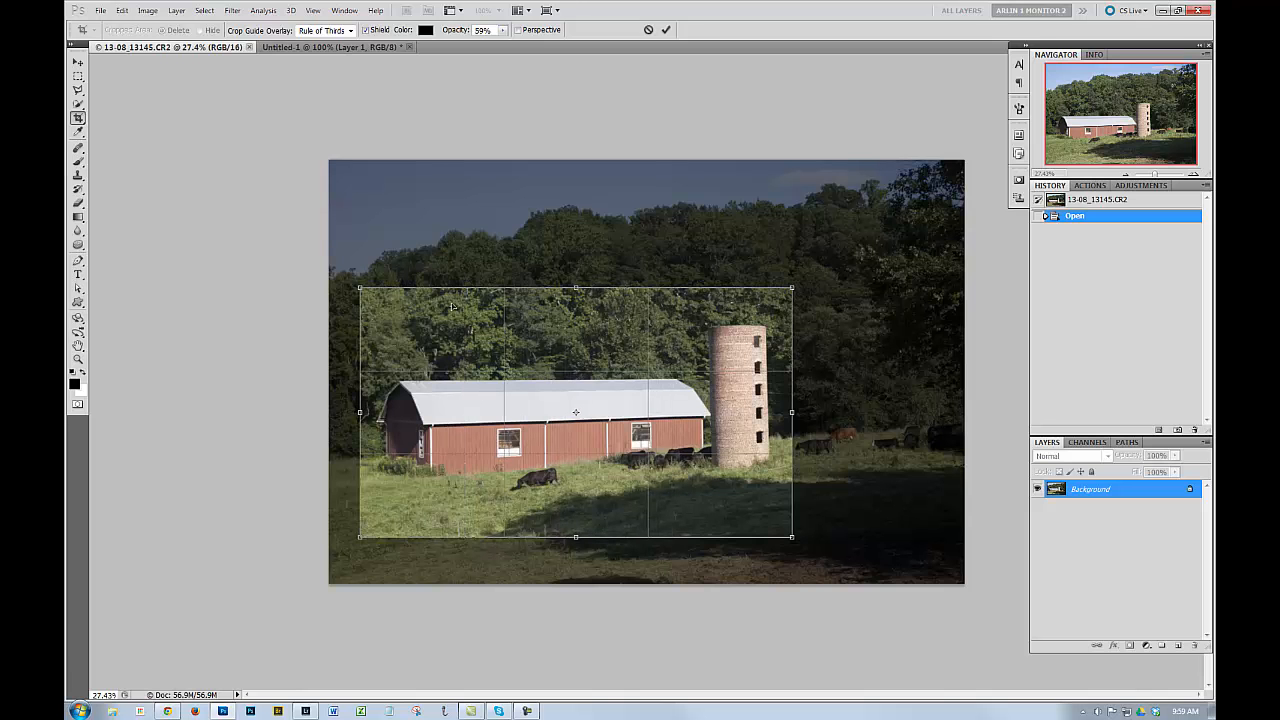
pyautogui.moveTo(577, 288); pyautogui.dragTo(575, 252)
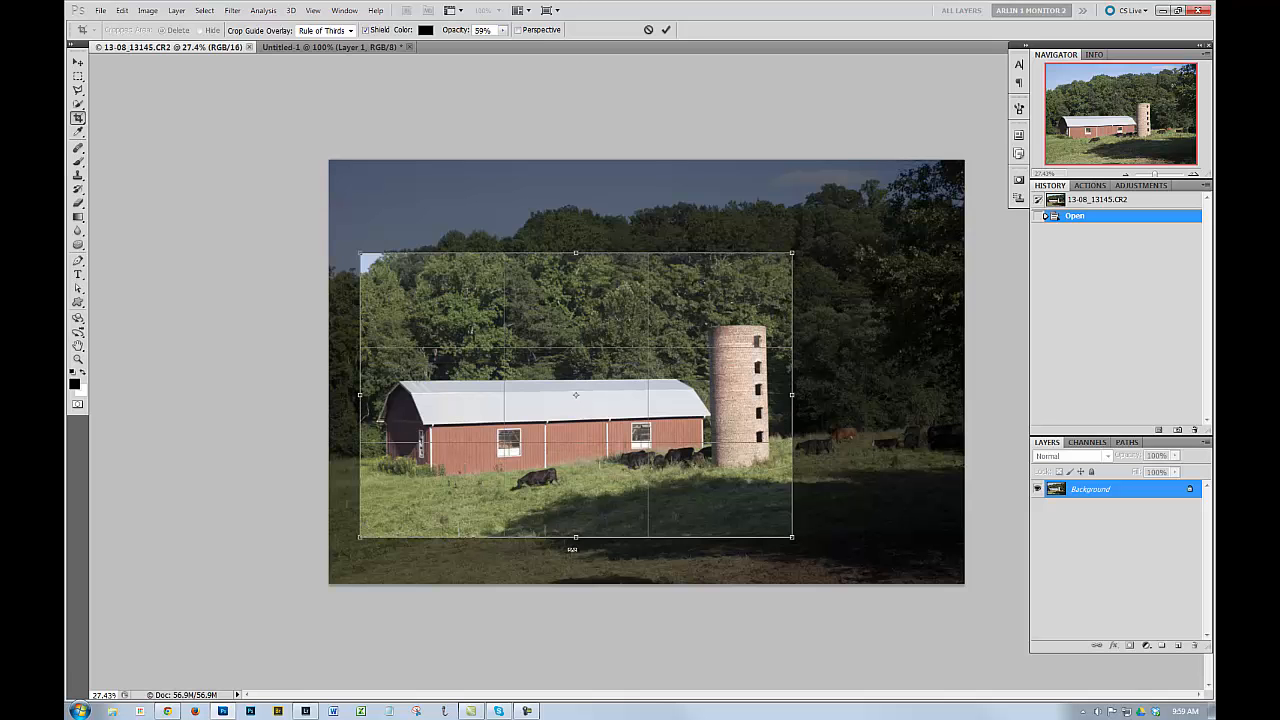
pyautogui.moveTo(576, 540); pyautogui.dragTo(578, 508)
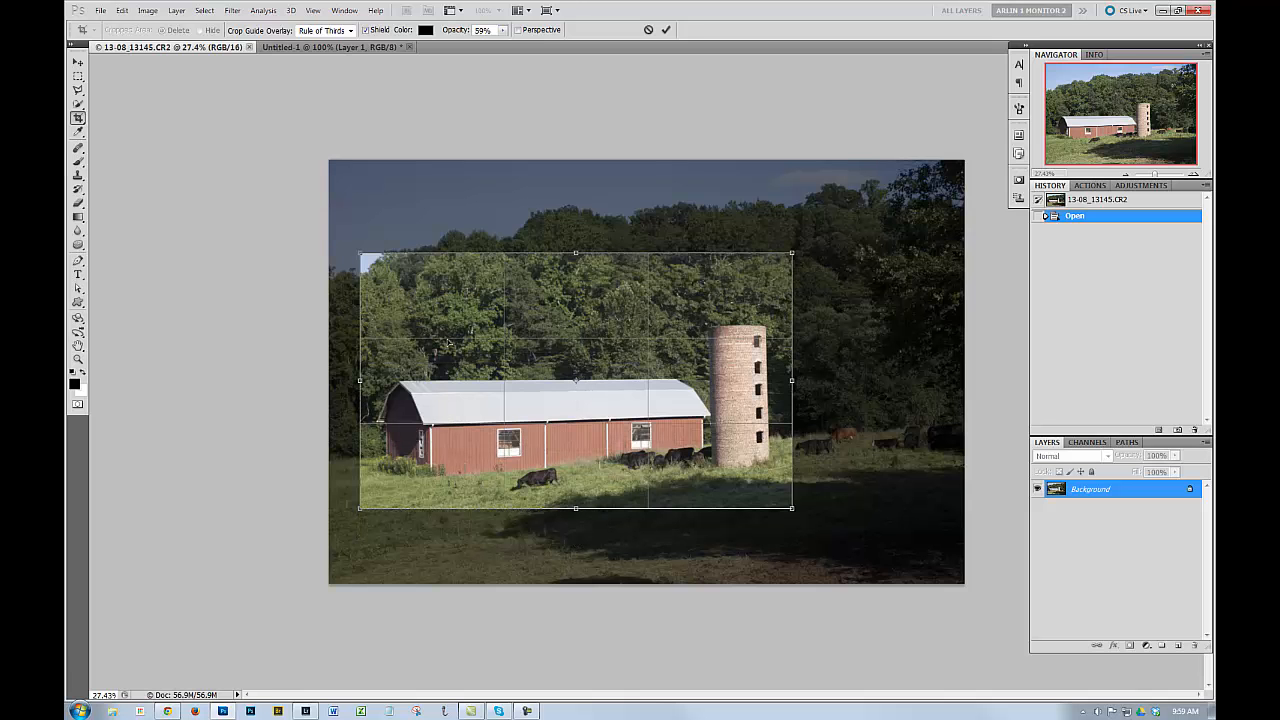
pyautogui.moveTo(576, 254); pyautogui.dragTo(576, 281)
pyautogui.moveTo(792, 394); pyautogui.dragTo(821, 405)
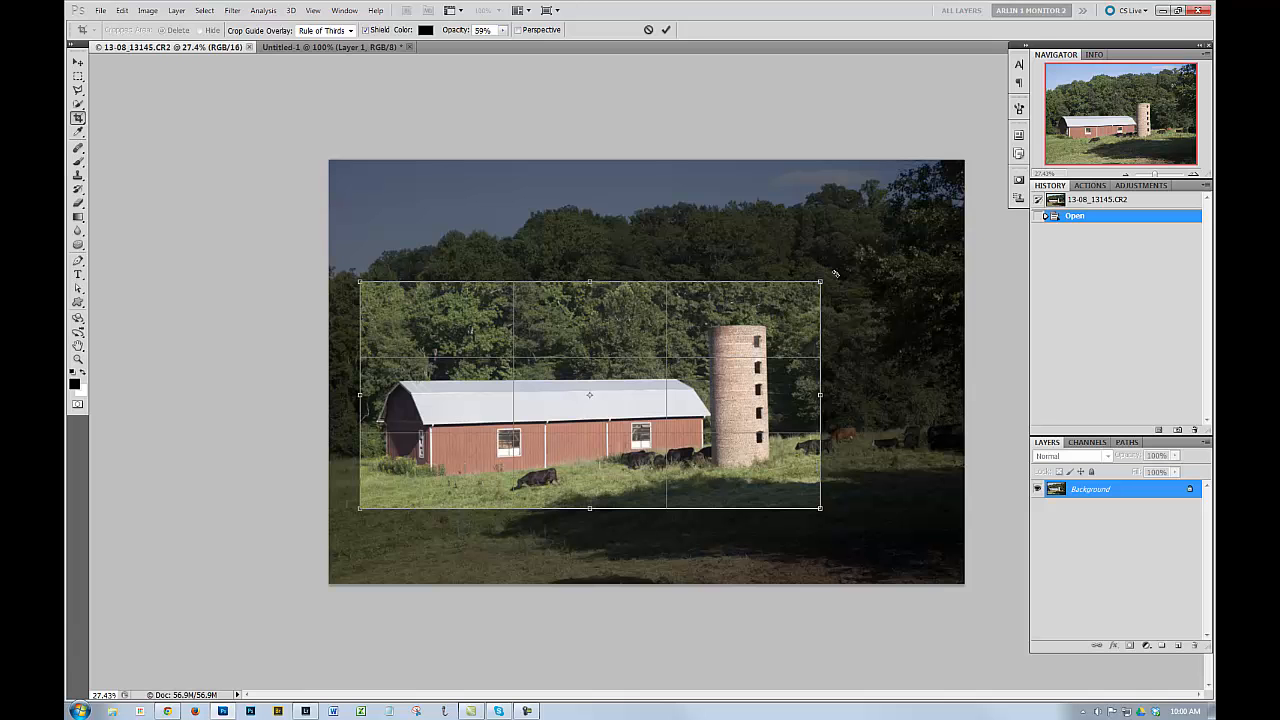
# Step: Rotate the crop frame counterclockwise, apply the tilted crop, and undo it
pyautogui.moveTo(835, 273); pyautogui.dragTo(782, 194)
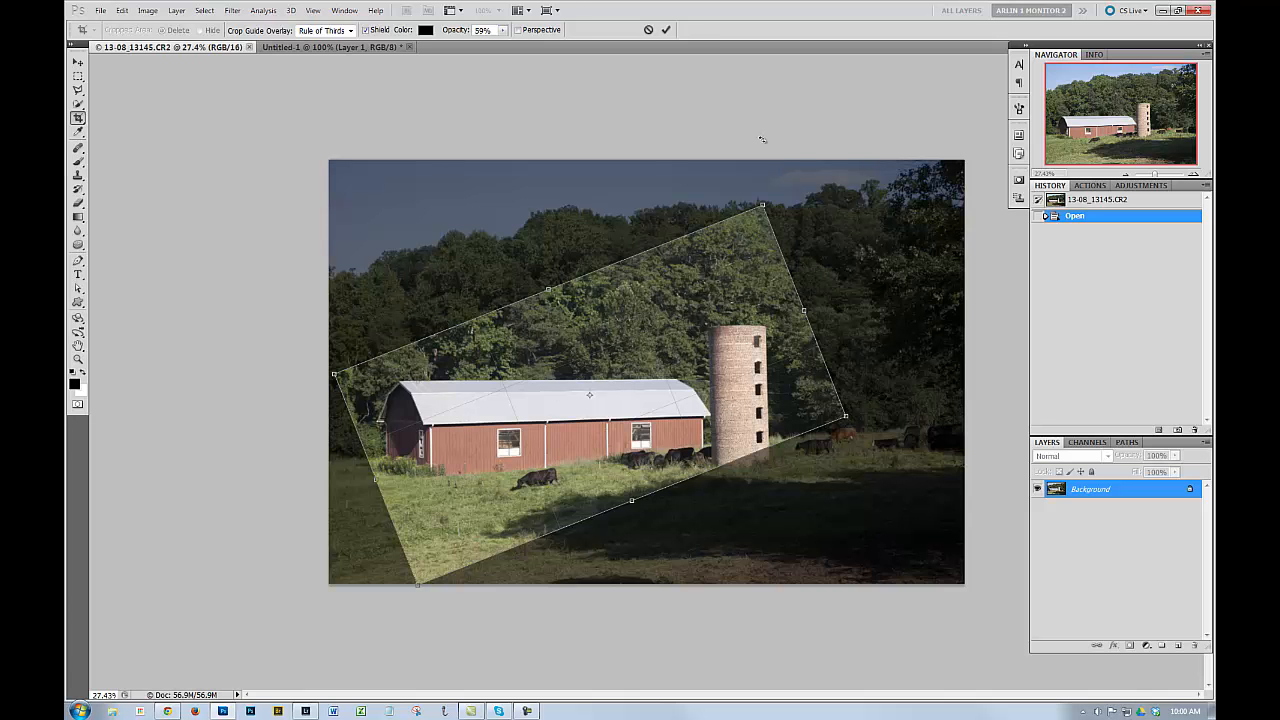
pyautogui.click(666, 29)
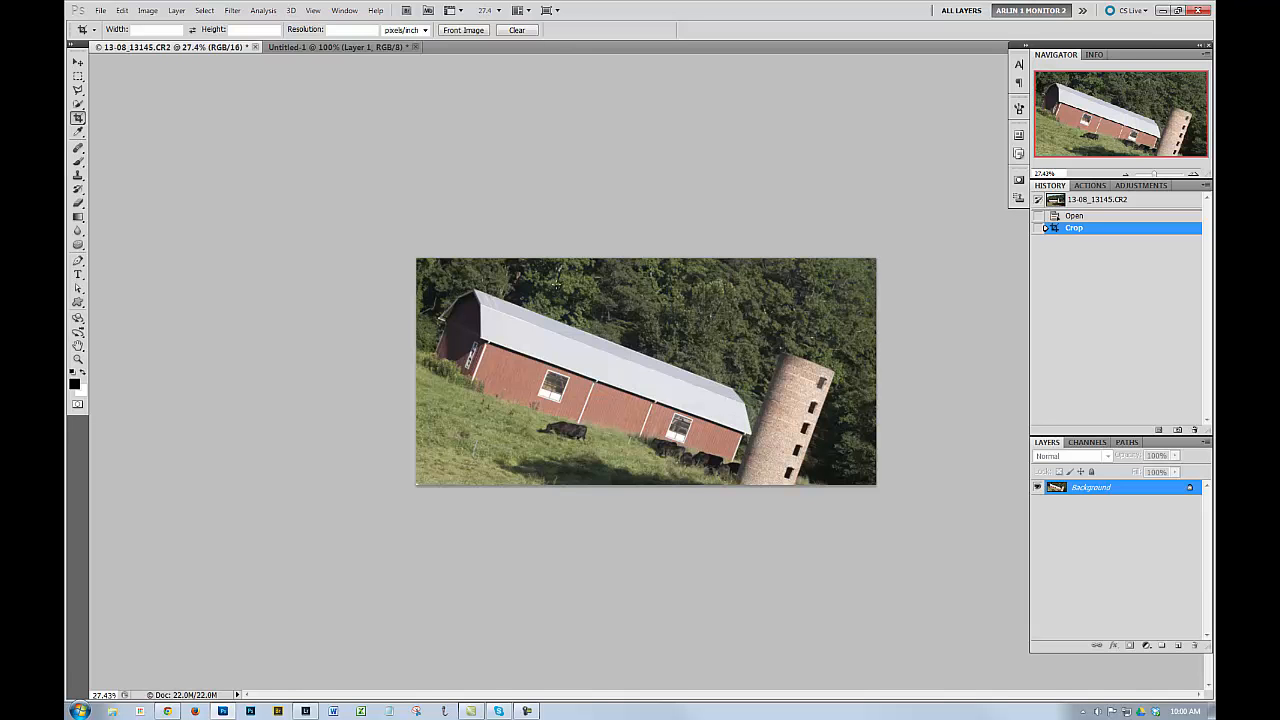
pyautogui.click(121, 10)
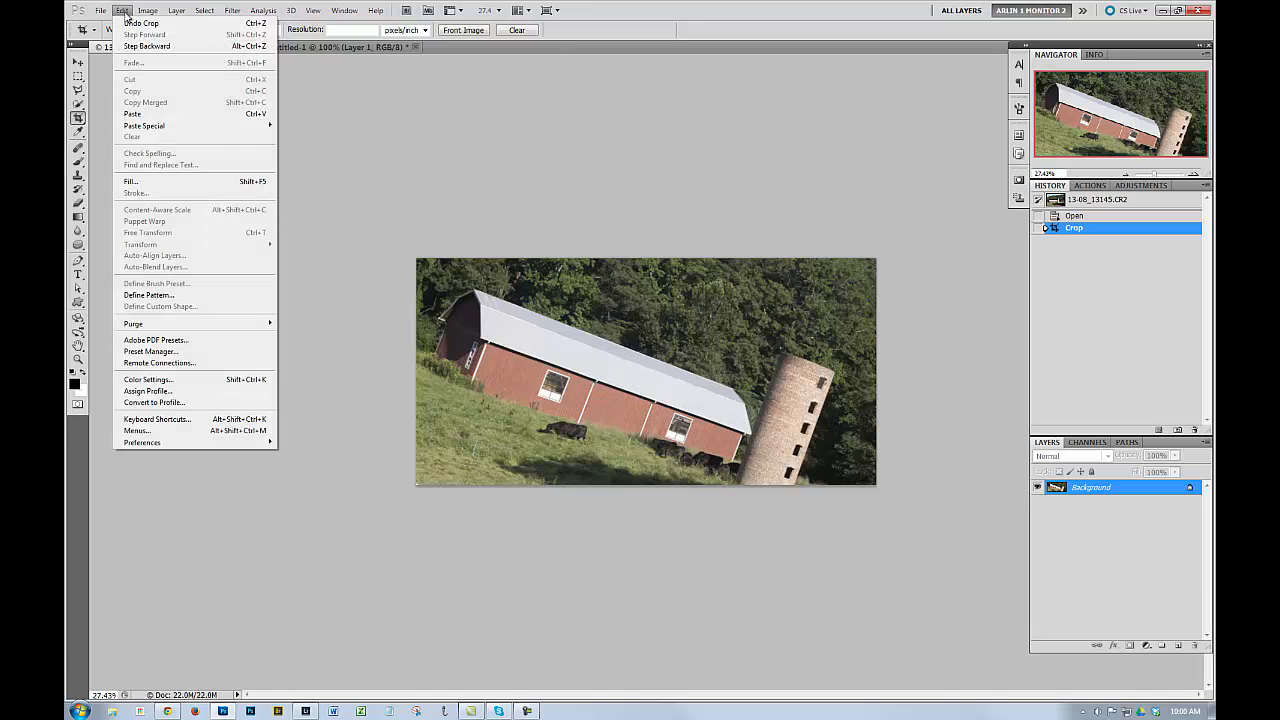
pyautogui.click(131, 23)
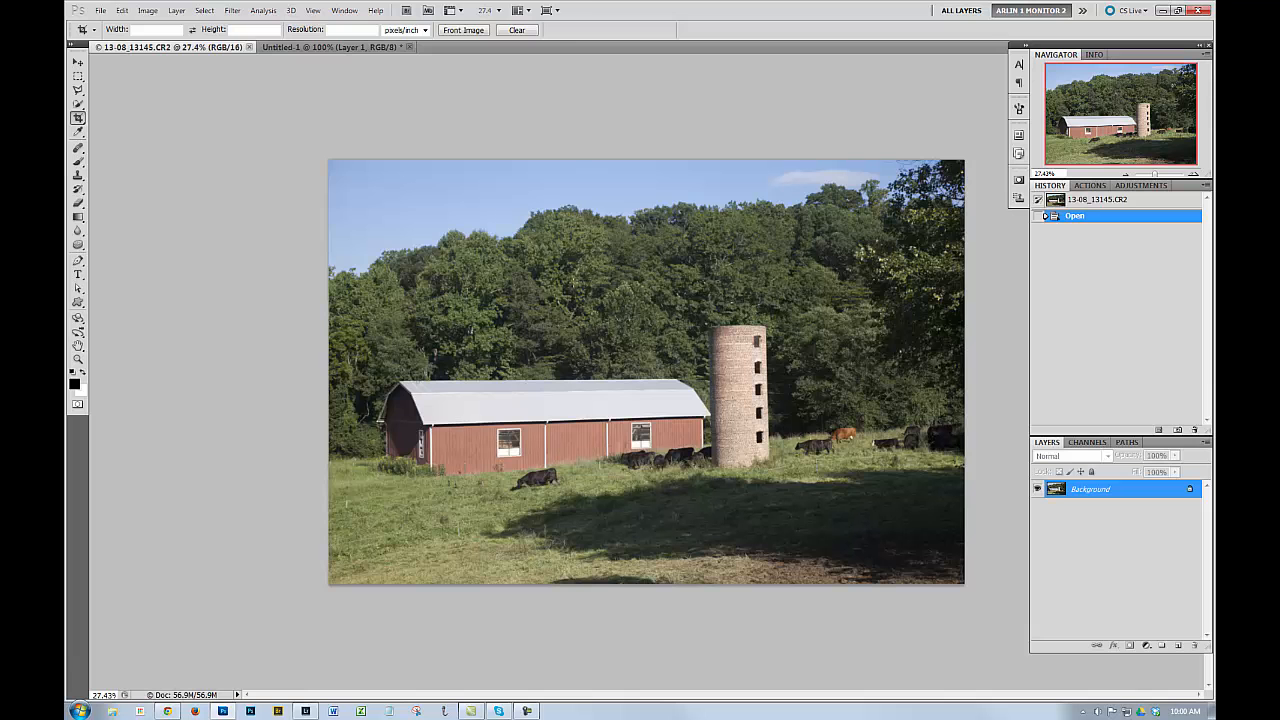
# Step: Draw a crop frame over the whole photo, shrink it from its upper-left corner, and move it over the barn and silo
pyautogui.hotkey('ctrl', 'a')
pyautogui.press('Return')
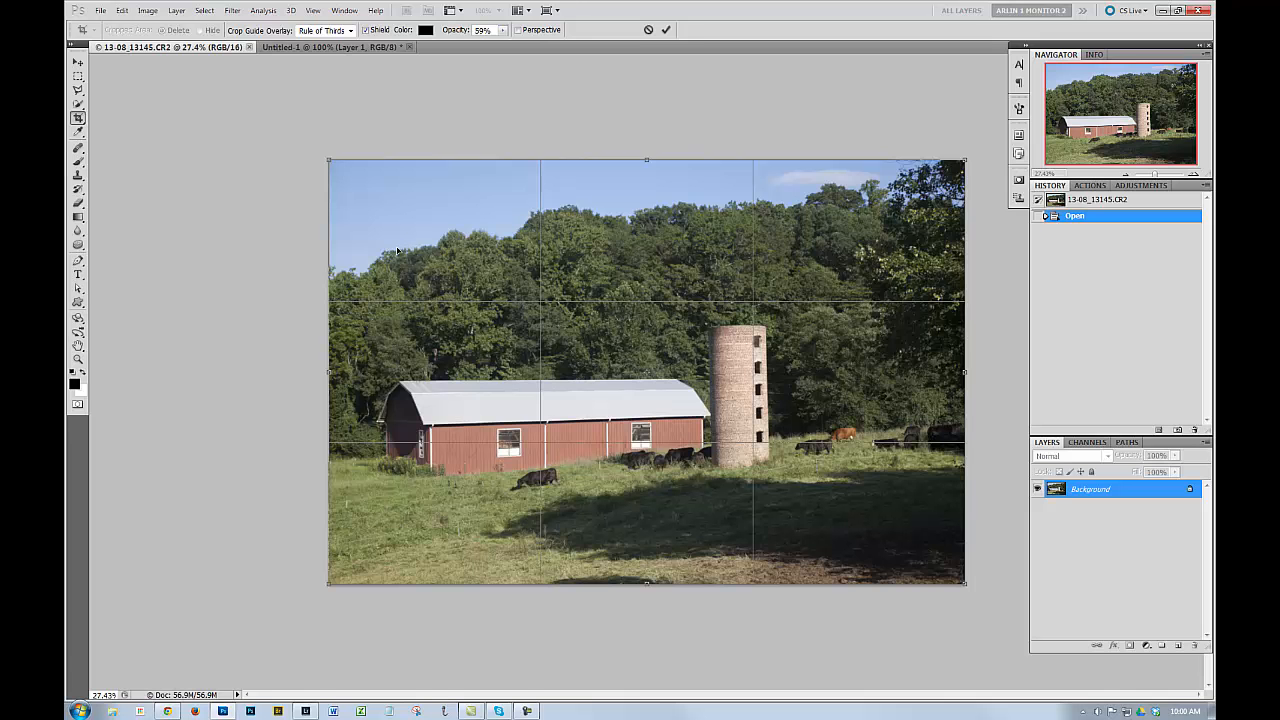
pyautogui.moveTo(327, 157); pyautogui.dragTo(551, 294)
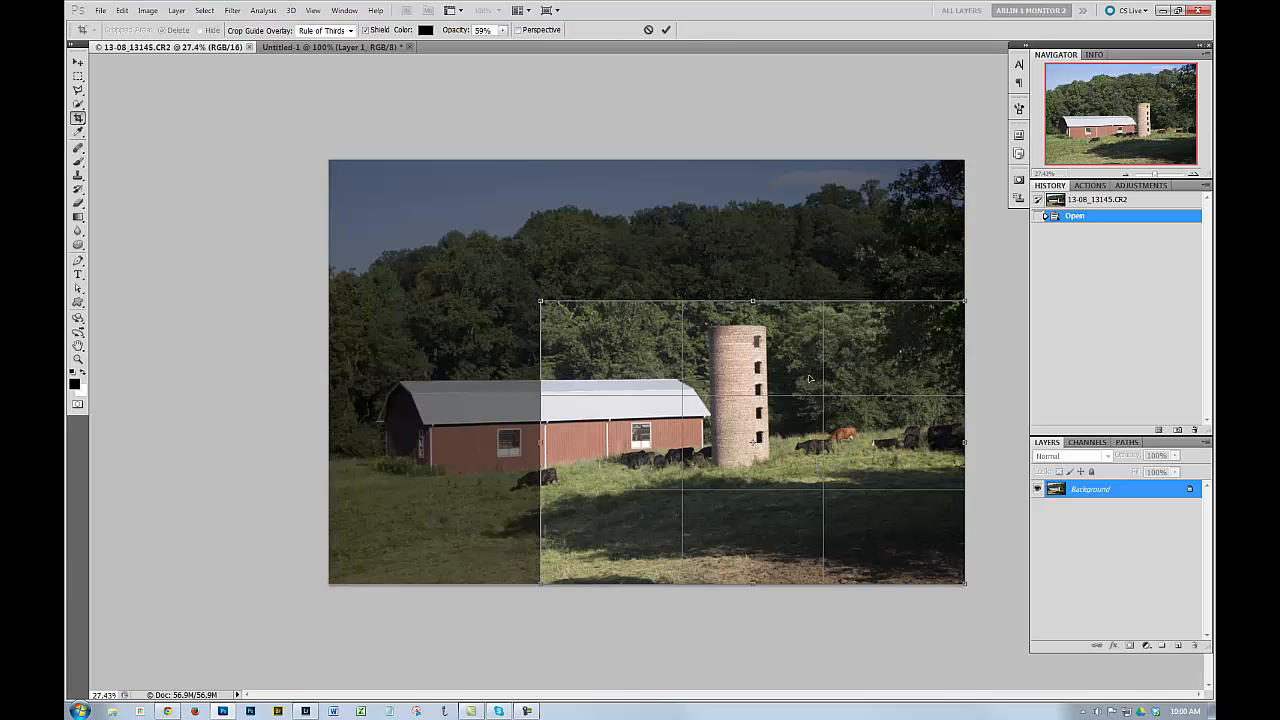
pyautogui.moveTo(810, 387); pyautogui.dragTo(638, 324)
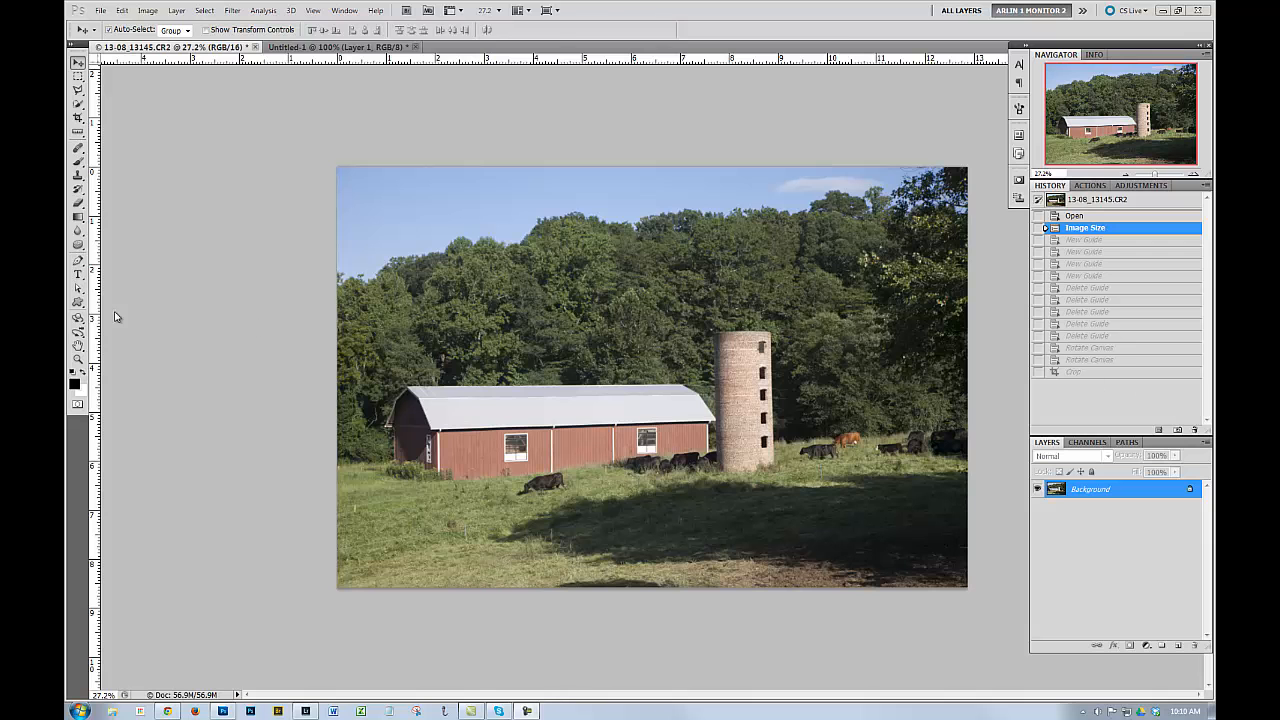
# Step: Crop the photo to a wide frame around the barn and silo, extending the frame slightly beyond the barn's left end
pyautogui.click(78, 118)
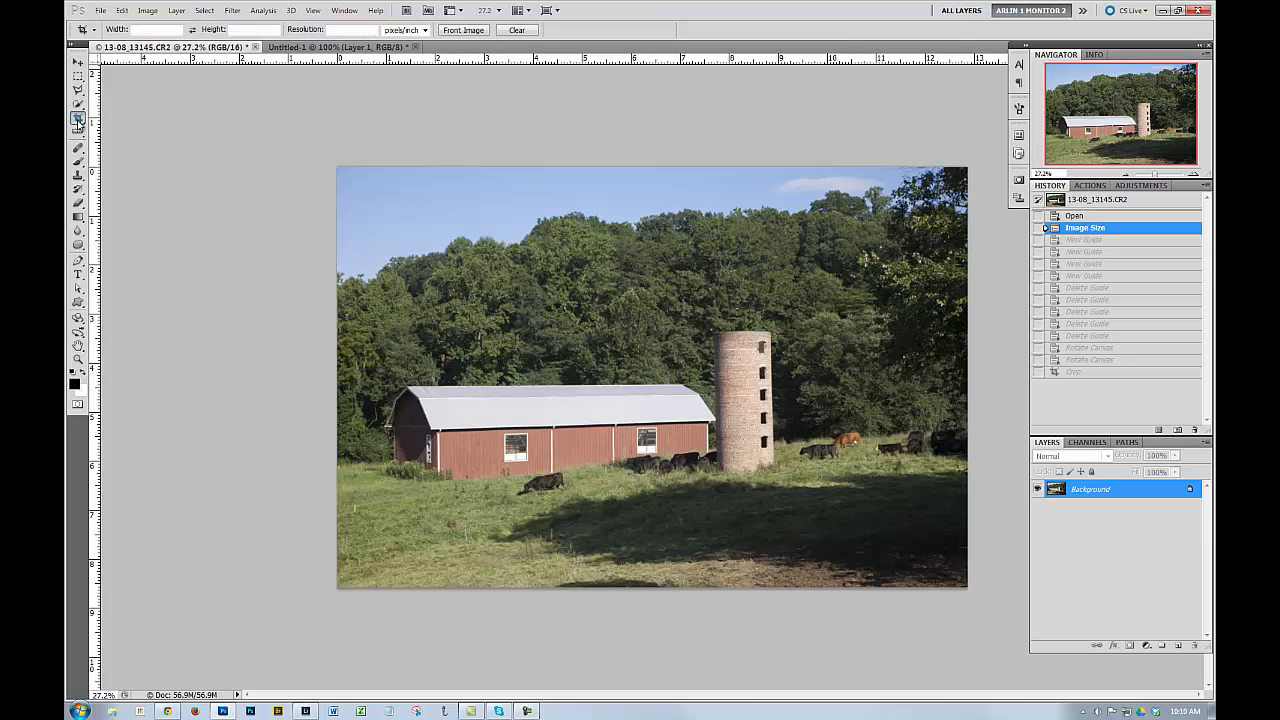
pyautogui.click(78, 118)
pyautogui.moveTo(373, 289); pyautogui.dragTo(860, 522)
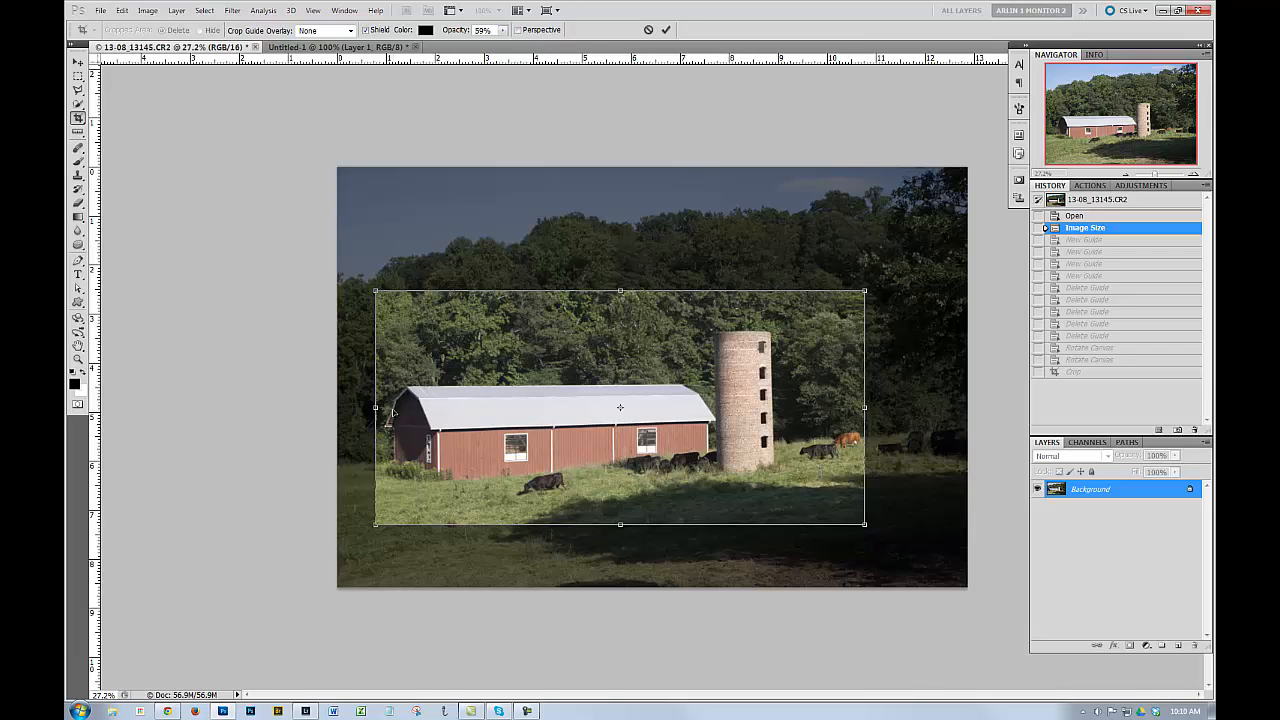
pyautogui.moveTo(376, 408); pyautogui.dragTo(357, 408)
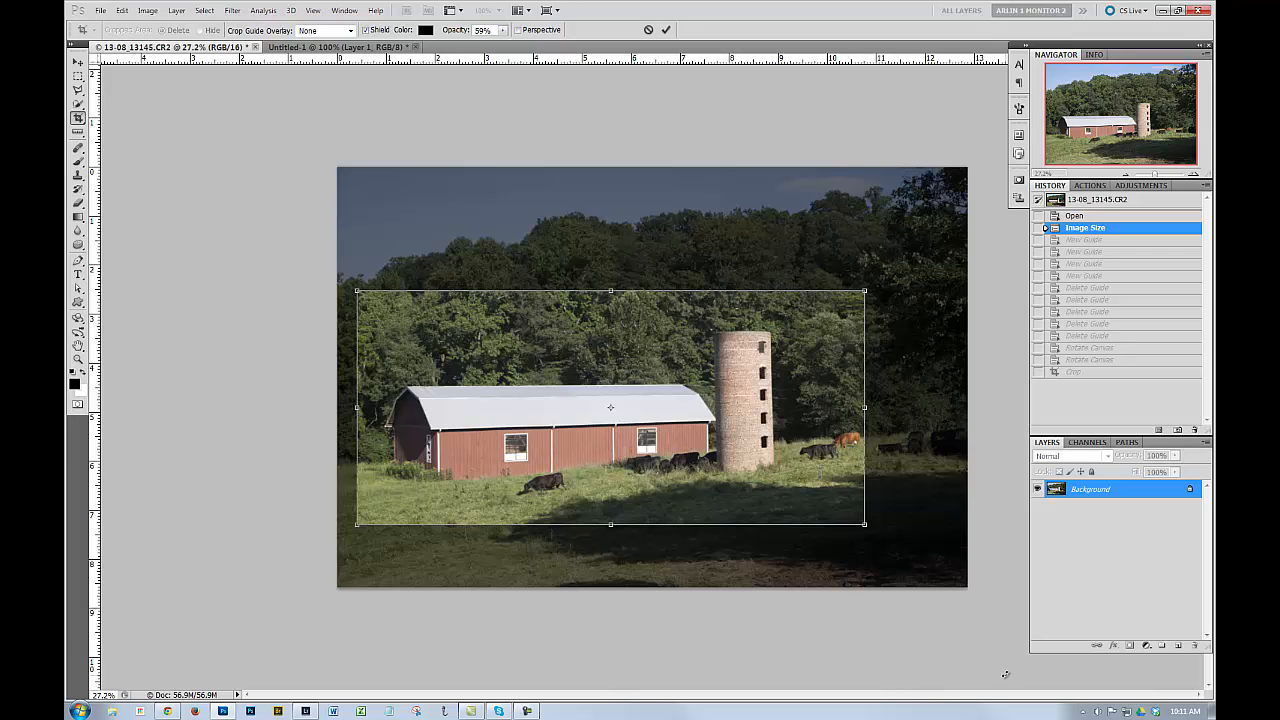
pyautogui.click(666, 29)
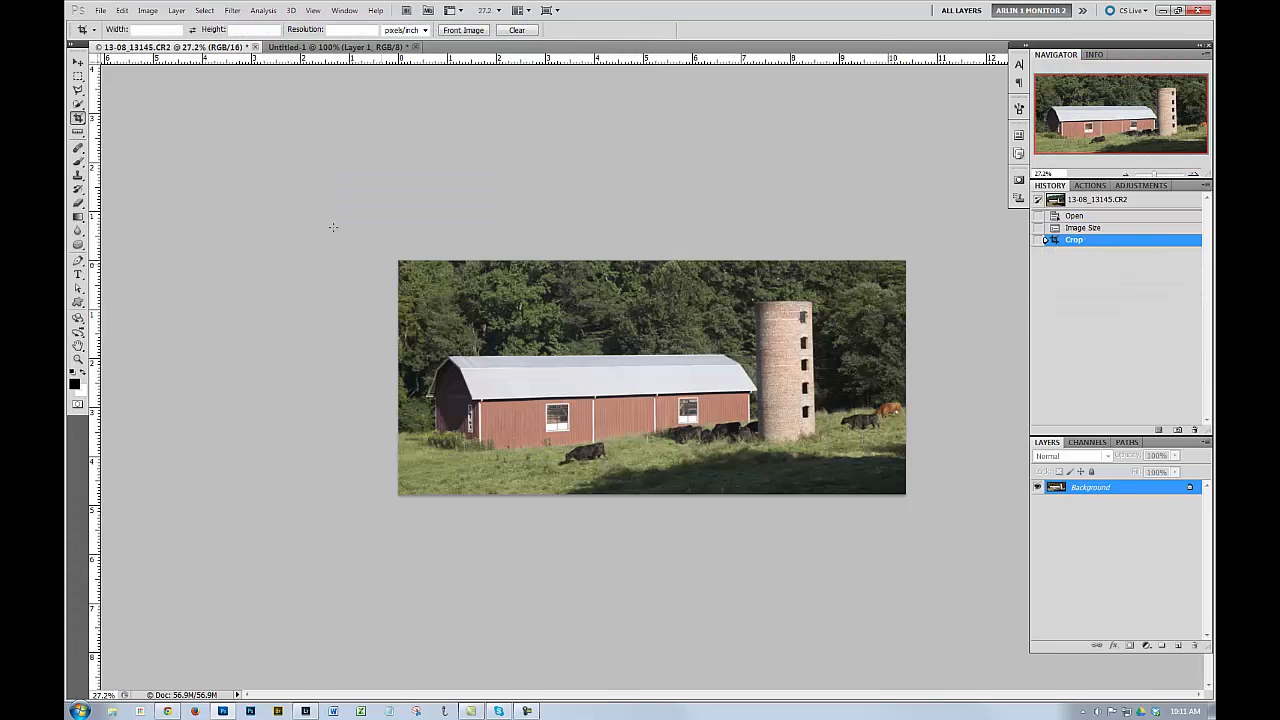
# Step: Check the cropped photo's pixel and document dimensions in Image Size, and undo the crop
pyautogui.click(148, 11)
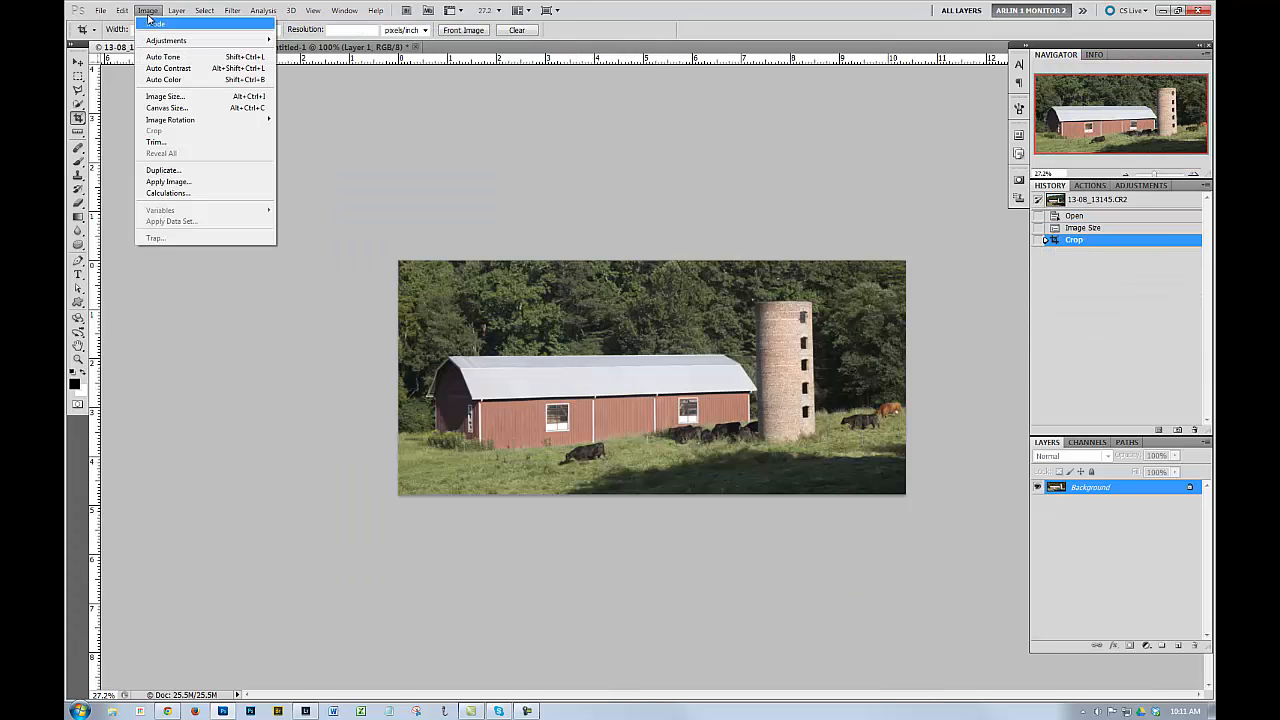
pyautogui.click(162, 96)
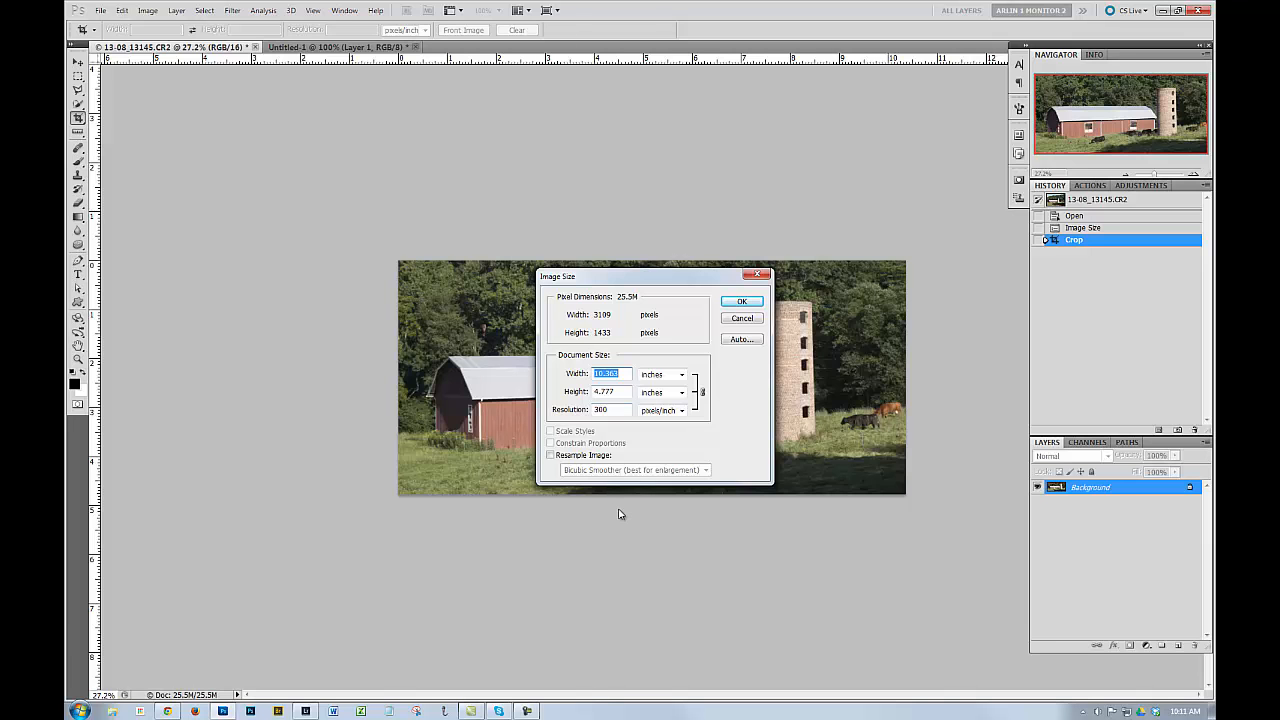
pyautogui.click(748, 318)
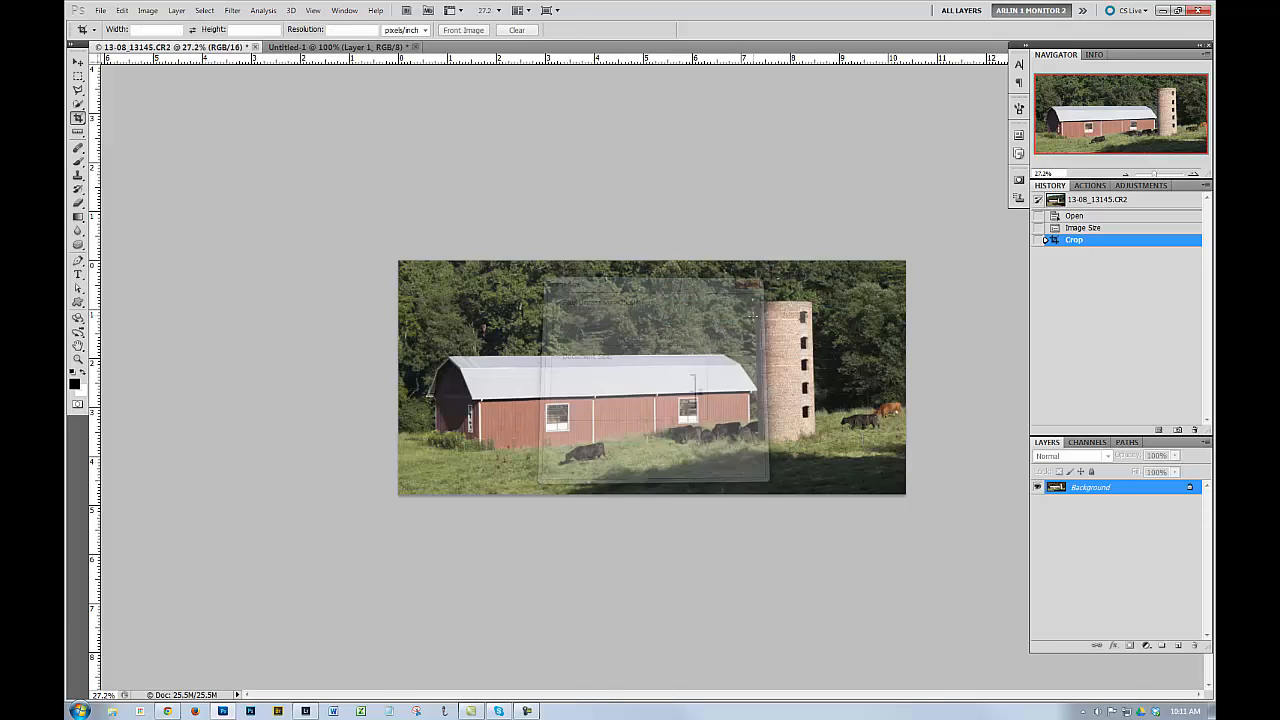
pyautogui.click(122, 10)
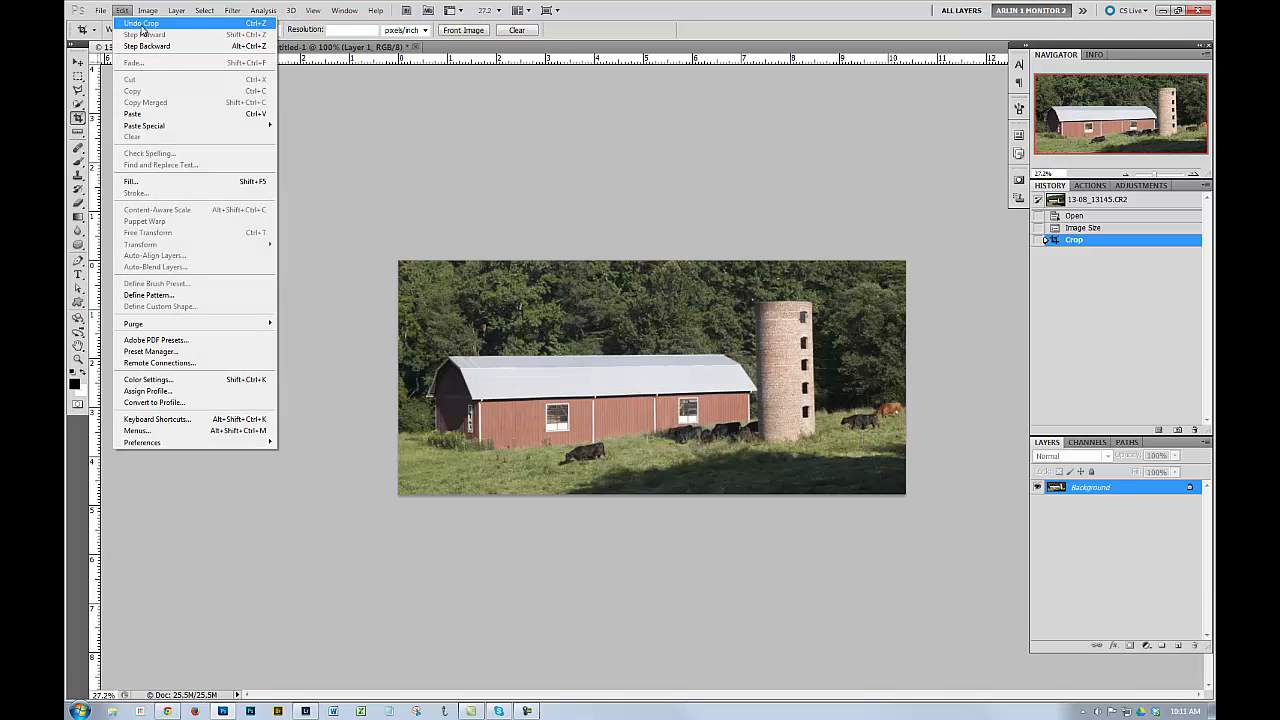
pyautogui.click(141, 23)
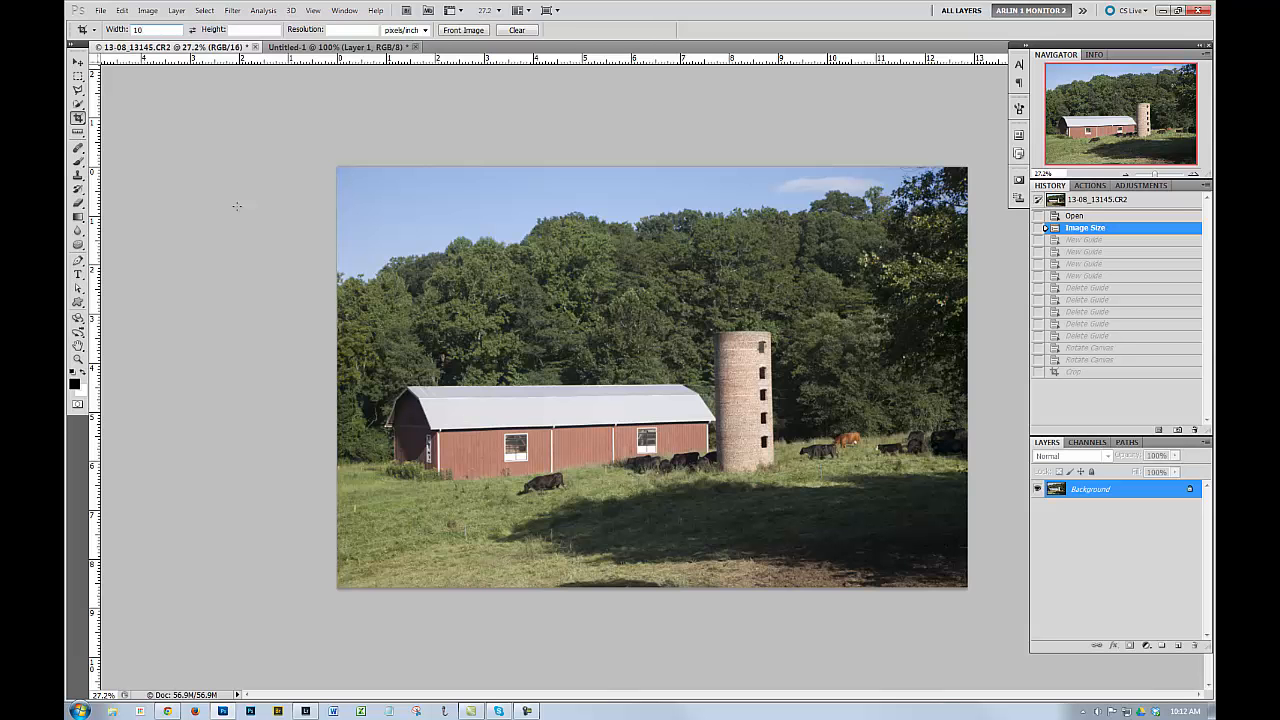
# Step: Set the Crop tool's fixed size to 10 in wide by 8 in high and draw a crop frame over the barn
pyautogui.click(235, 30)
pyautogui.write('8')
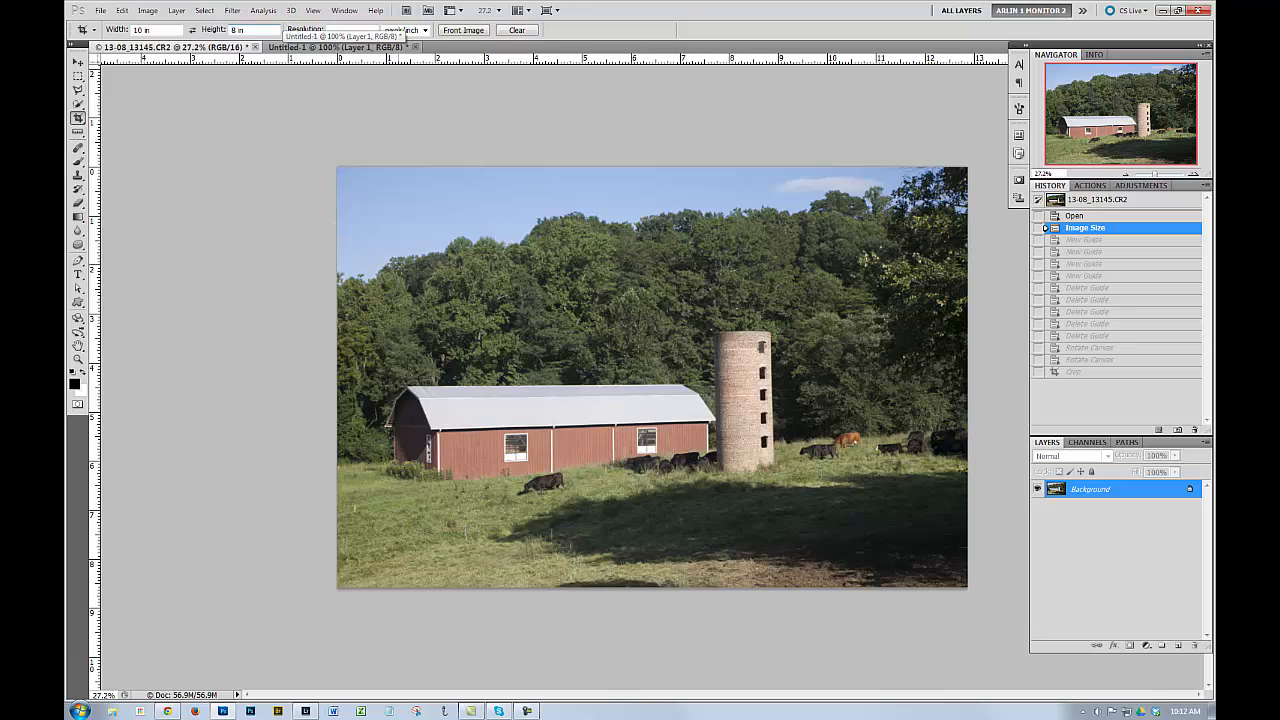
pyautogui.moveTo(458, 310); pyautogui.dragTo(630, 449)
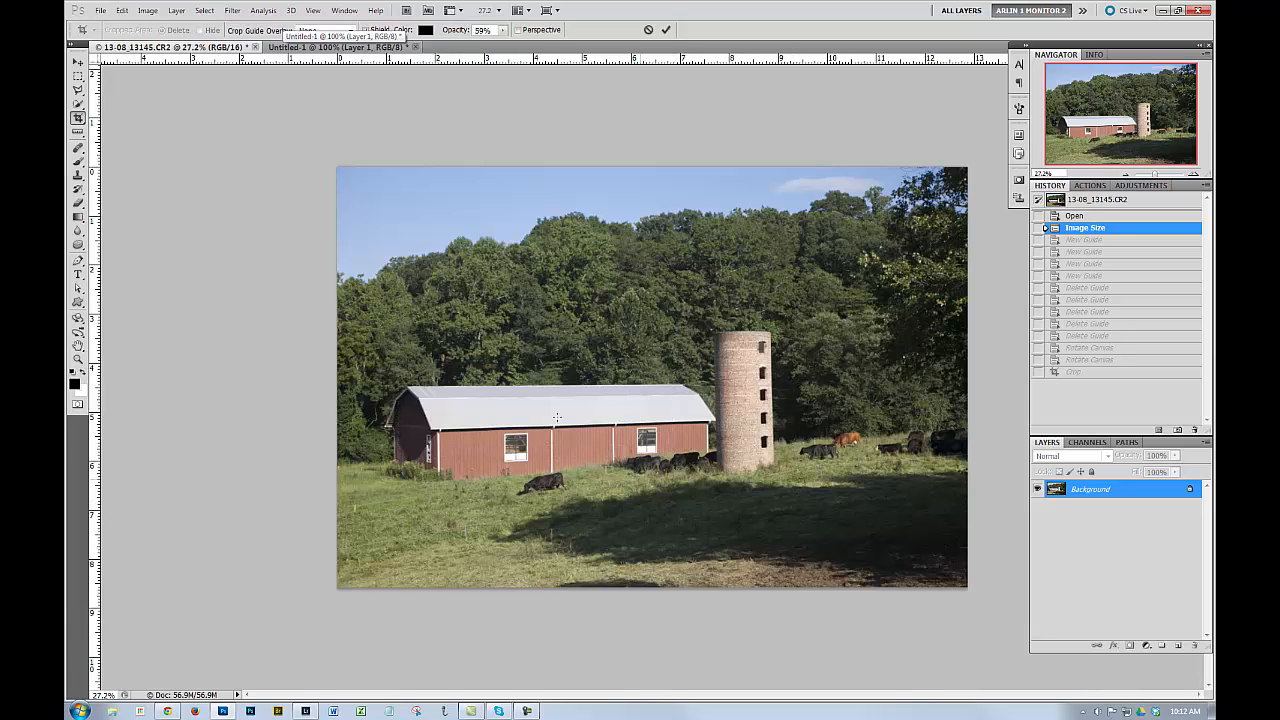
# Step: Move the 10 by 8 in crop frame over the barn's left end, enlarge it, recentre it on the barn, and cancel it
pyautogui.moveTo(528, 352); pyautogui.dragTo(496, 431)
pyautogui.moveTo(597, 531); pyautogui.dragTo(543, 496)
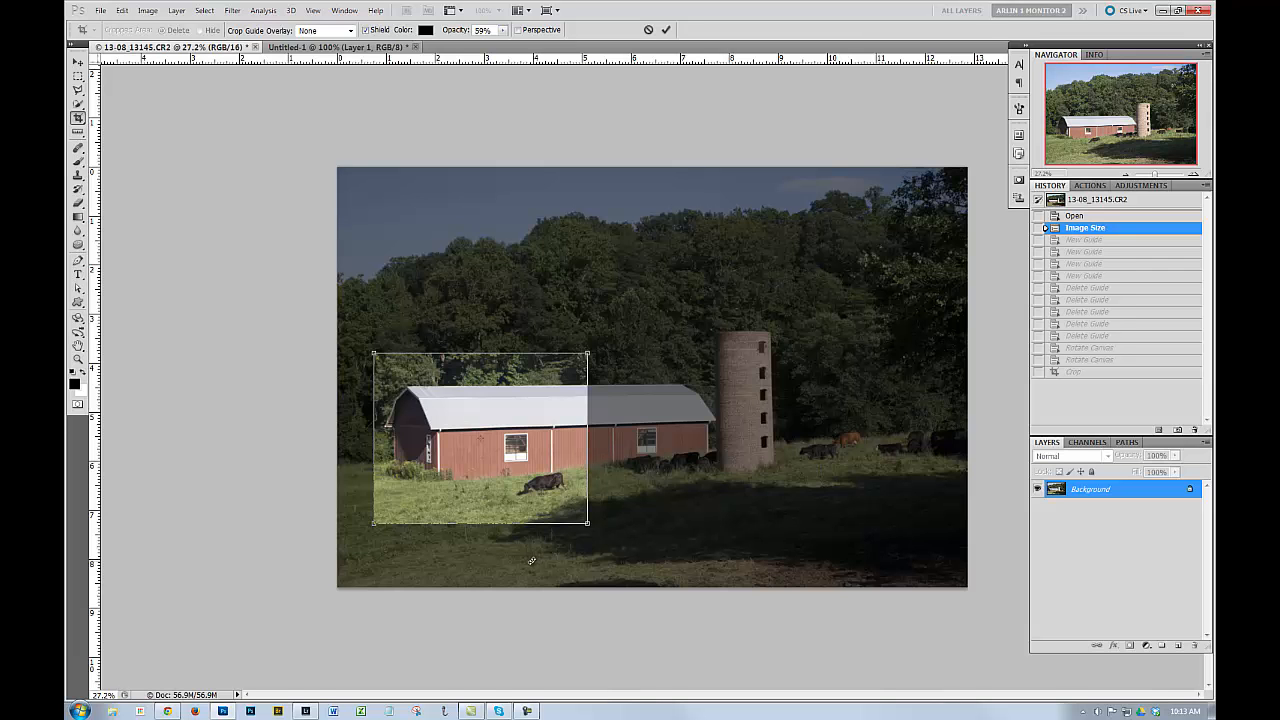
pyautogui.moveTo(589, 526); pyautogui.dragTo(669, 568)
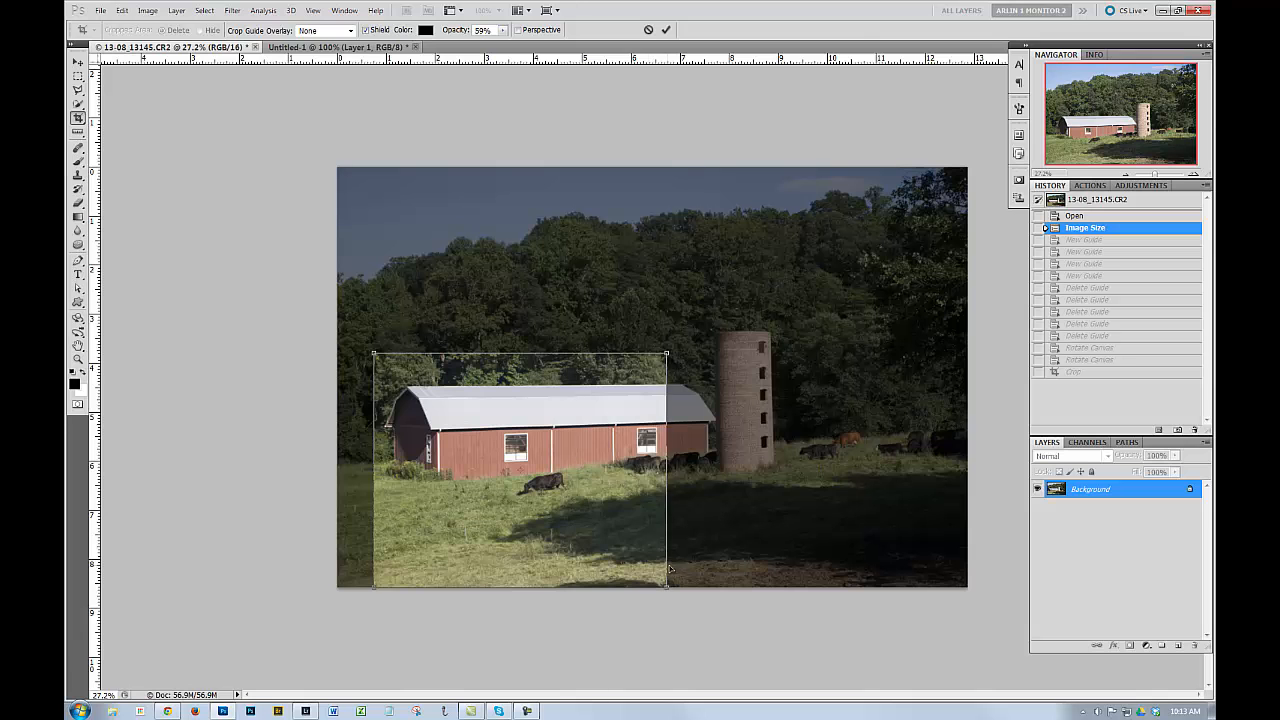
pyautogui.moveTo(549, 449); pyautogui.dragTo(613, 407)
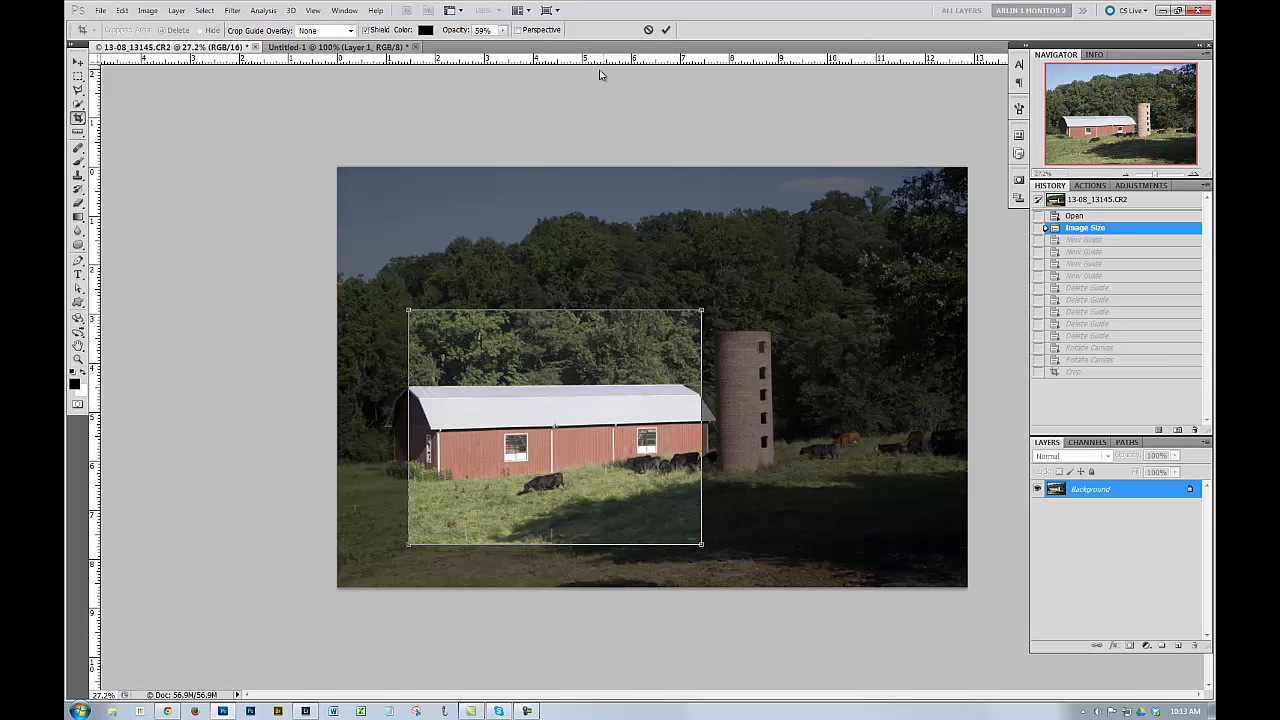
pyautogui.click(648, 30)
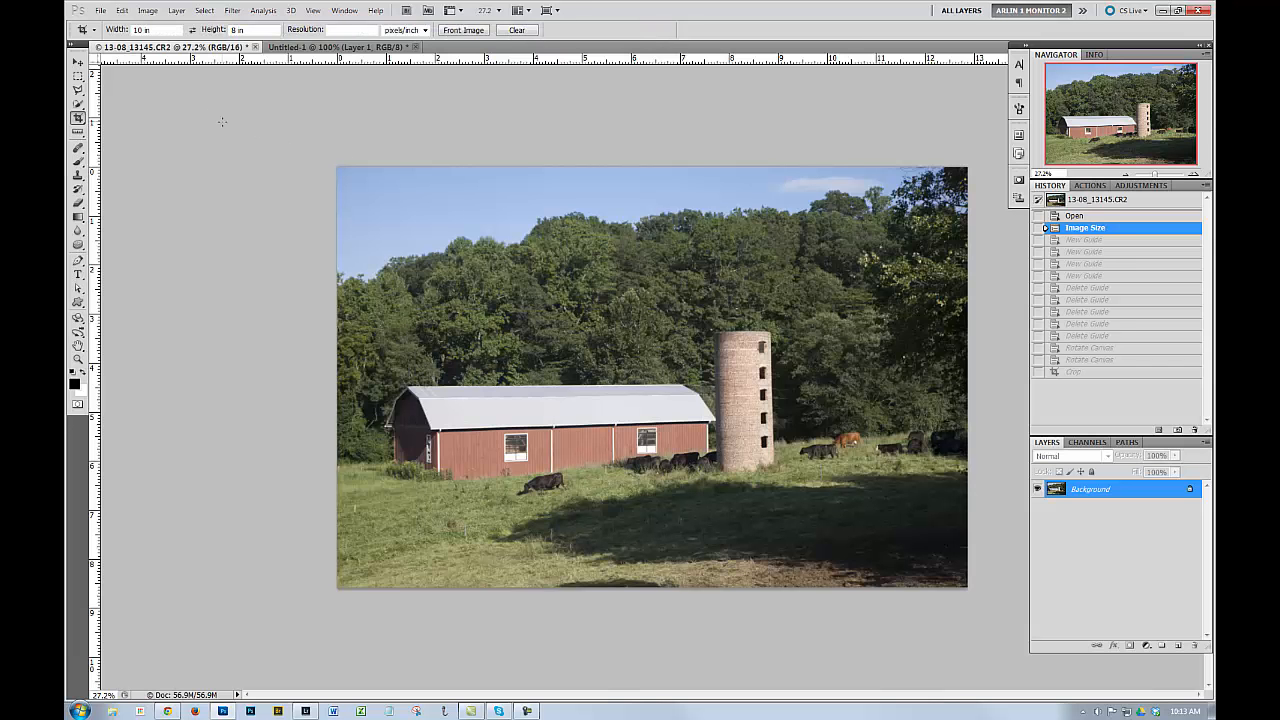
# Step: Set the crop resolution to 300 pixels/inch, draw a frame by the silo, and move and enlarge it over the barn and silo
pyautogui.click(338, 30)
pyautogui.doubleClick(332, 29)
pyautogui.moveTo(580, 341); pyautogui.dragTo(818, 531)
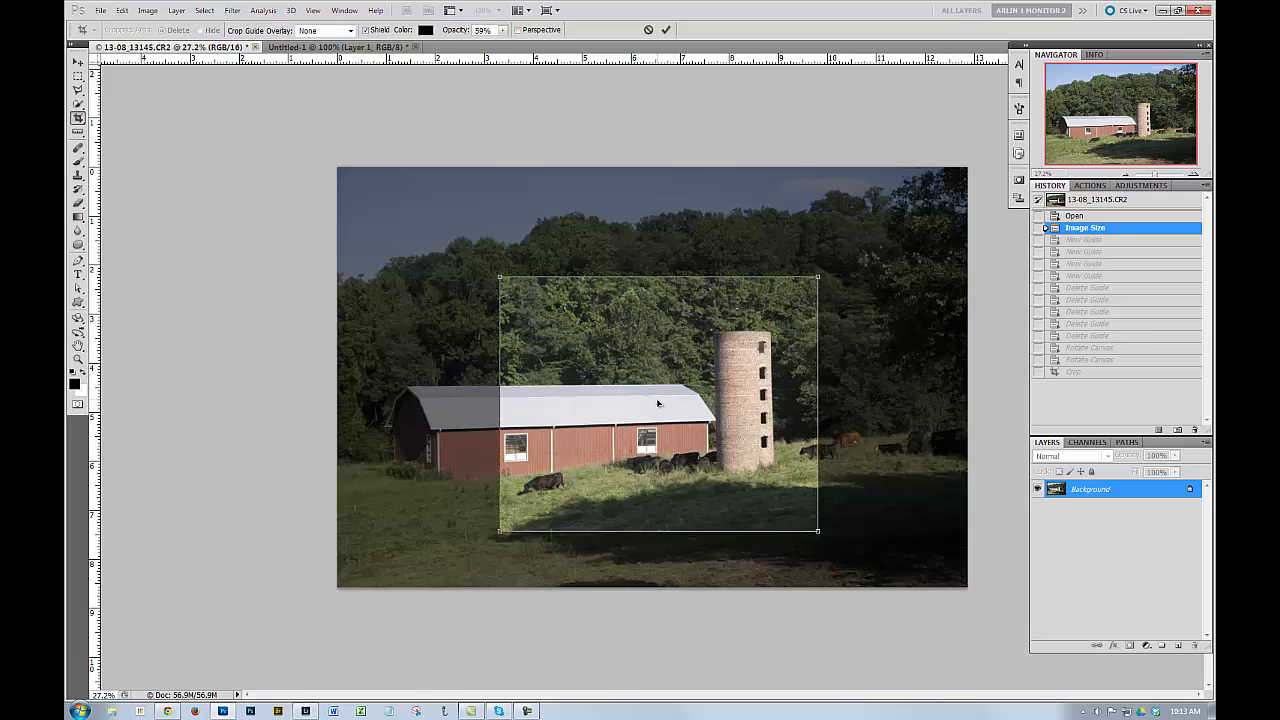
pyautogui.moveTo(734, 413)
pyautogui.mouseDown()
pyautogui.moveTo(588, 417)
pyautogui.moveTo(603, 416)
pyautogui.mouseUp()
pyautogui.moveTo(688, 282); pyautogui.dragTo(824, 224)
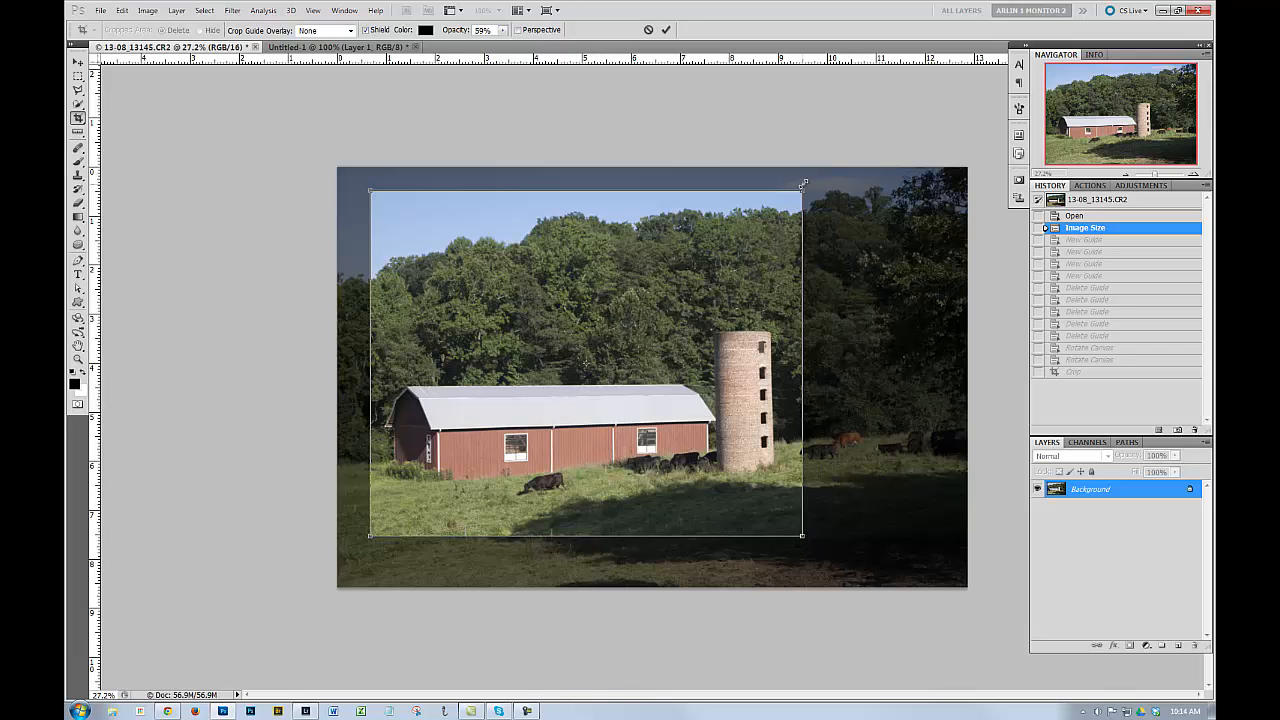
# Step: Shrink the crop frame to a small area at the barn's left end and apply the crop
pyautogui.moveTo(802, 188); pyautogui.dragTo(472, 455)
pyautogui.moveTo(454, 529); pyautogui.dragTo(460, 488)
pyautogui.moveTo(478, 414); pyautogui.dragTo(464, 426)
pyautogui.moveTo(446, 468); pyautogui.dragTo(444, 454)
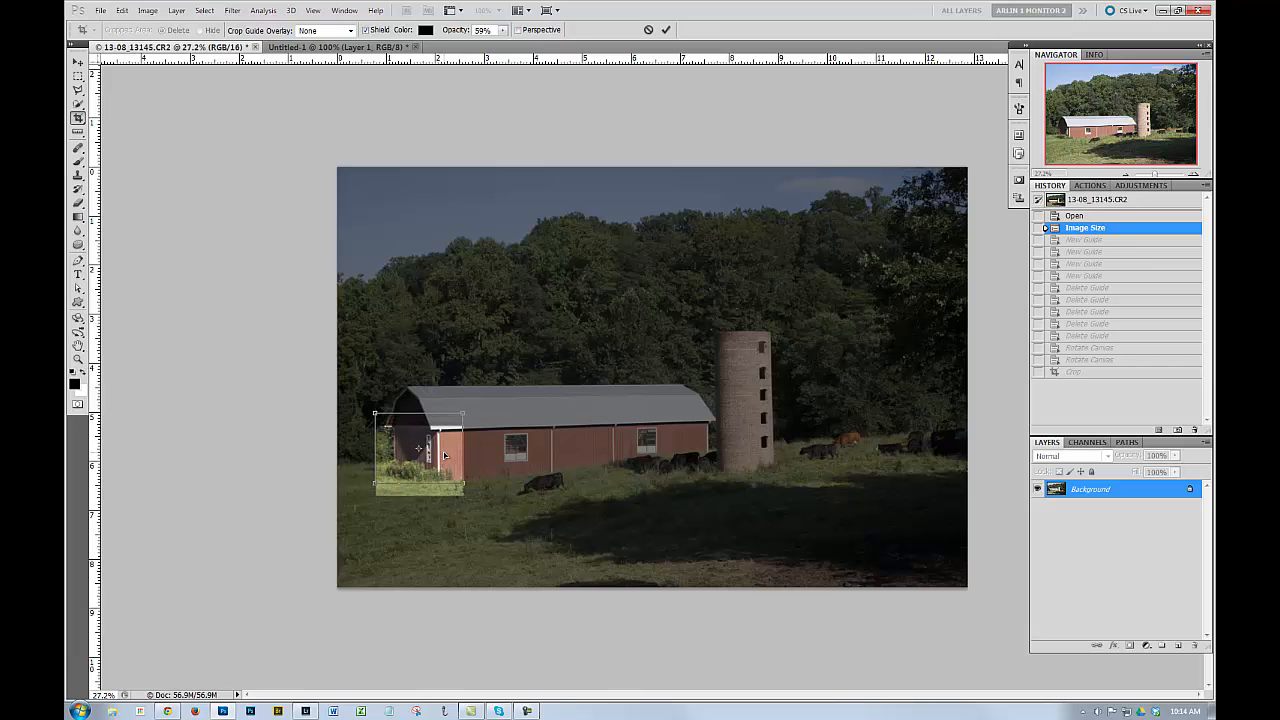
pyautogui.click(666, 30)
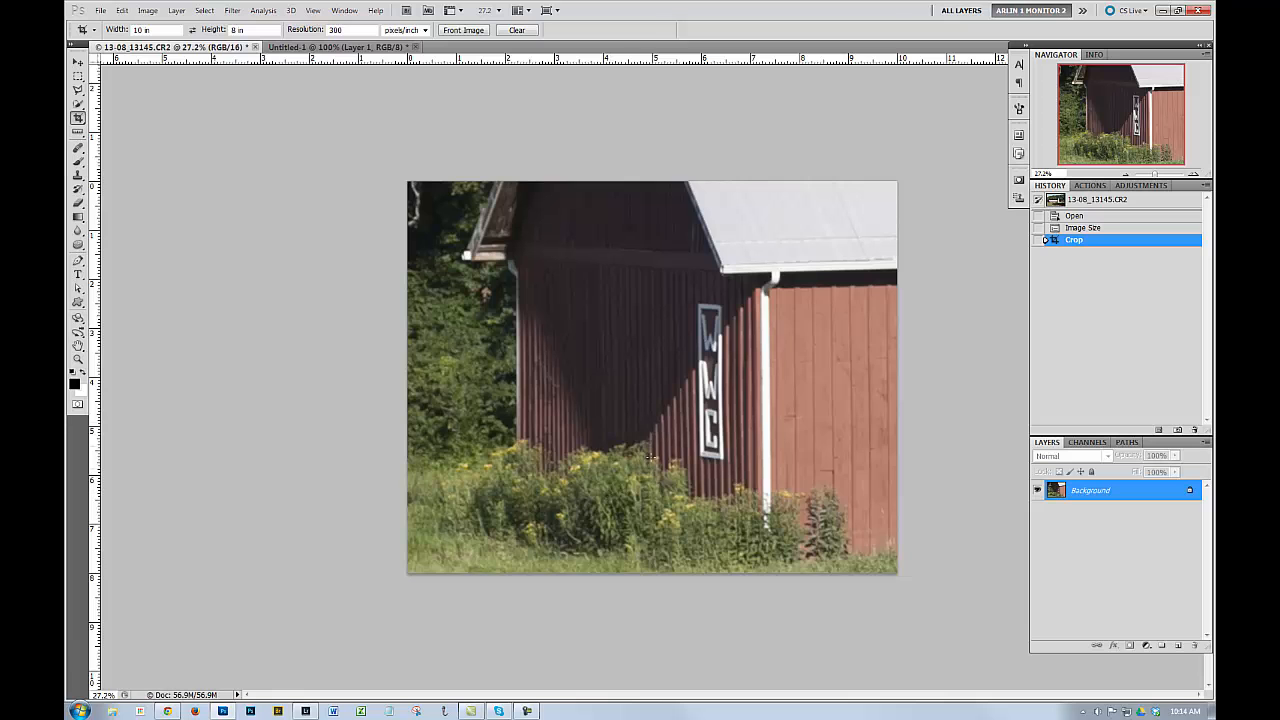
# Step: Check the small crop's pixel dimensions, document size and resolution in Image Size while comparing them with the picture
pyautogui.hotkey('ctrl', '0')
pyautogui.scroll(-3, 609, 410)
pyautogui.click(148, 11)
pyautogui.click(175, 103)
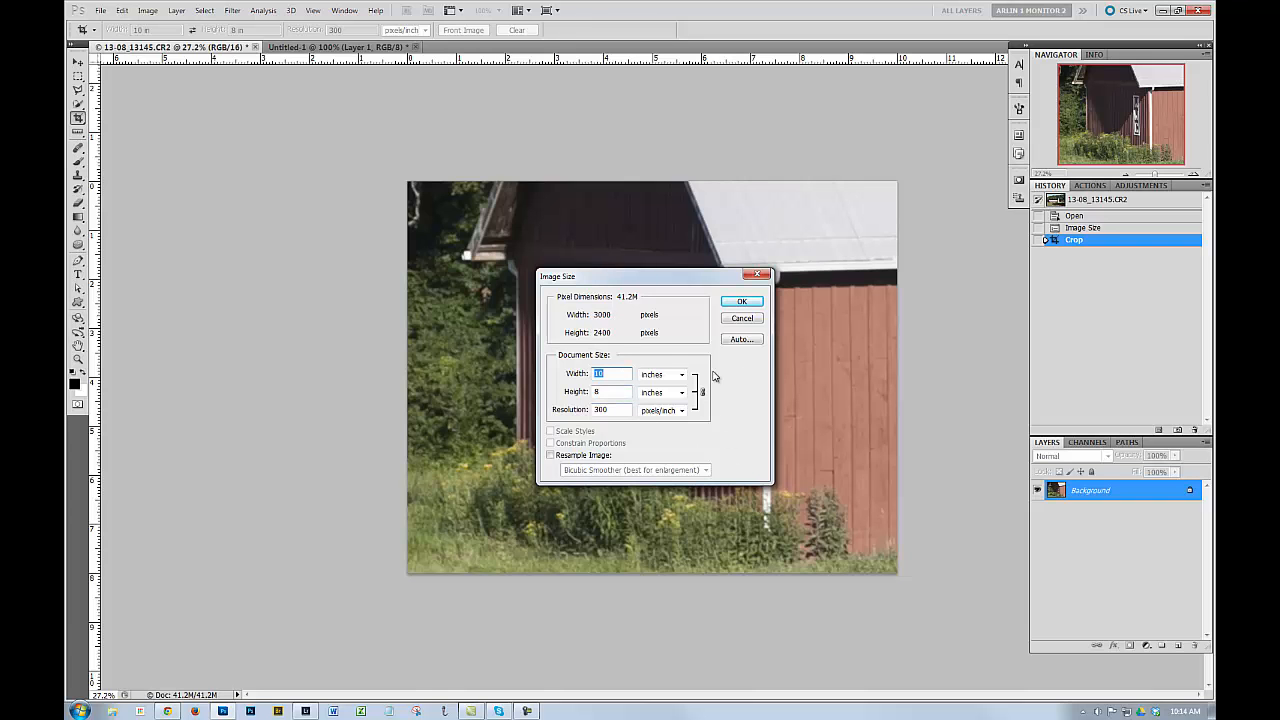
pyautogui.moveTo(695, 287); pyautogui.dragTo(533, 285)
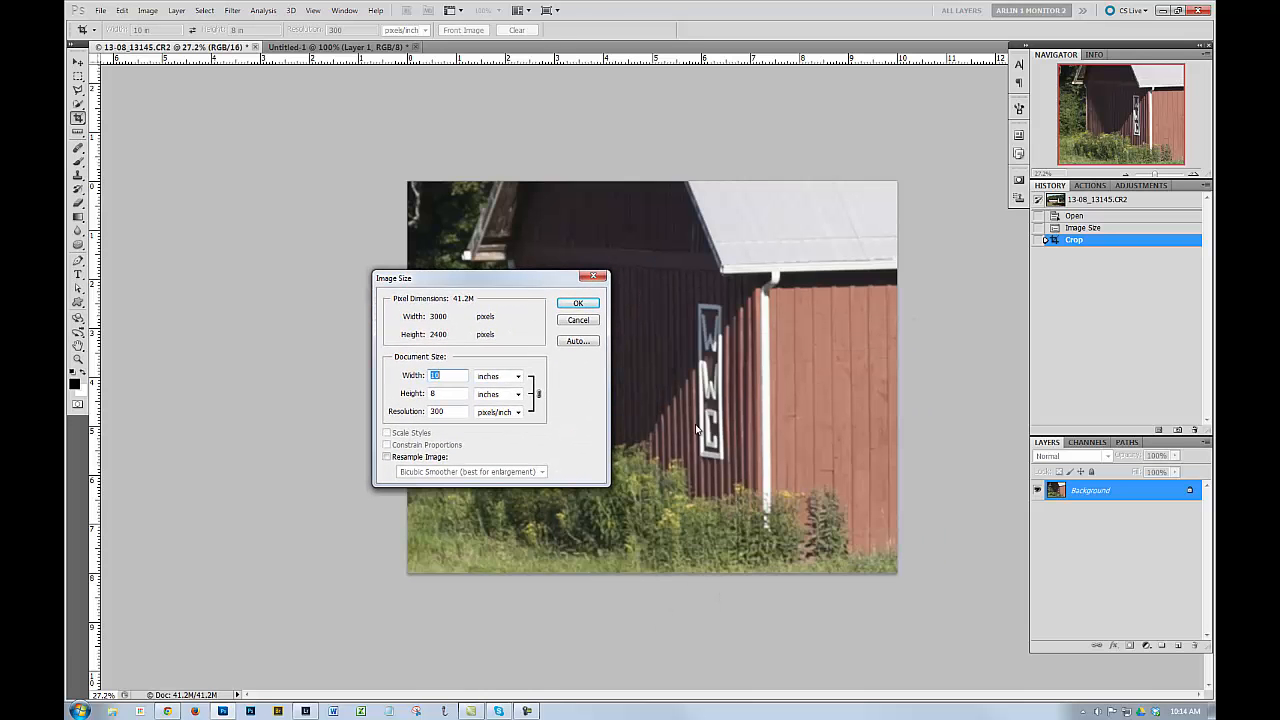
pyautogui.click(578, 320)
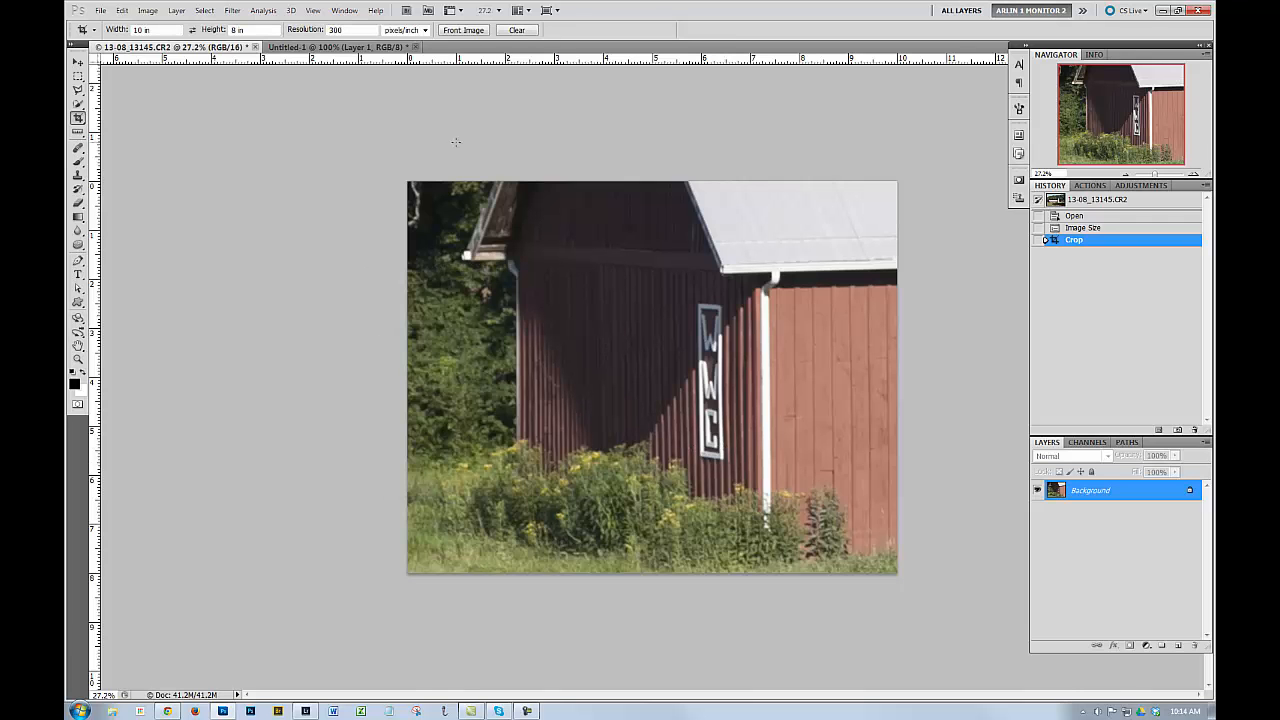
# Step: Undo the small crop and clear the Crop tool's resolution, height and width values
pyautogui.click(121, 10)
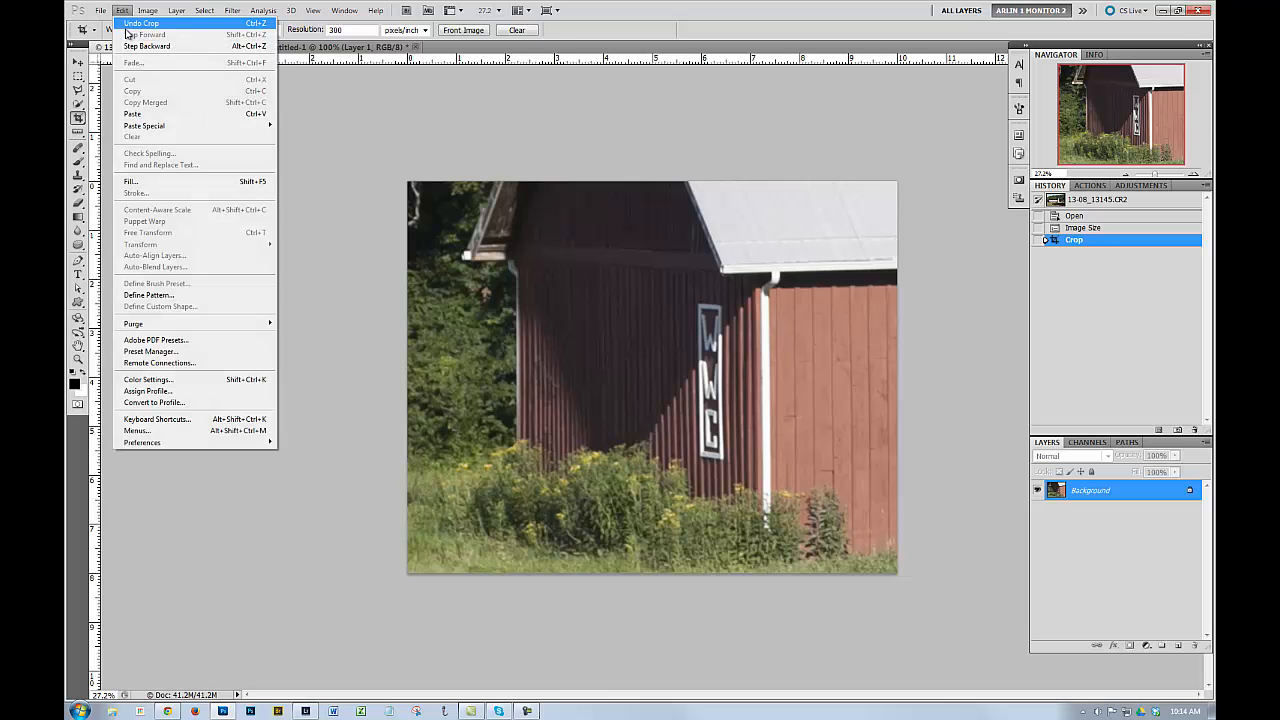
pyautogui.click(128, 23)
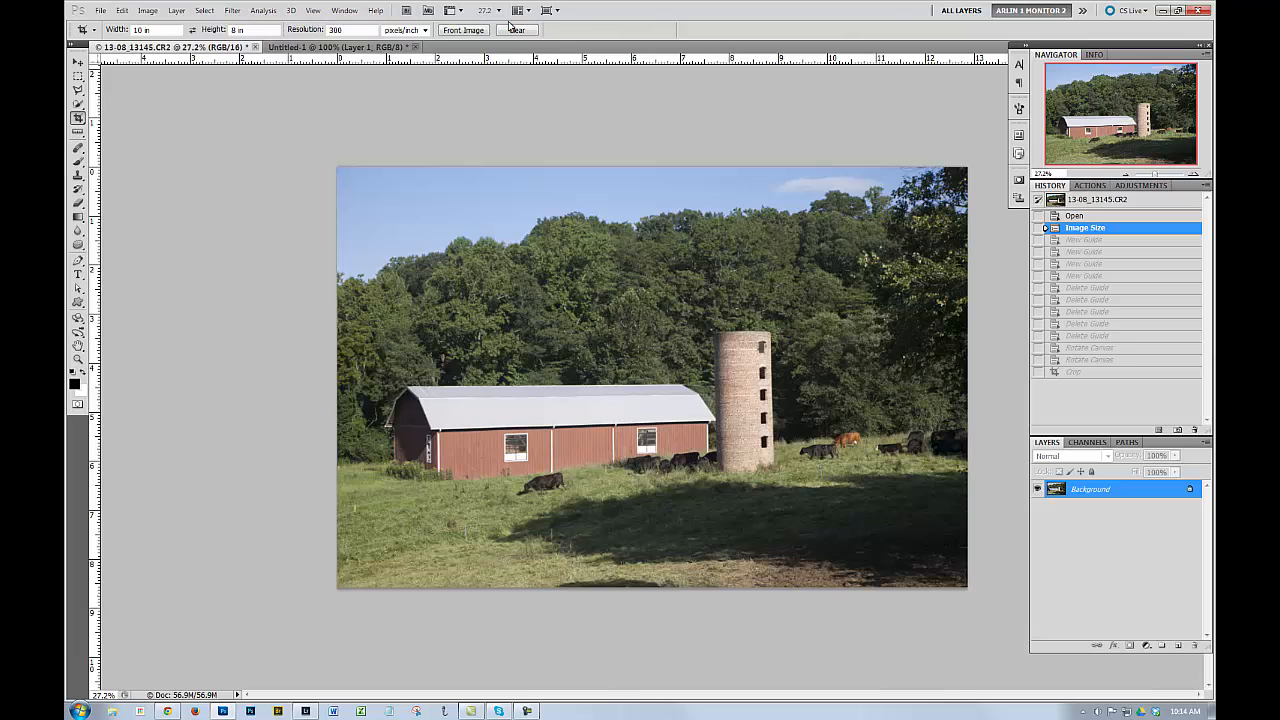
pyautogui.doubleClick(356, 30)
pyautogui.write('1')
pyautogui.press('BackSpace')
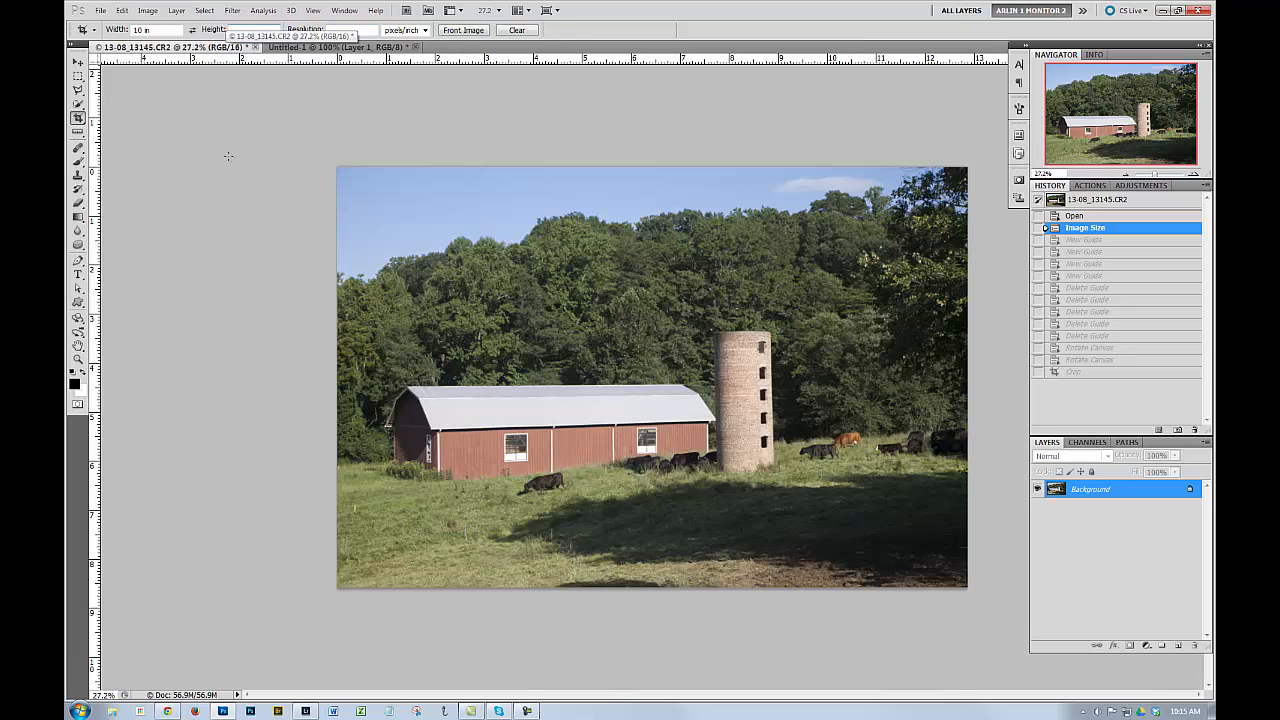
pyautogui.hotkey('shift', 'Tab')
pyautogui.press('BackSpace')
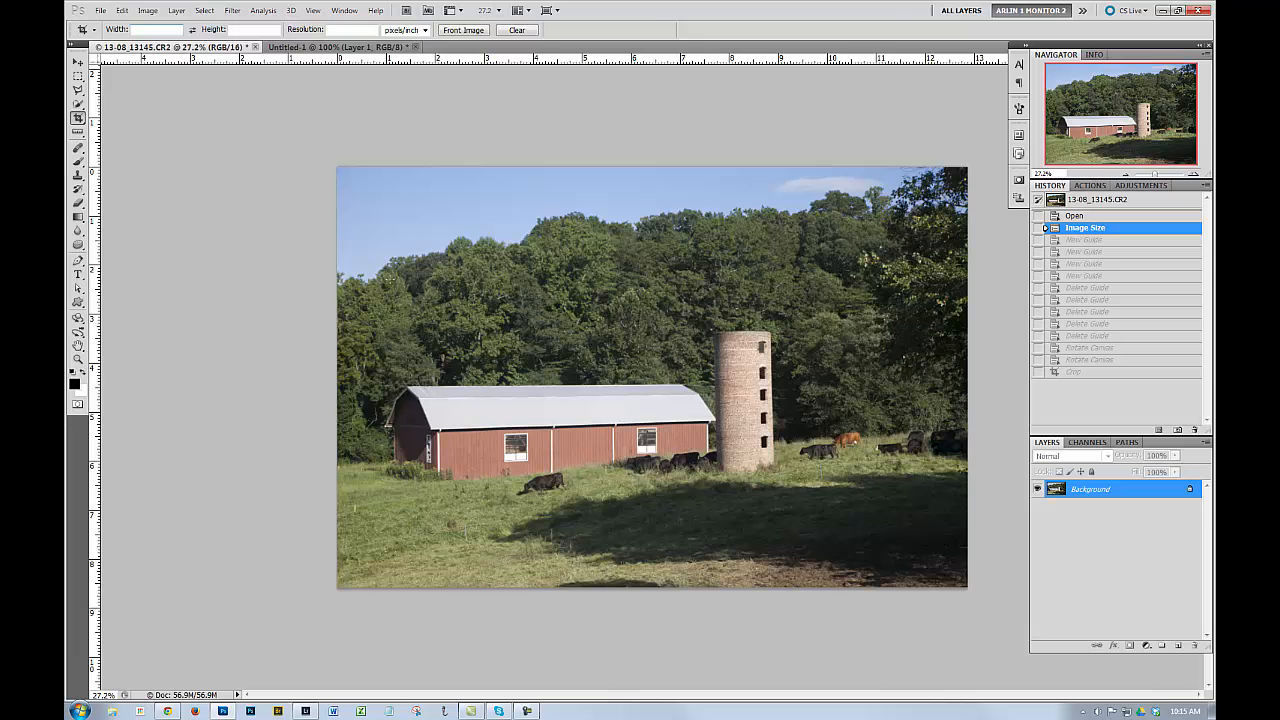
# Step: Draw an unconstrained crop frame around the barn and silo, tilt it slightly clockwise, and cancel it
pyautogui.moveTo(636, 421); pyautogui.dragTo(831, 526)
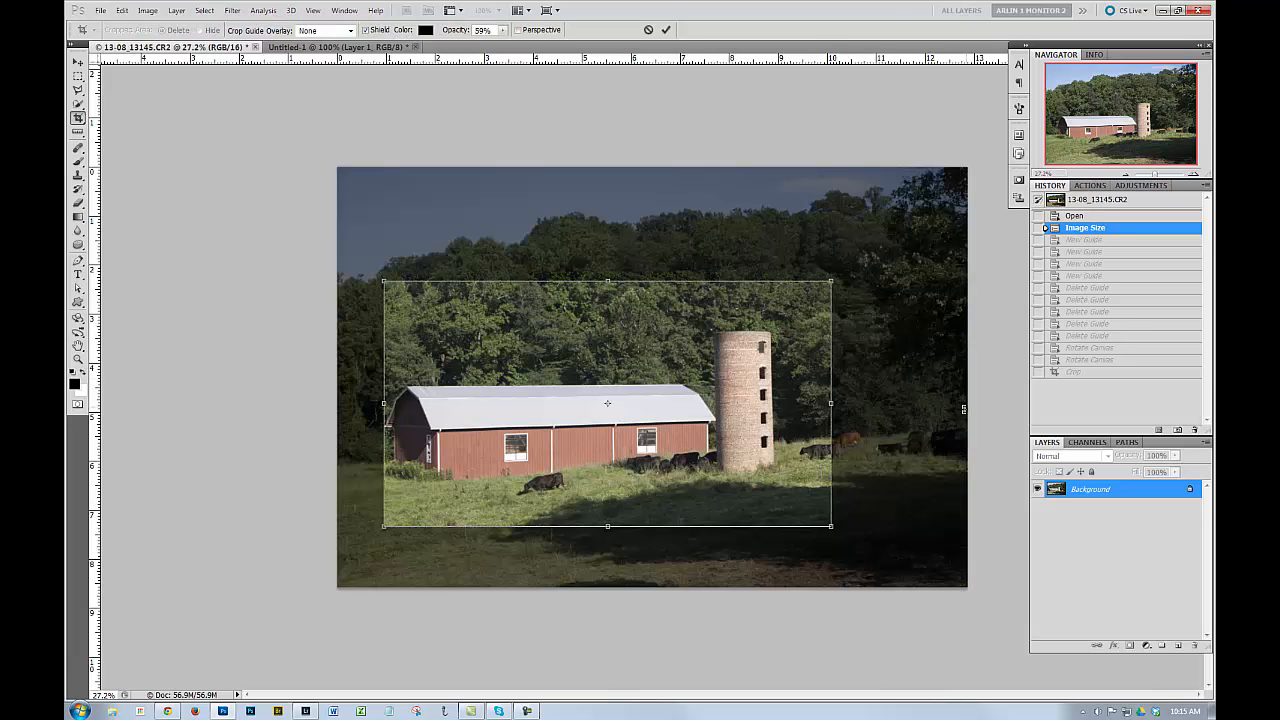
pyautogui.moveTo(852, 270)
pyautogui.mouseDown()
pyautogui.moveTo(829, 248)
pyautogui.moveTo(847, 267)
pyautogui.mouseUp()
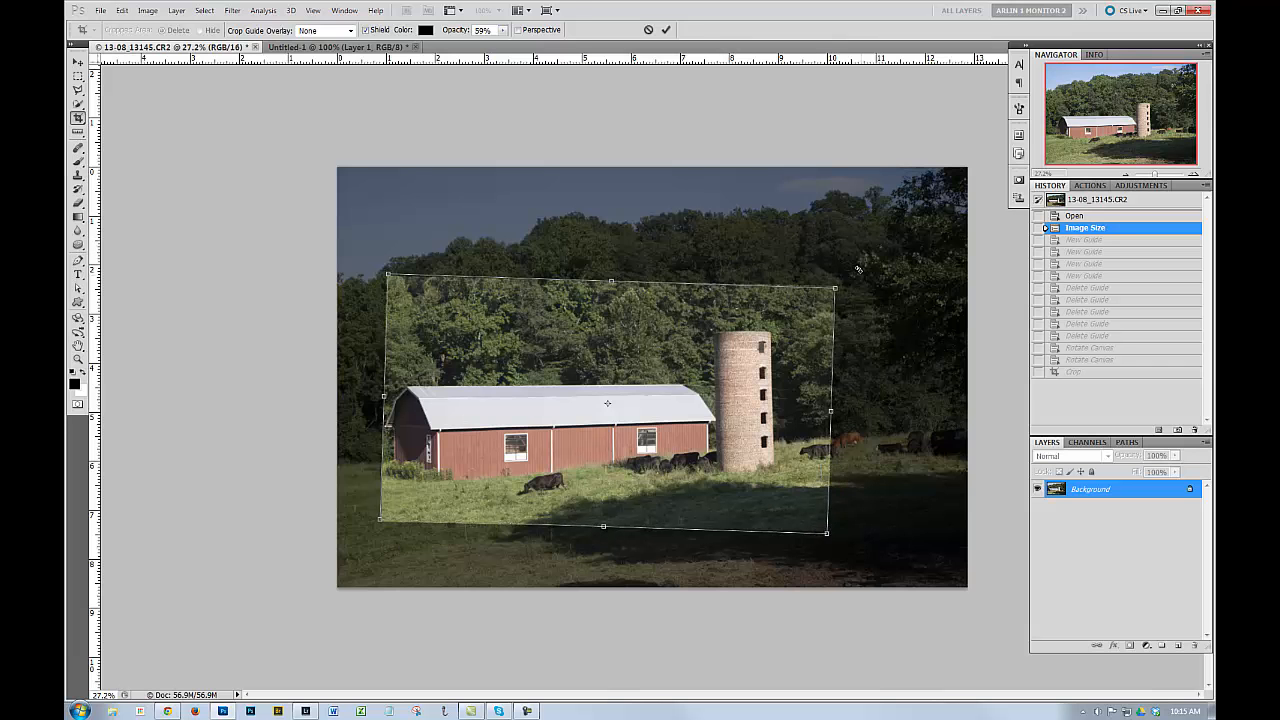
pyautogui.press('Escape')
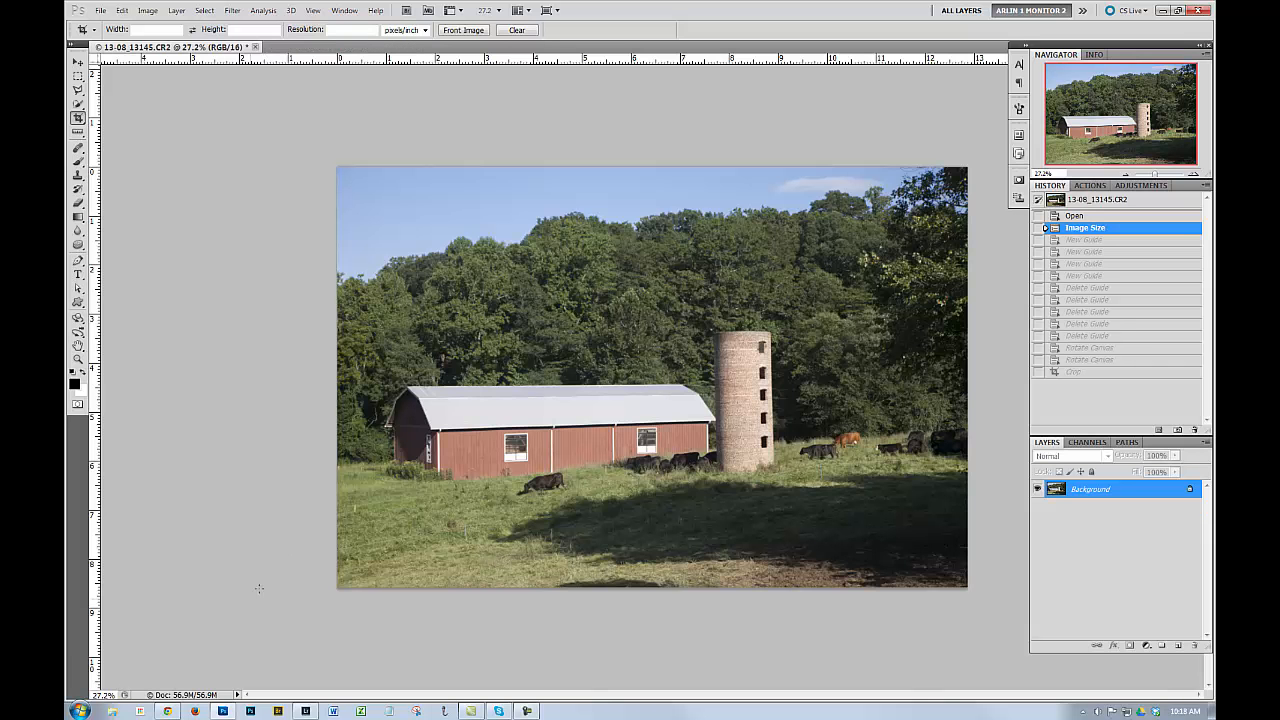
# Step: Switch to Chrome and copy the top photo on the Warren Wilson College academics page
pyautogui.click(170, 712)
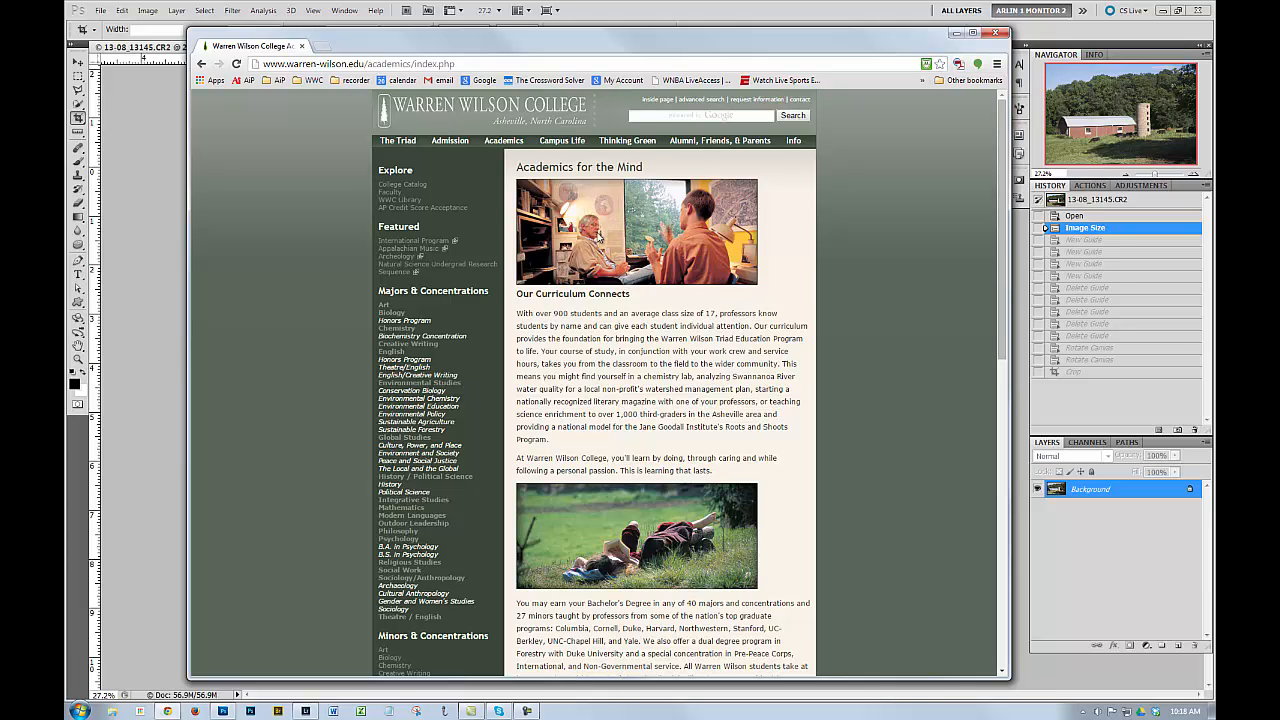
pyautogui.rightClick(614, 237)
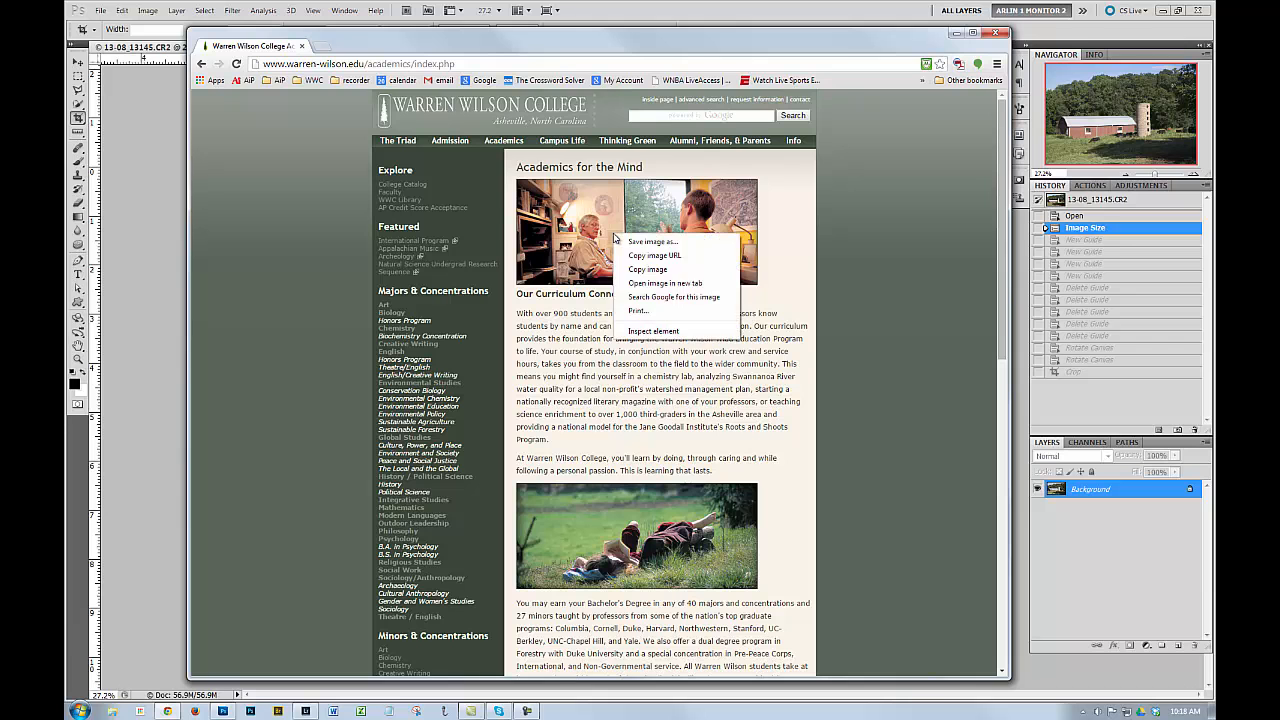
pyautogui.click(660, 270)
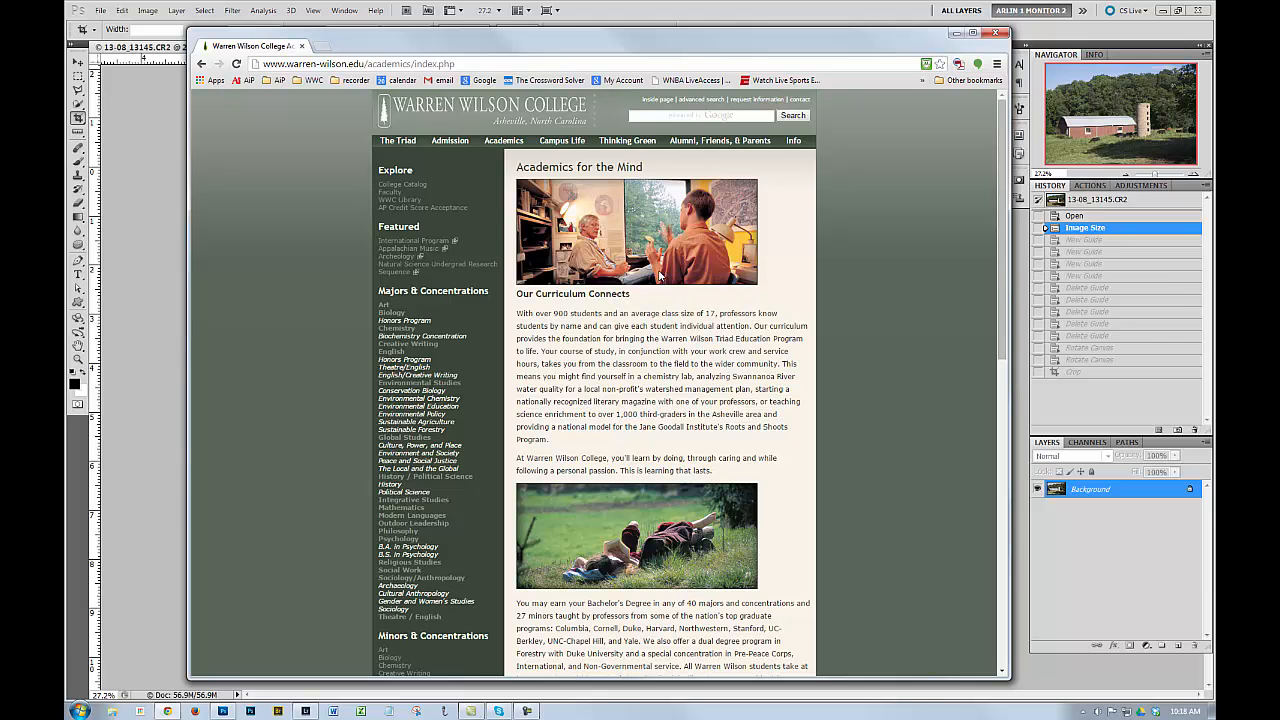
# Step: Switch to Photoshop, create a new 400 × 175 pixel document at 72 pixels/inch, and paste the copied photo into it
pyautogui.click(645, 8)
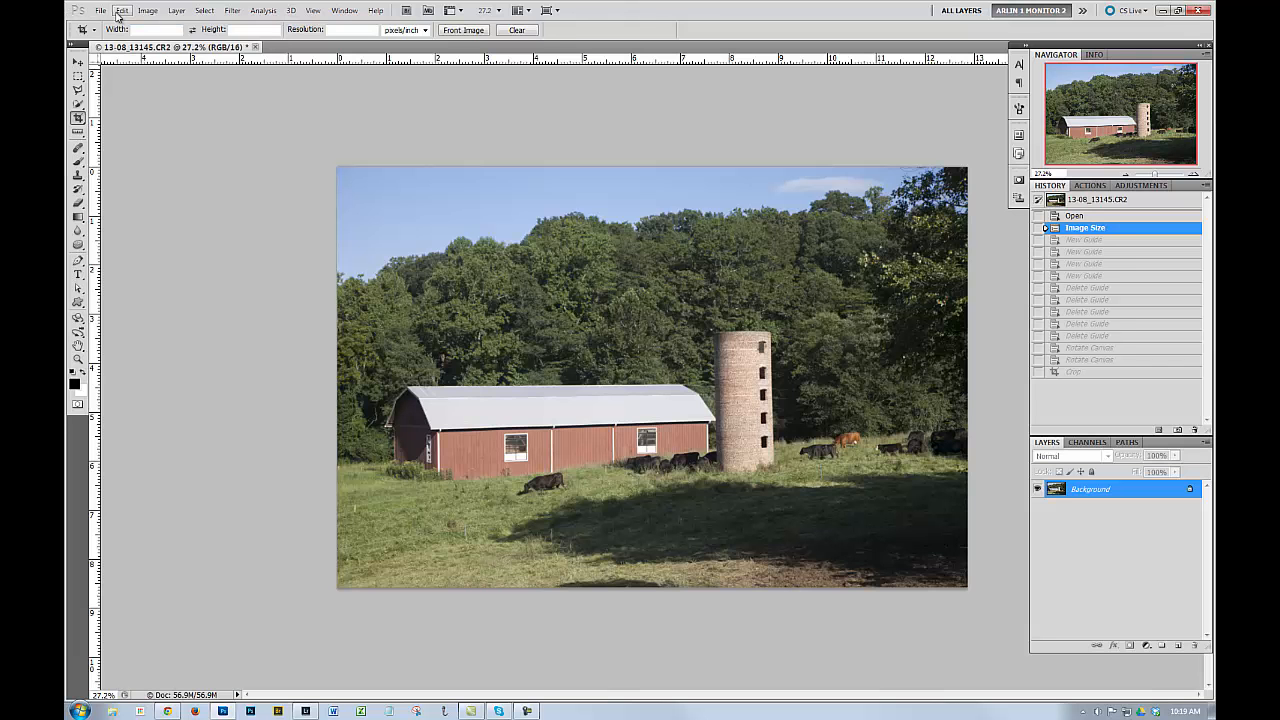
pyautogui.click(102, 11)
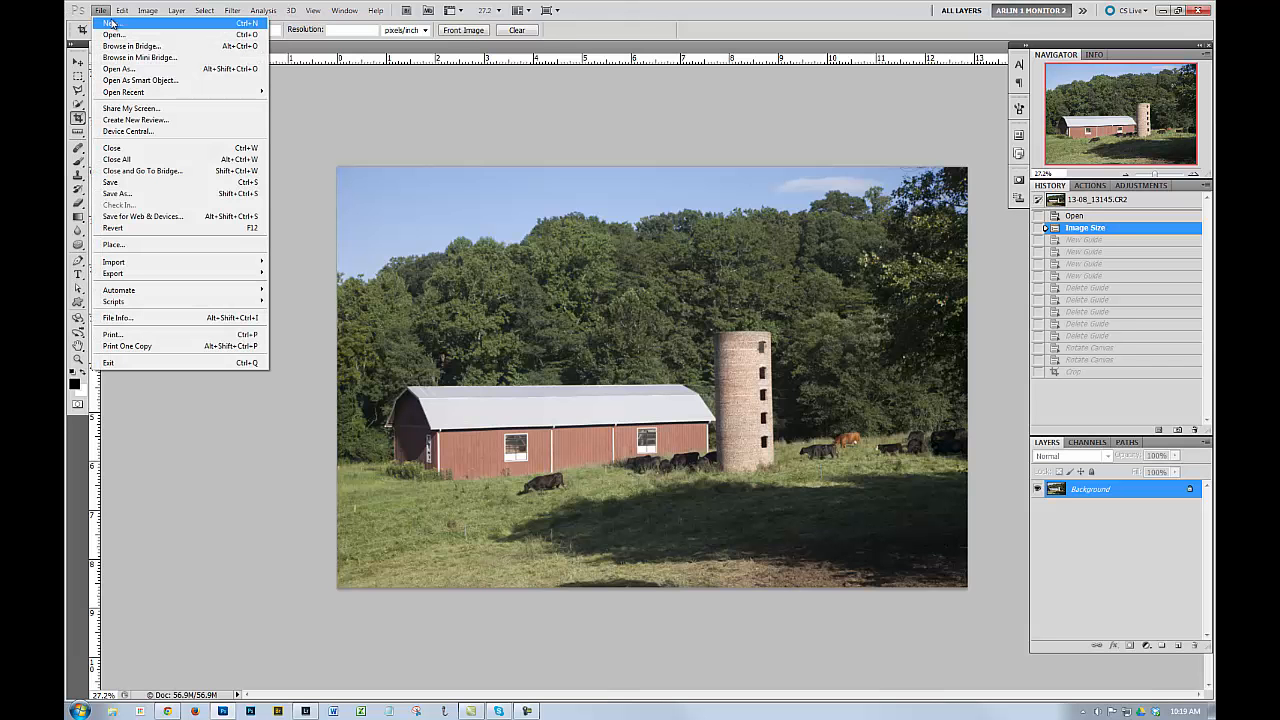
pyautogui.click(111, 22)
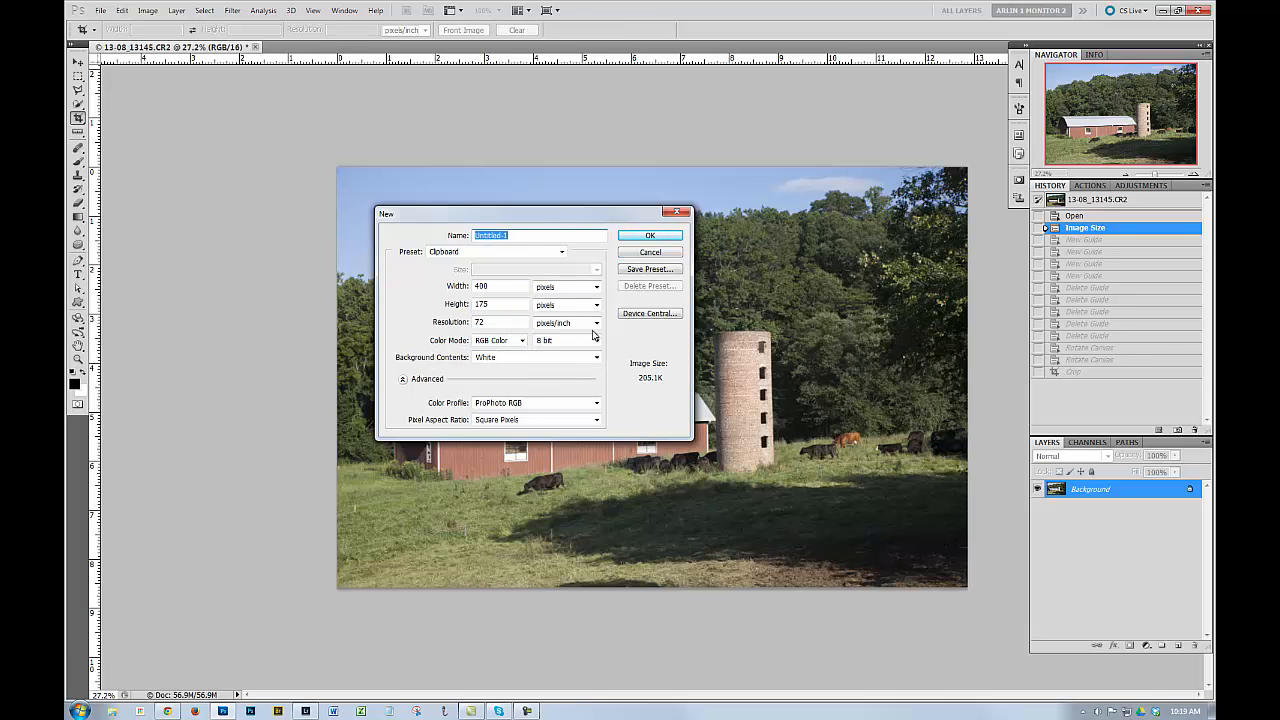
pyautogui.click(650, 236)
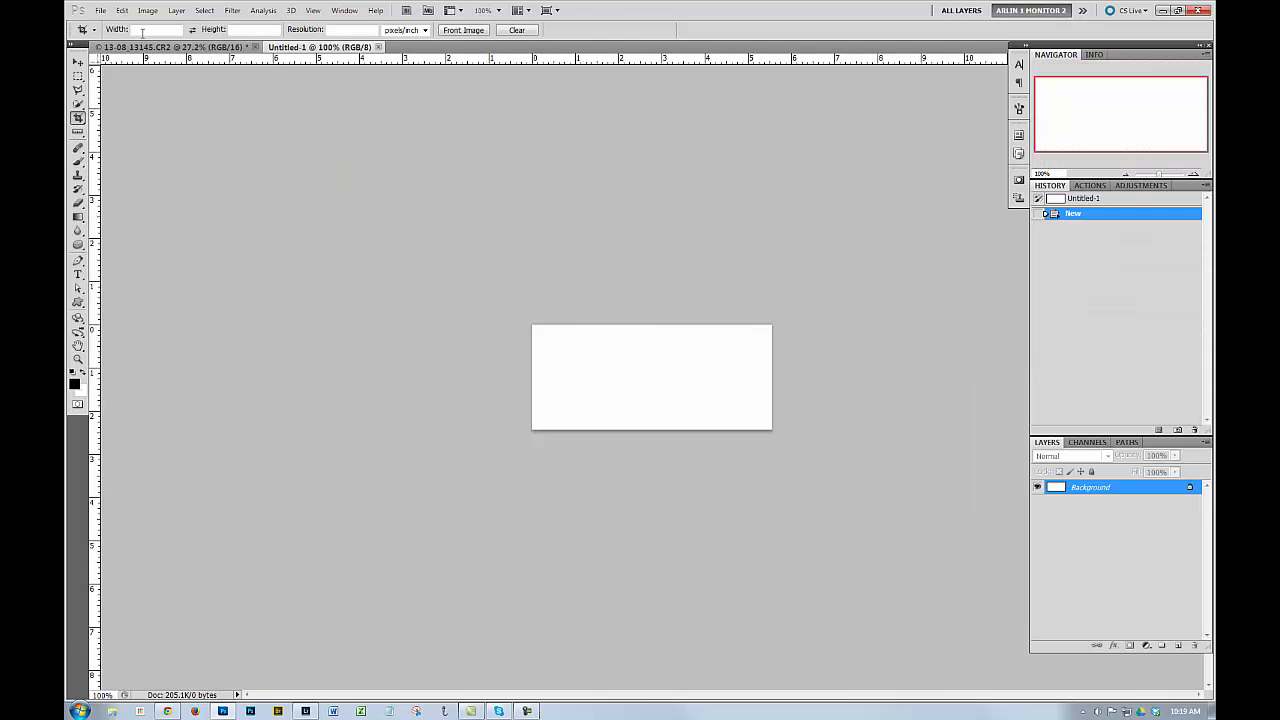
pyautogui.click(121, 10)
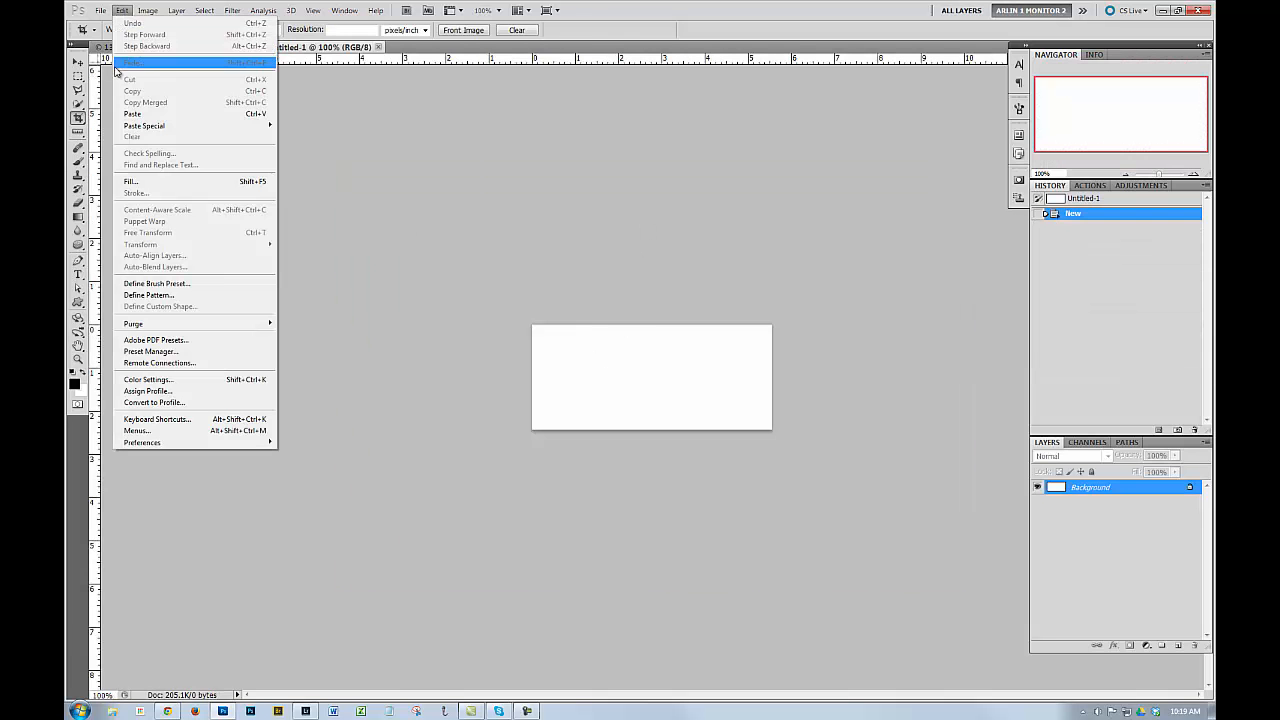
pyautogui.click(150, 116)
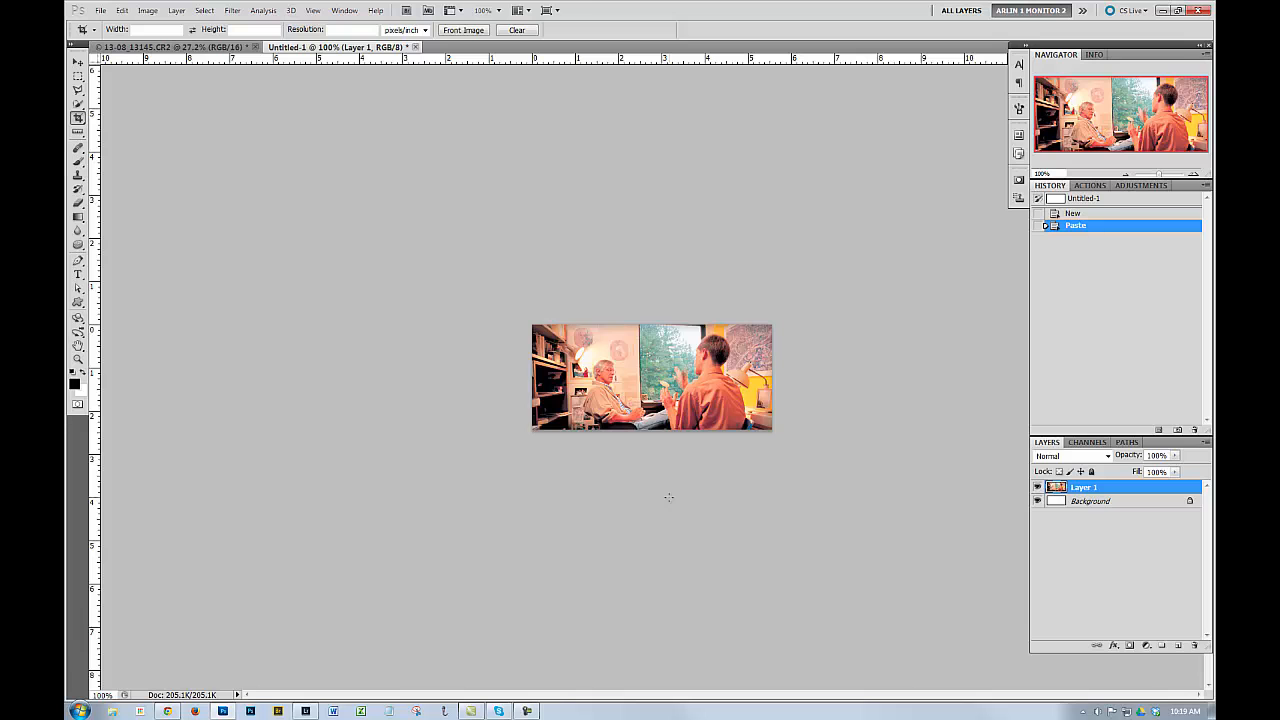
# Step: Check the pasted photo's pixel dimensions and resolution in Image Size, then switch to the college page in Chrome for comparison
pyautogui.click(151, 13)
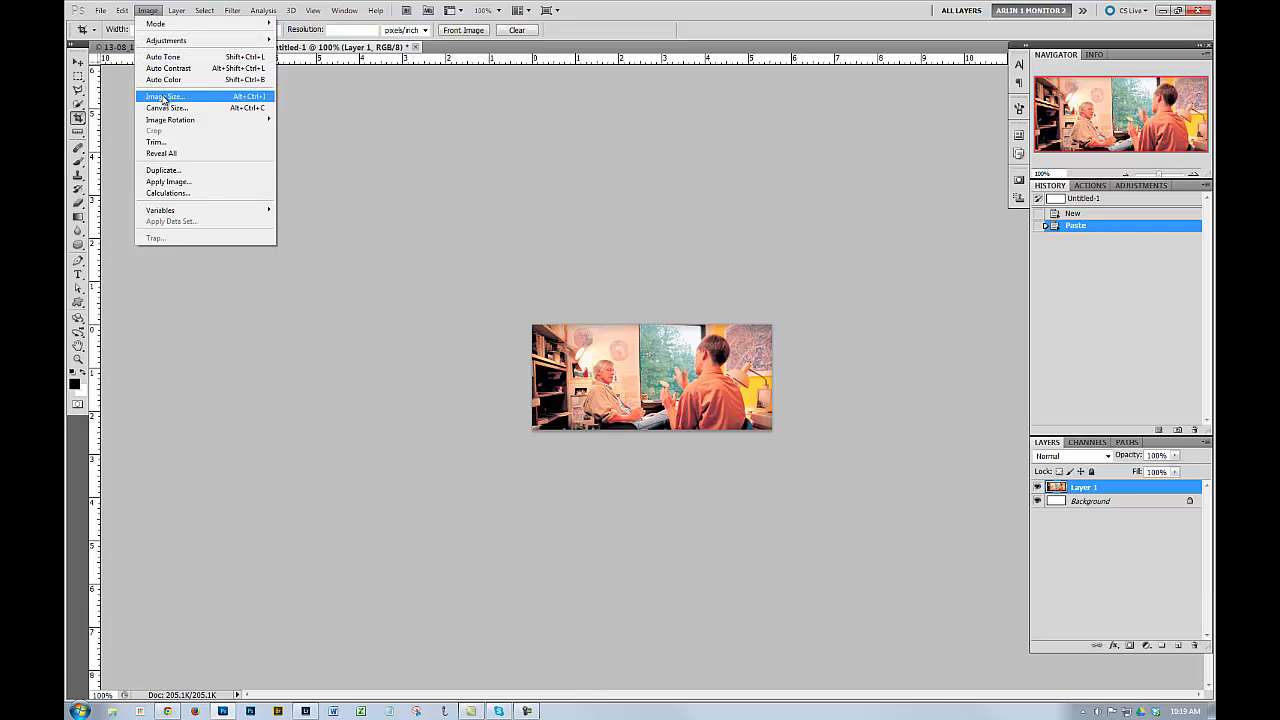
pyautogui.click(163, 97)
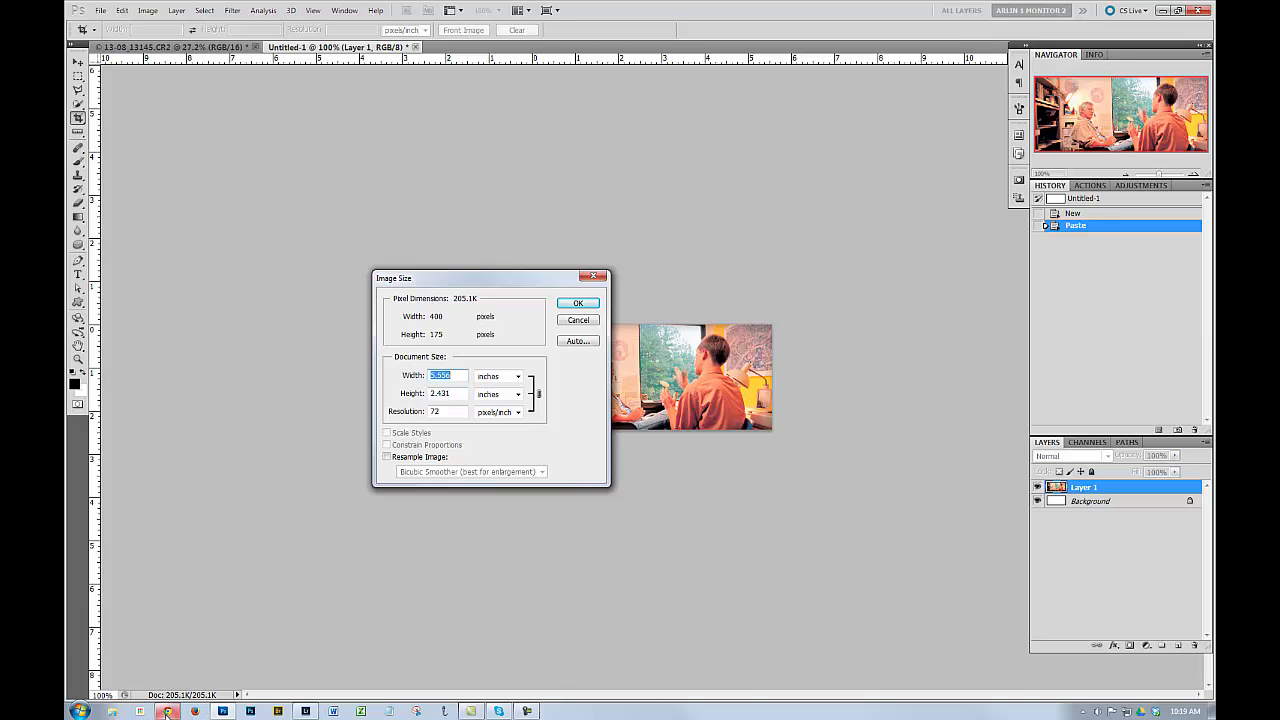
pyautogui.click(190, 690)
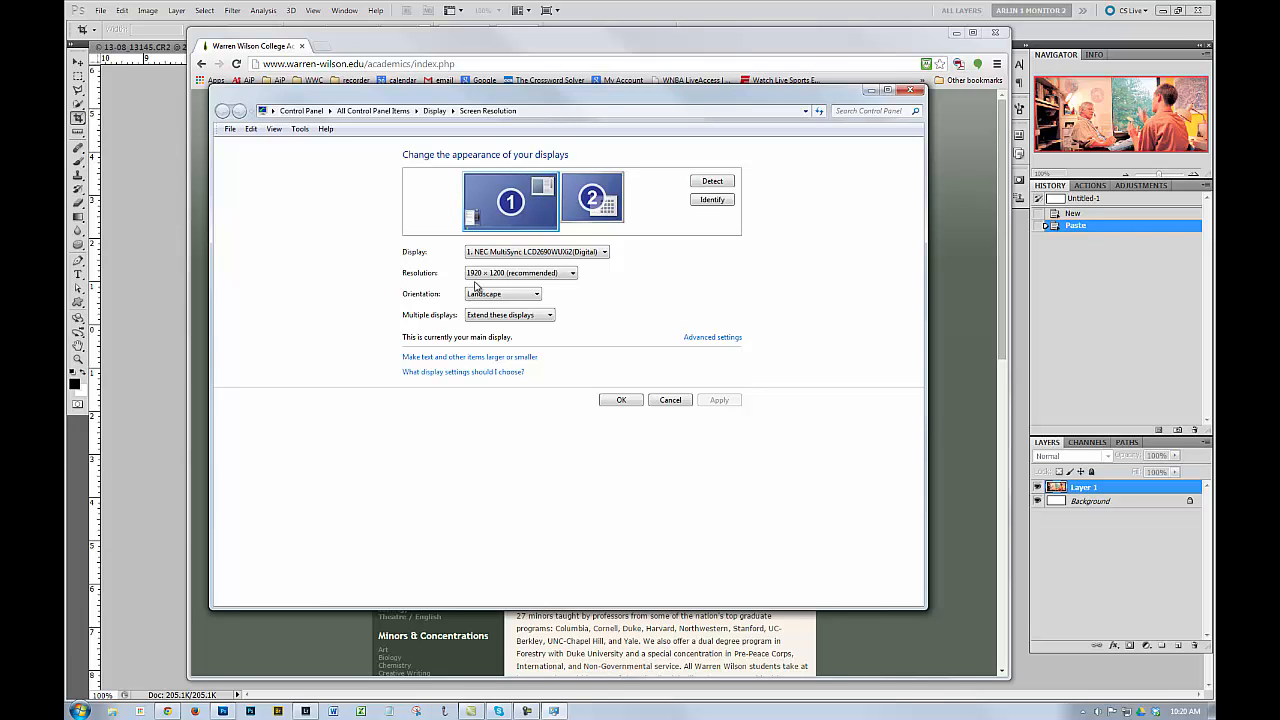
# Step: Divide the 1920-pixel screen width by 22 in Calculator to work out the monitor's pixels per inch, then close it
pyautogui.click(80, 710)
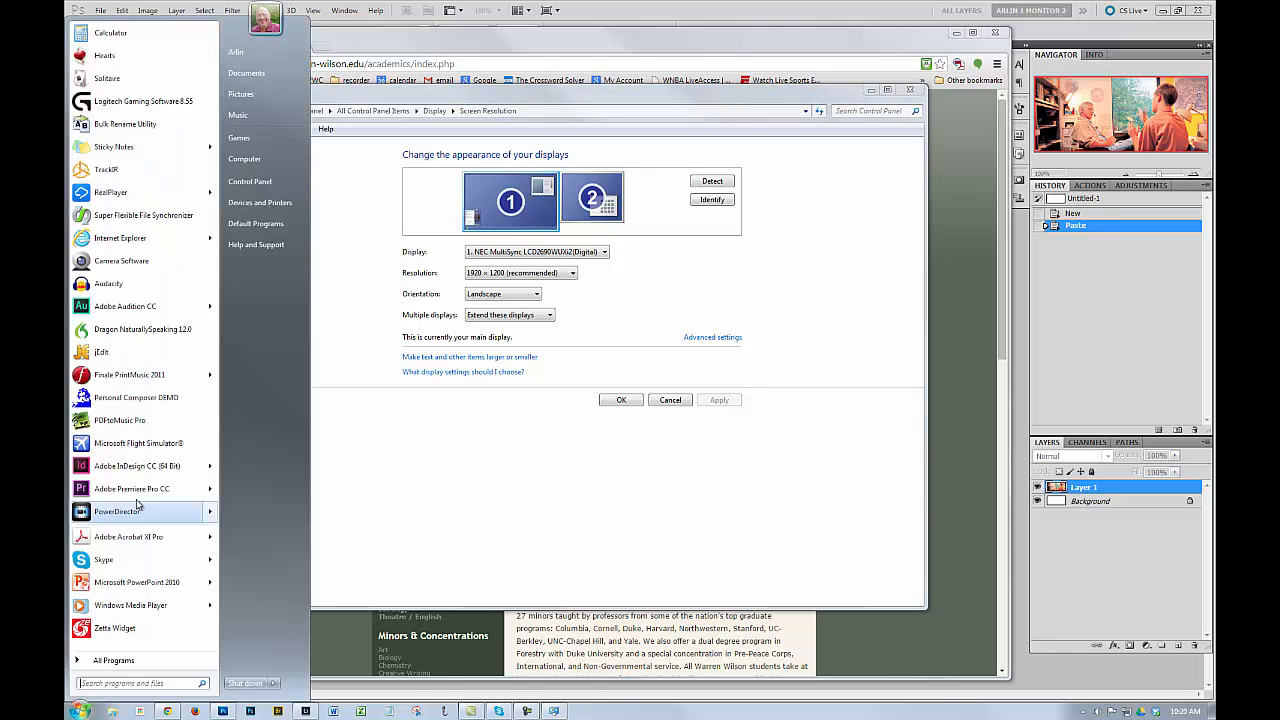
pyautogui.click(112, 34)
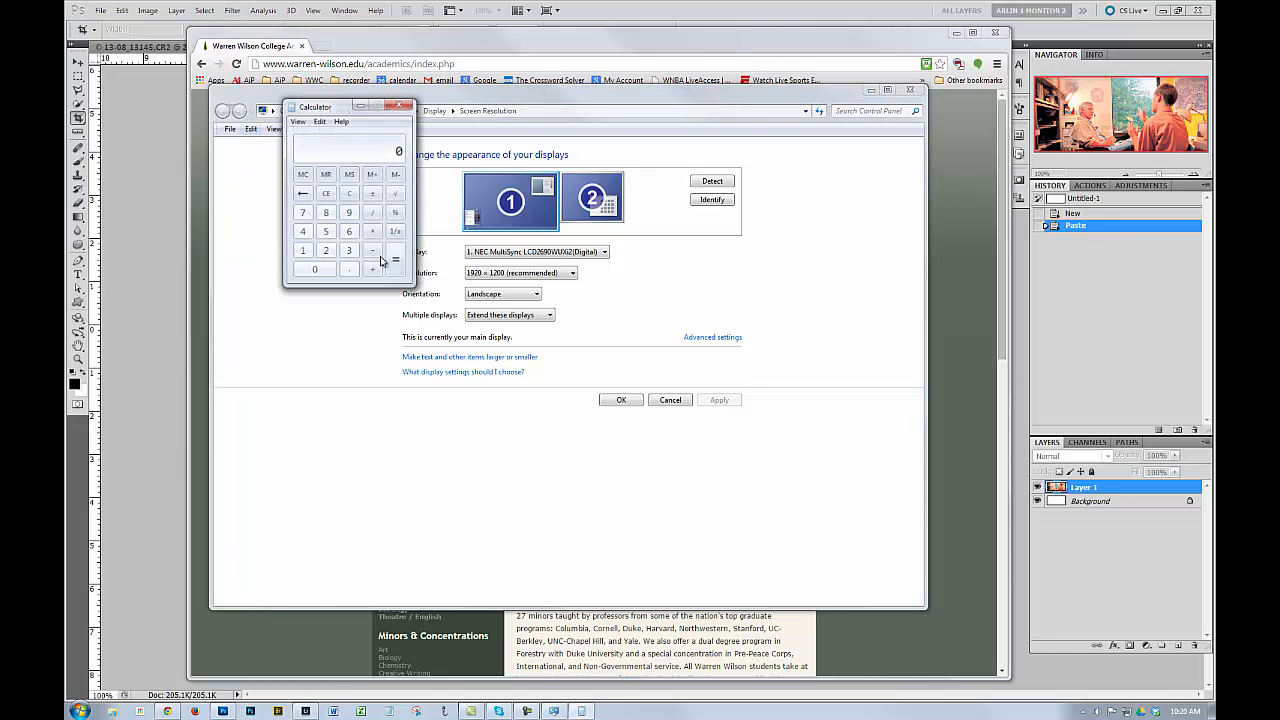
pyautogui.click(303, 250)
pyautogui.click(348, 213)
pyautogui.click(325, 251)
pyautogui.click(318, 270)
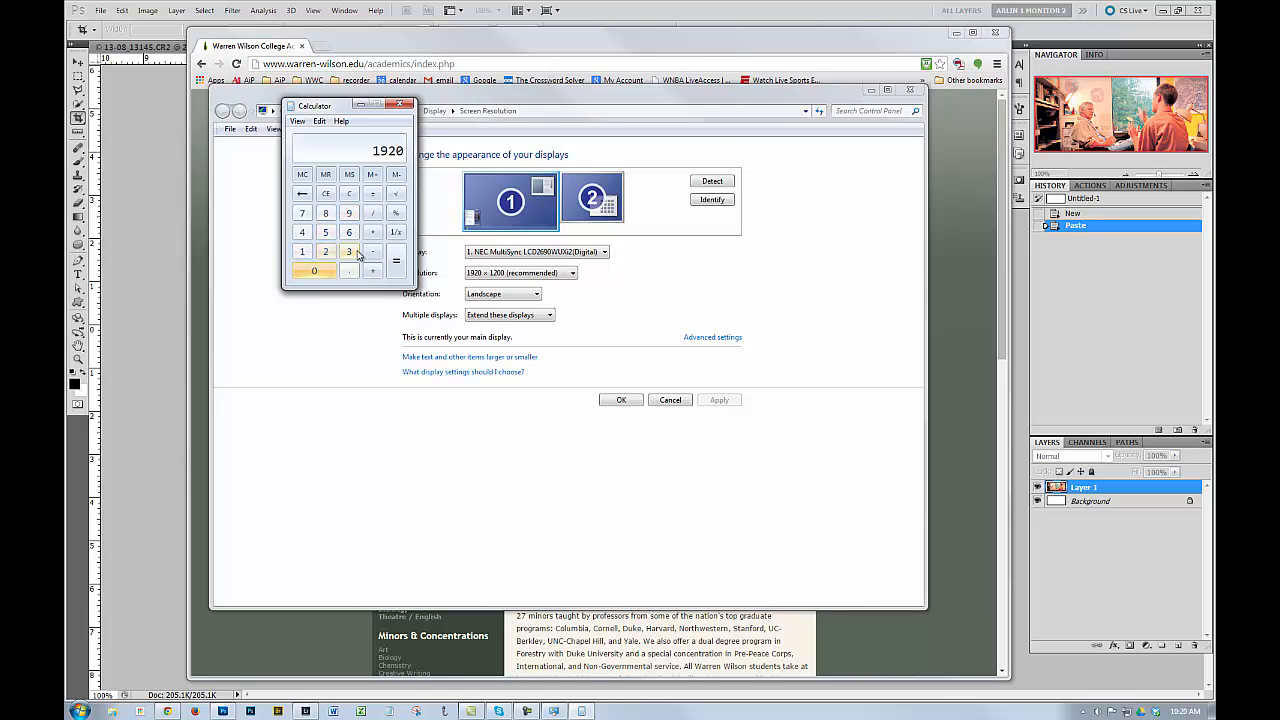
pyautogui.click(371, 215)
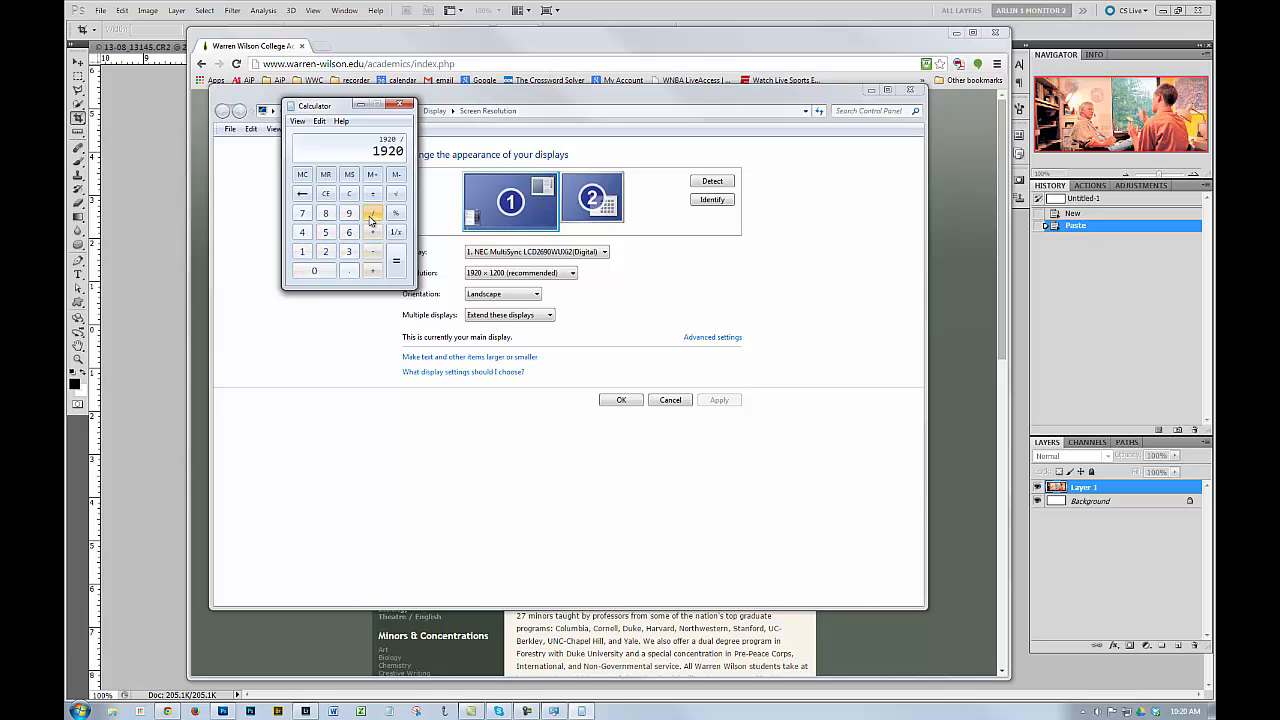
pyautogui.click(325, 251)
pyautogui.click(325, 251)
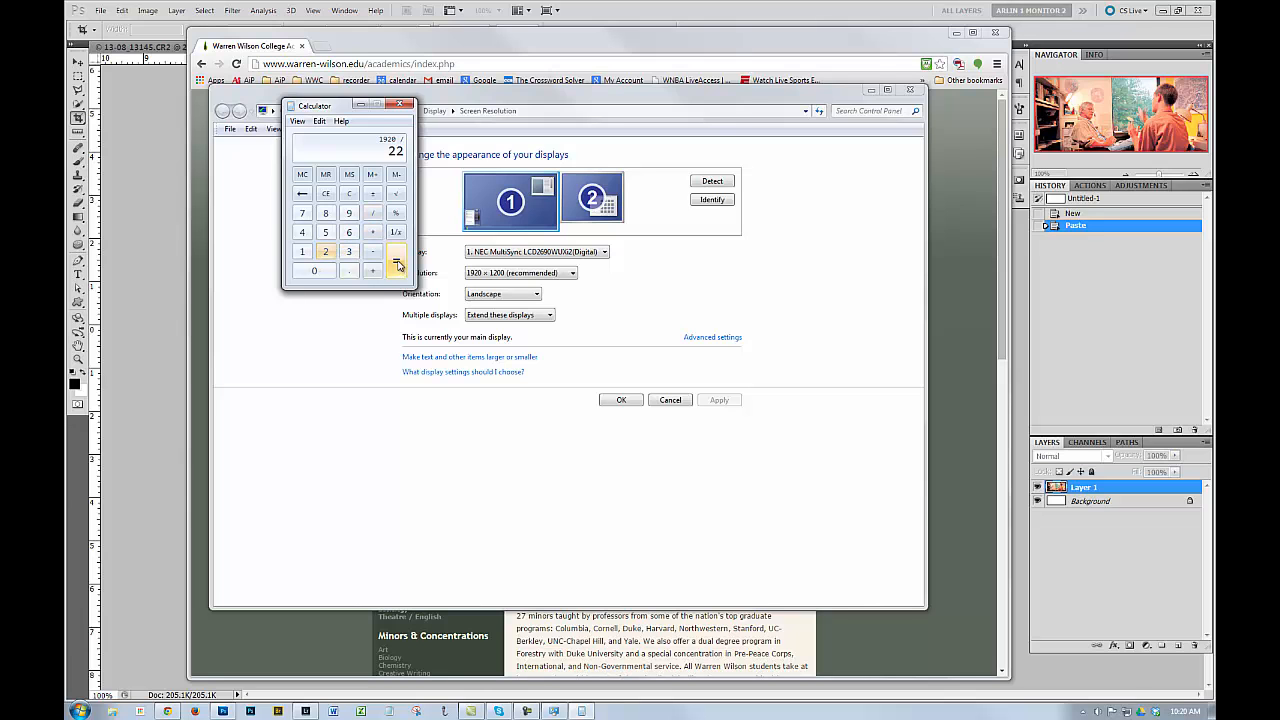
pyautogui.click(397, 264)
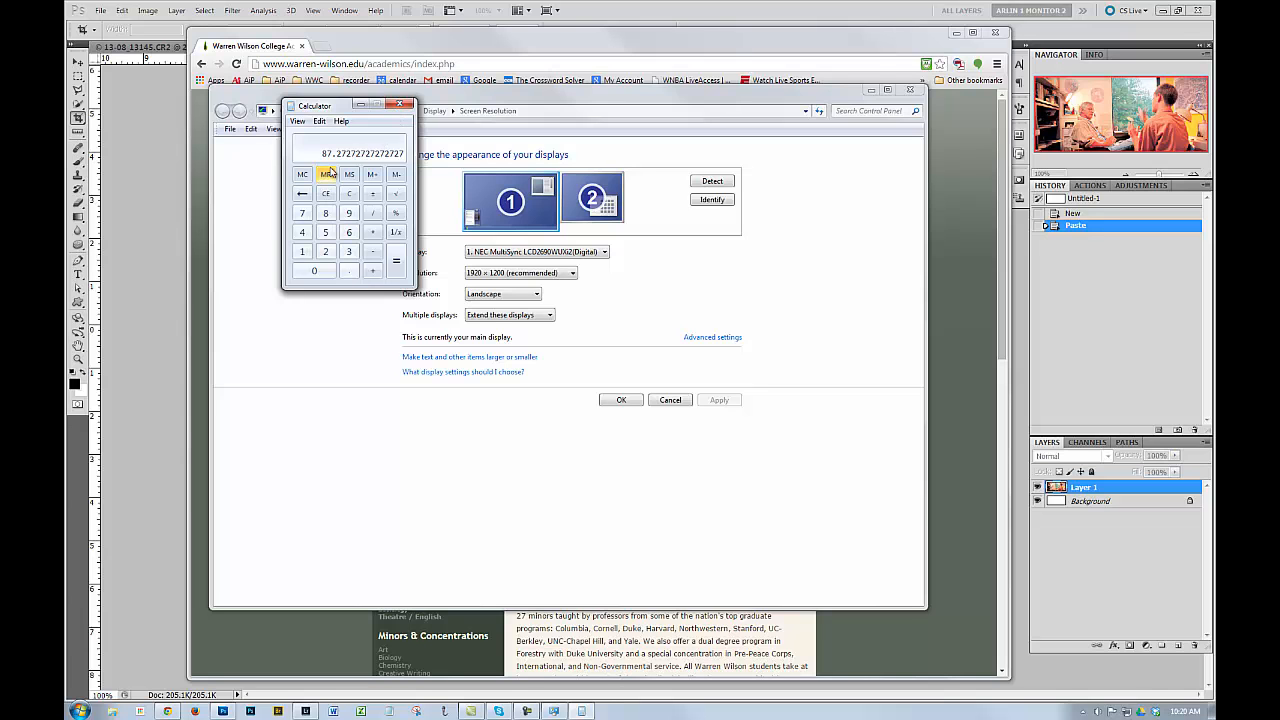
pyautogui.click(403, 104)
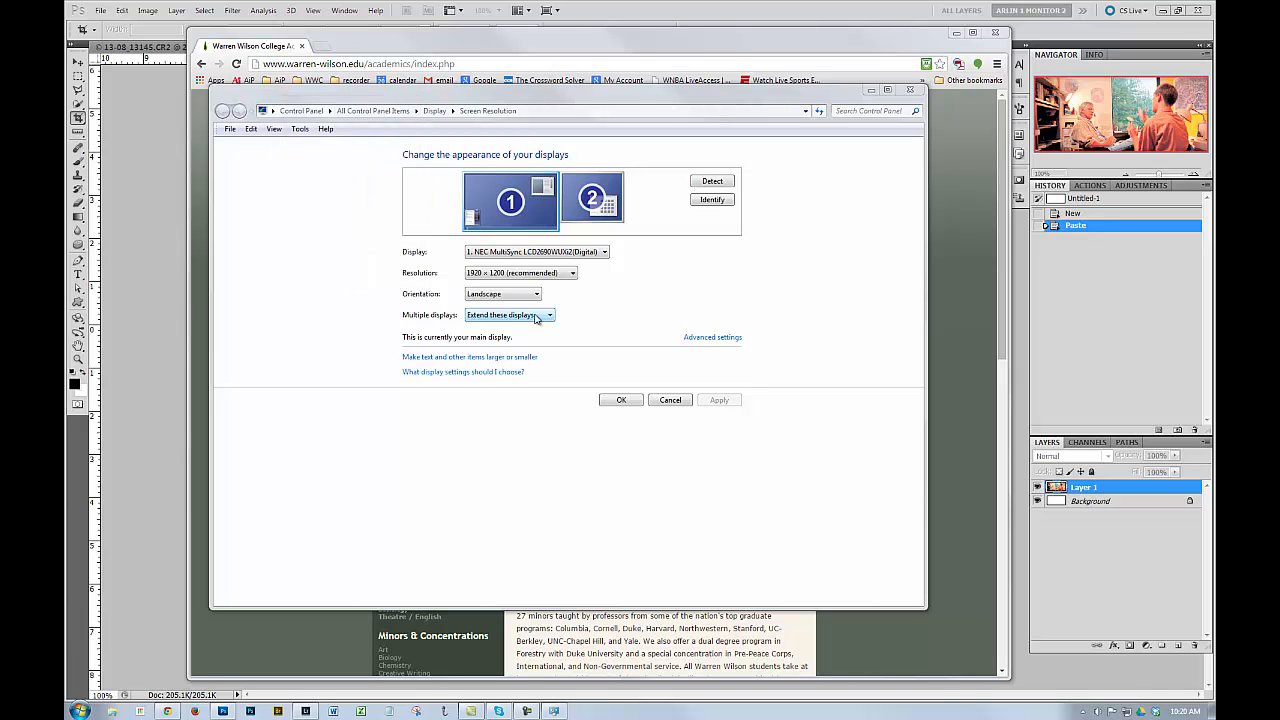
# Step: Close the screen resolution settings and return to the pasted photo in Photoshop, leaving Image Size without changes
pyautogui.click(909, 89)
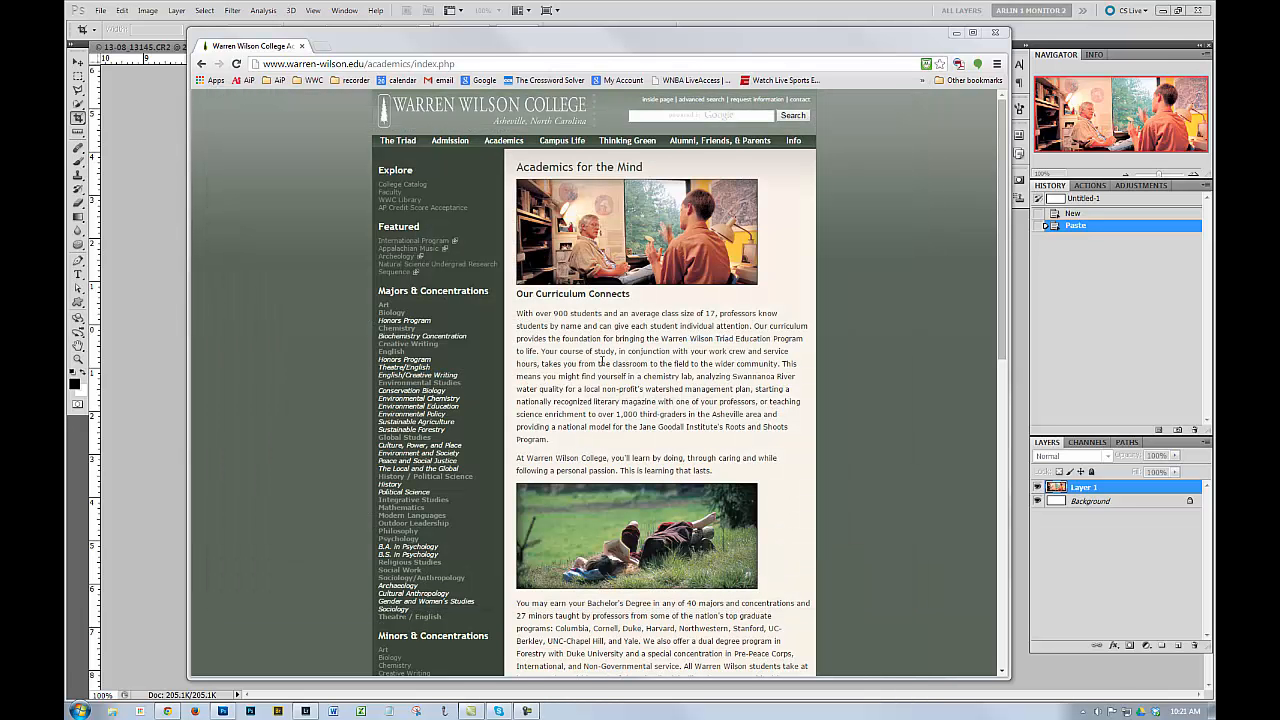
pyautogui.click(955, 32)
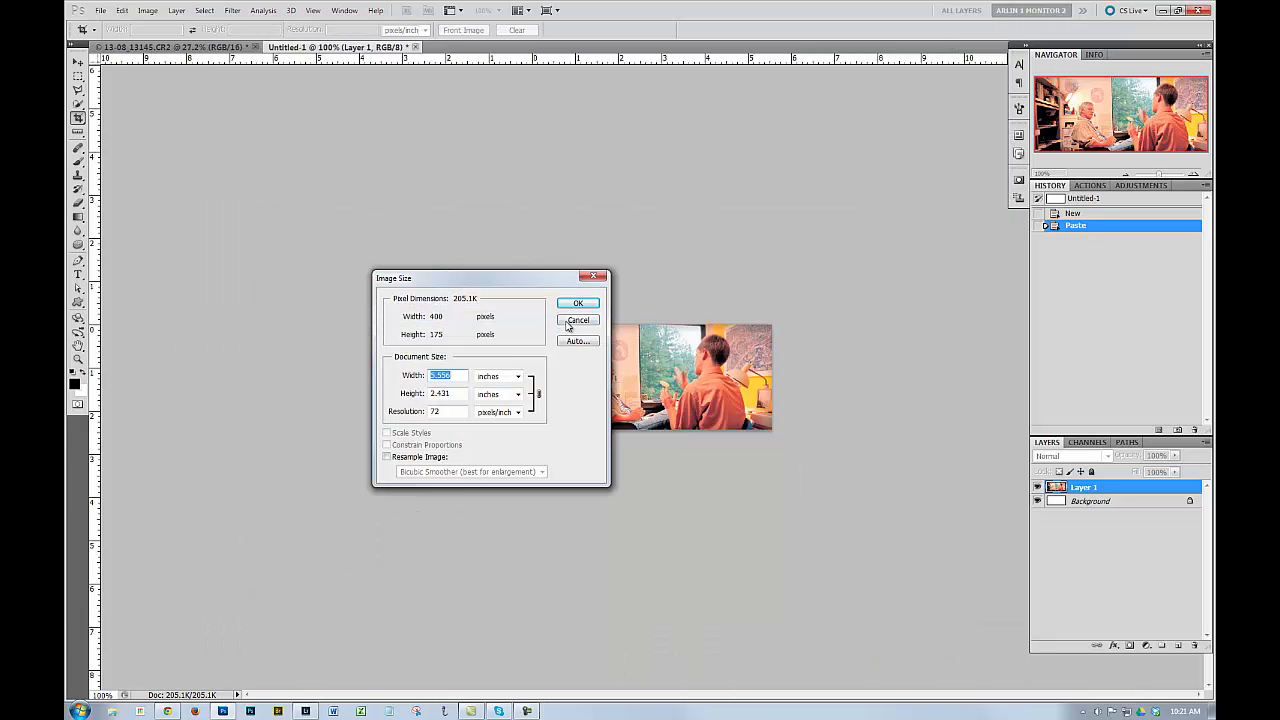
pyautogui.click(578, 320)
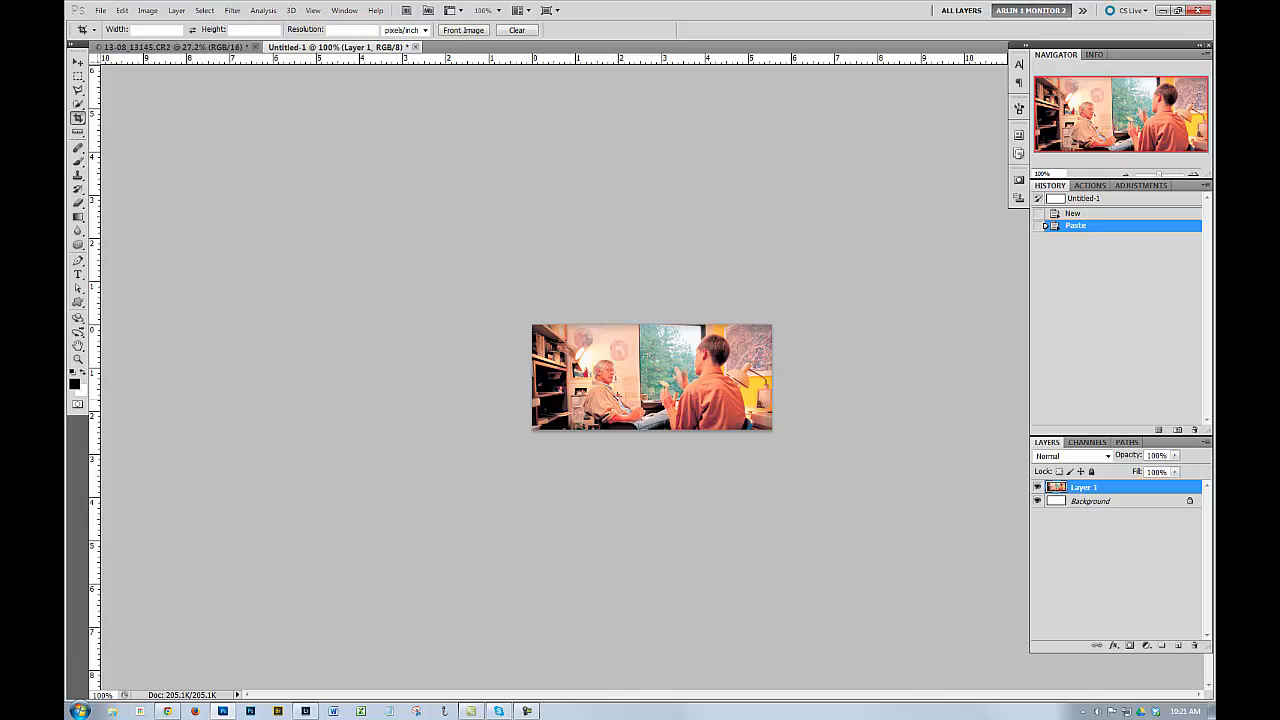
# Step: Examine the seated man's face in the pasted photo closely for visible pixels, then view the whole picture again
pyautogui.click(78, 359)
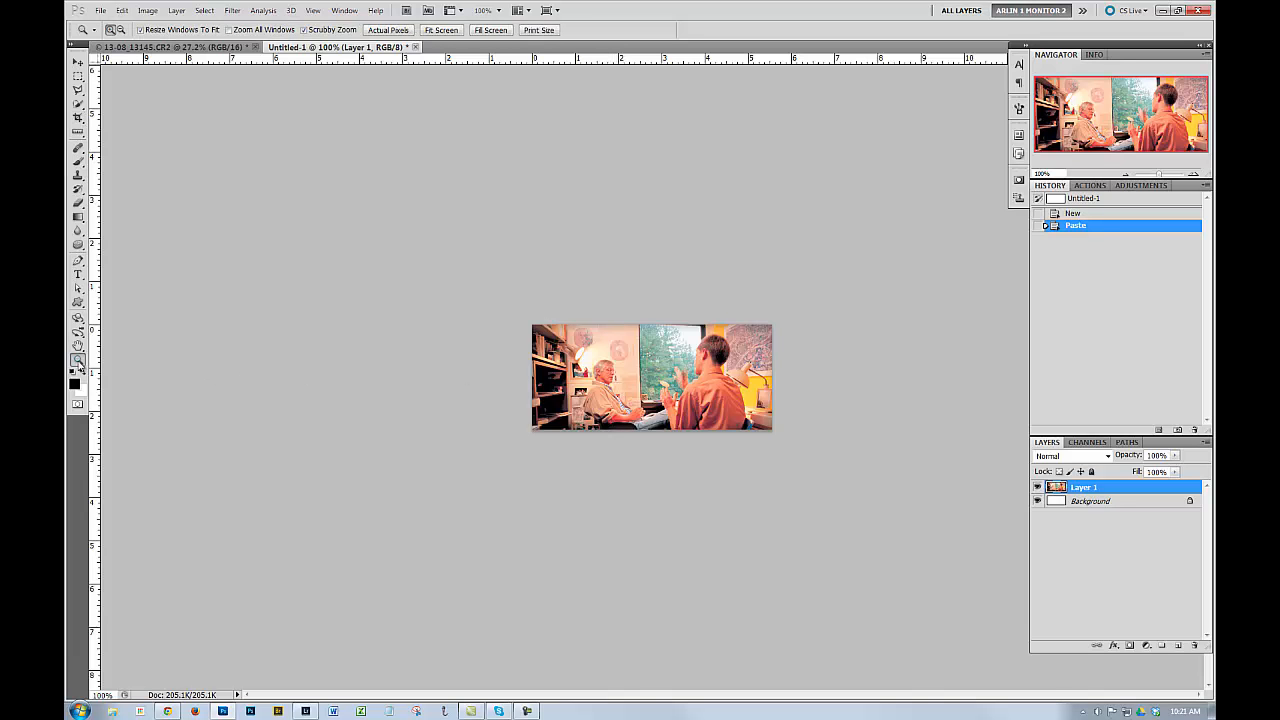
pyautogui.click(590, 363)
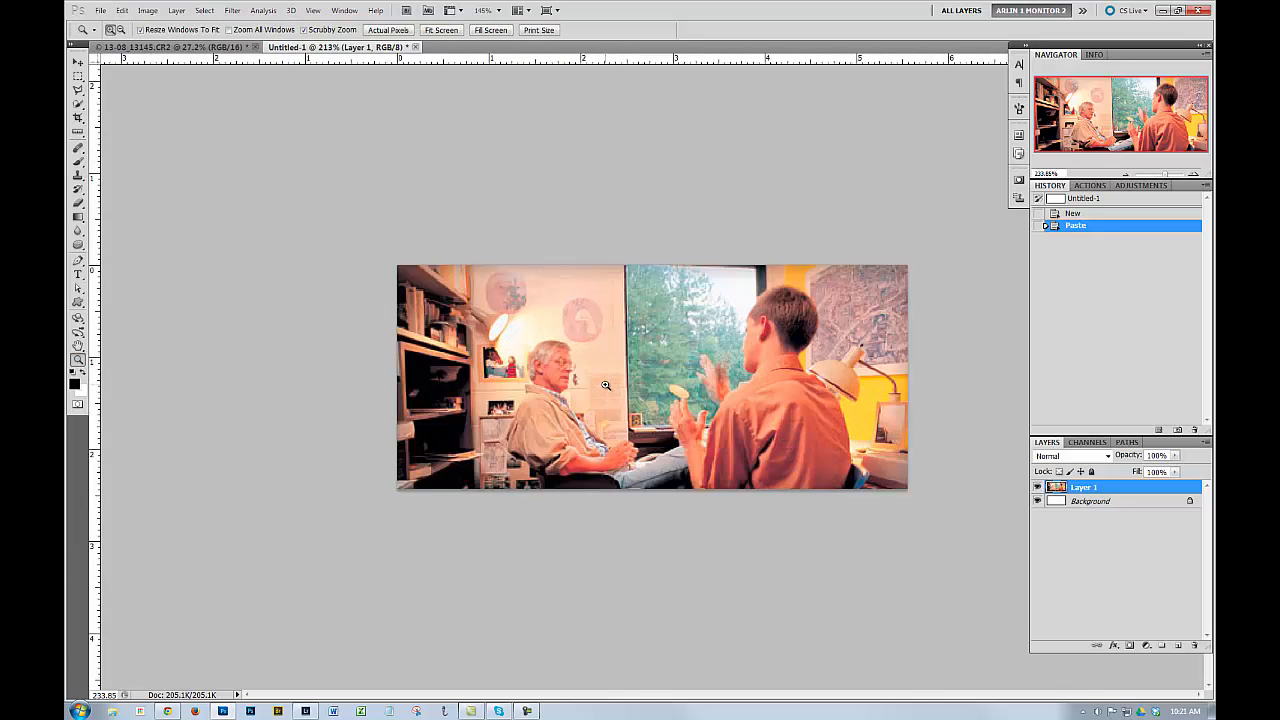
pyautogui.moveTo(484, 395); pyautogui.dragTo(465, 396)
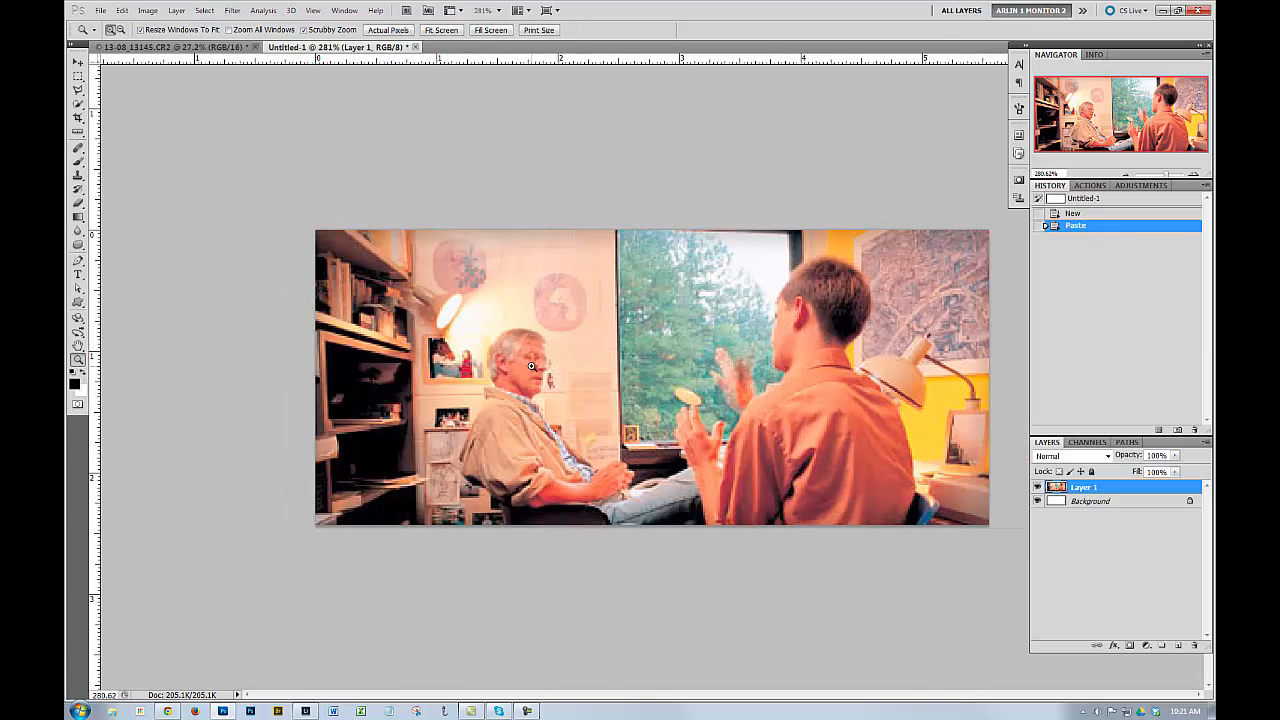
pyautogui.click(537, 368)
pyautogui.click(451, 367)
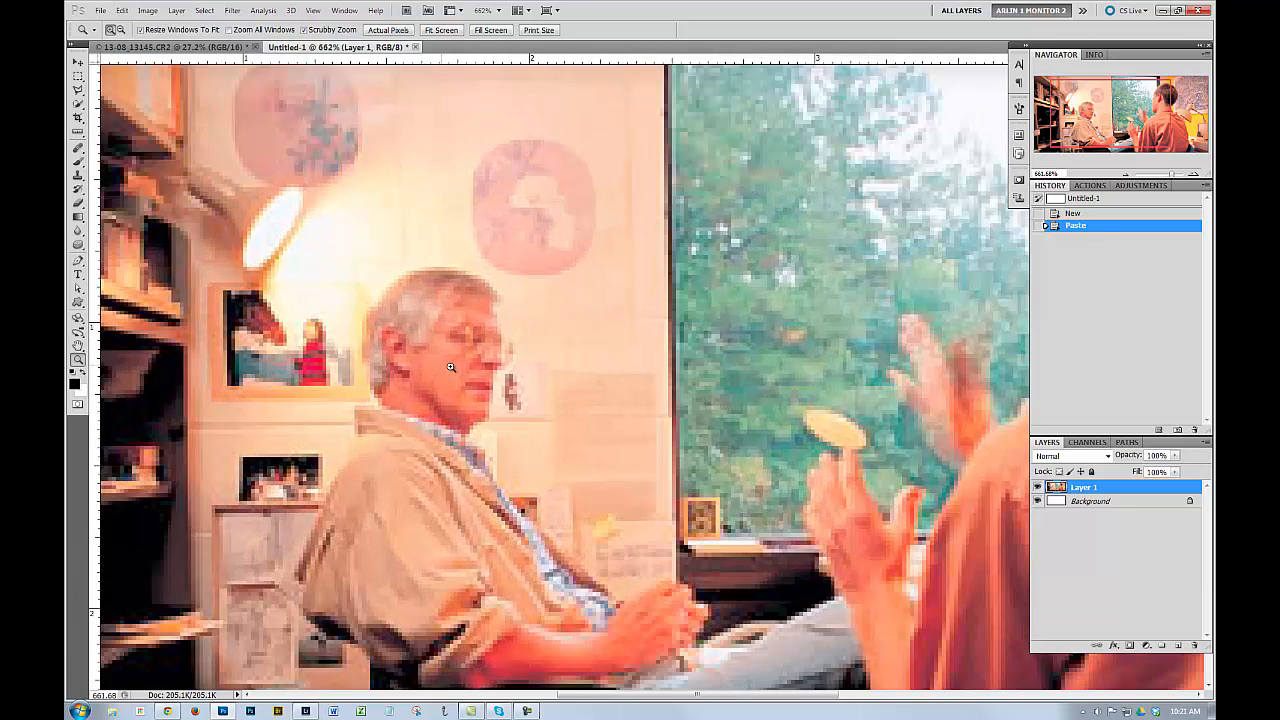
pyautogui.click(468, 346)
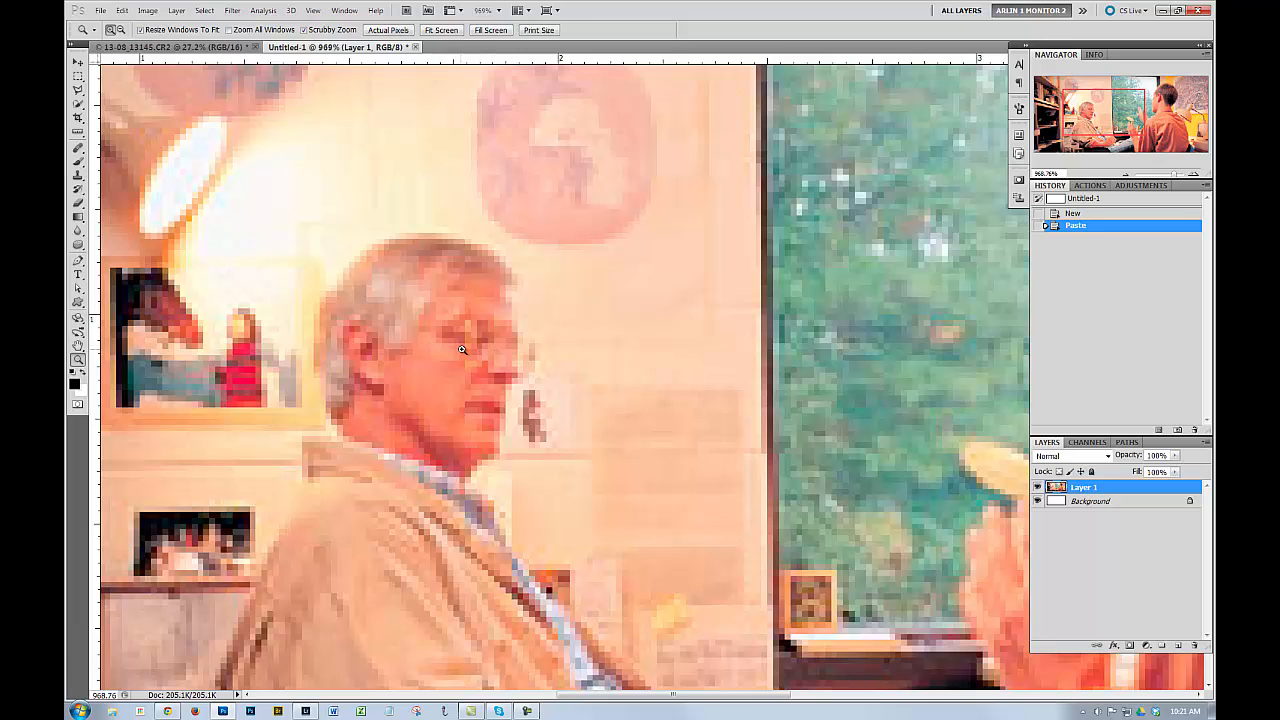
pyautogui.keyDown('alt'); pyautogui.click(477, 354); pyautogui.keyUp('alt')
pyautogui.keyDown('alt'); pyautogui.click(477, 354); pyautogui.keyUp('alt')
pyautogui.keyDown('alt'); pyautogui.click(477, 354); pyautogui.keyUp('alt')
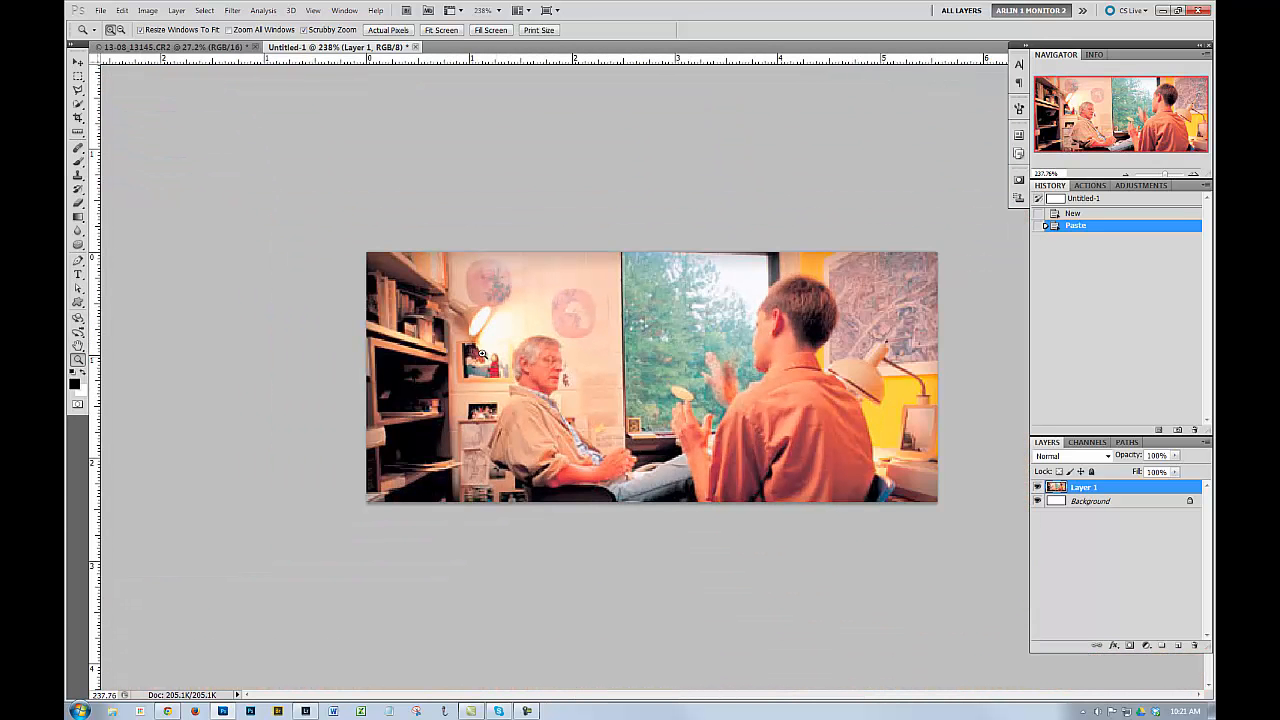
# Step: Resample the pasted photo to a resolution of 300 pixels/inch with Bicubic Smoother in Image Size
pyautogui.click(147, 10)
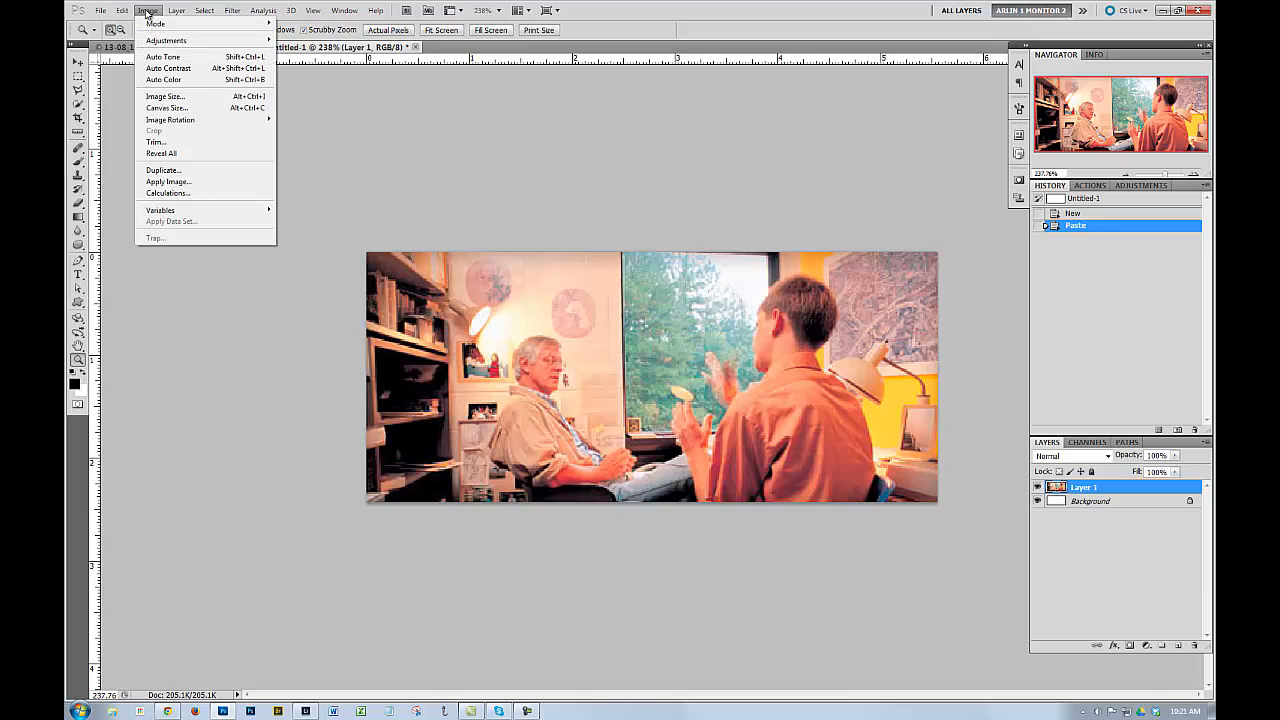
pyautogui.click(160, 97)
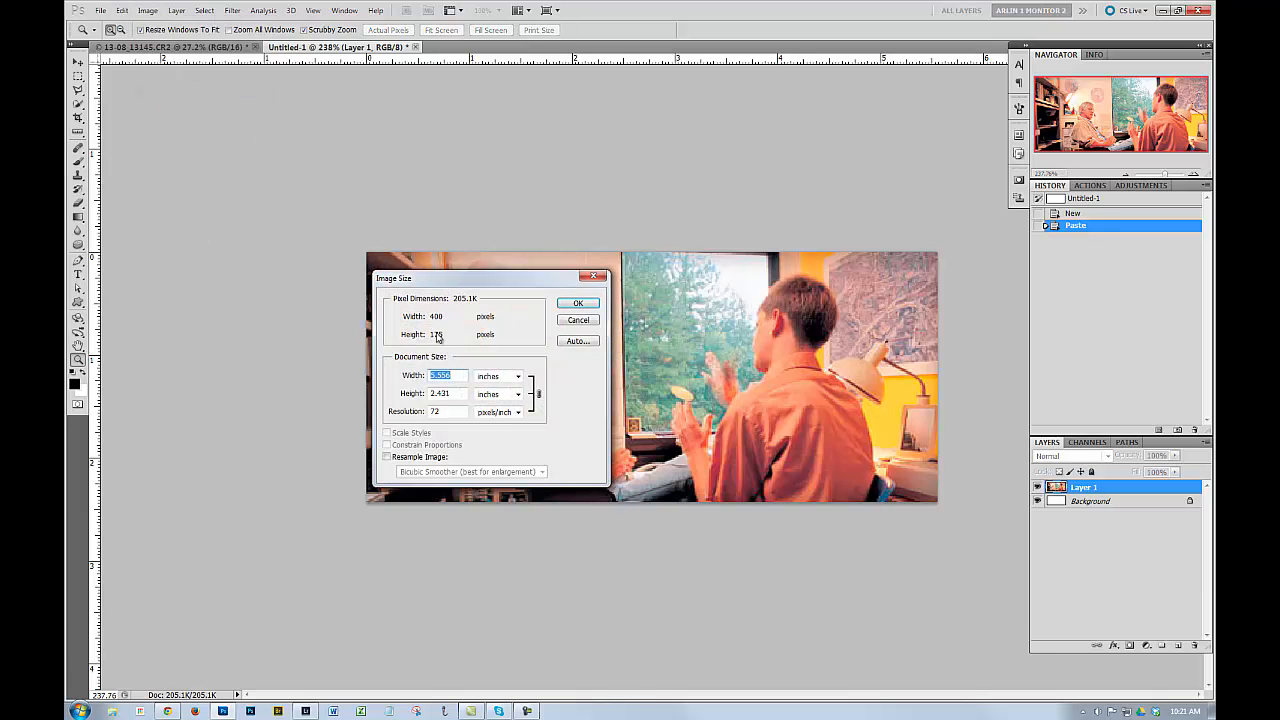
pyautogui.click(388, 457)
pyautogui.doubleClick(438, 411)
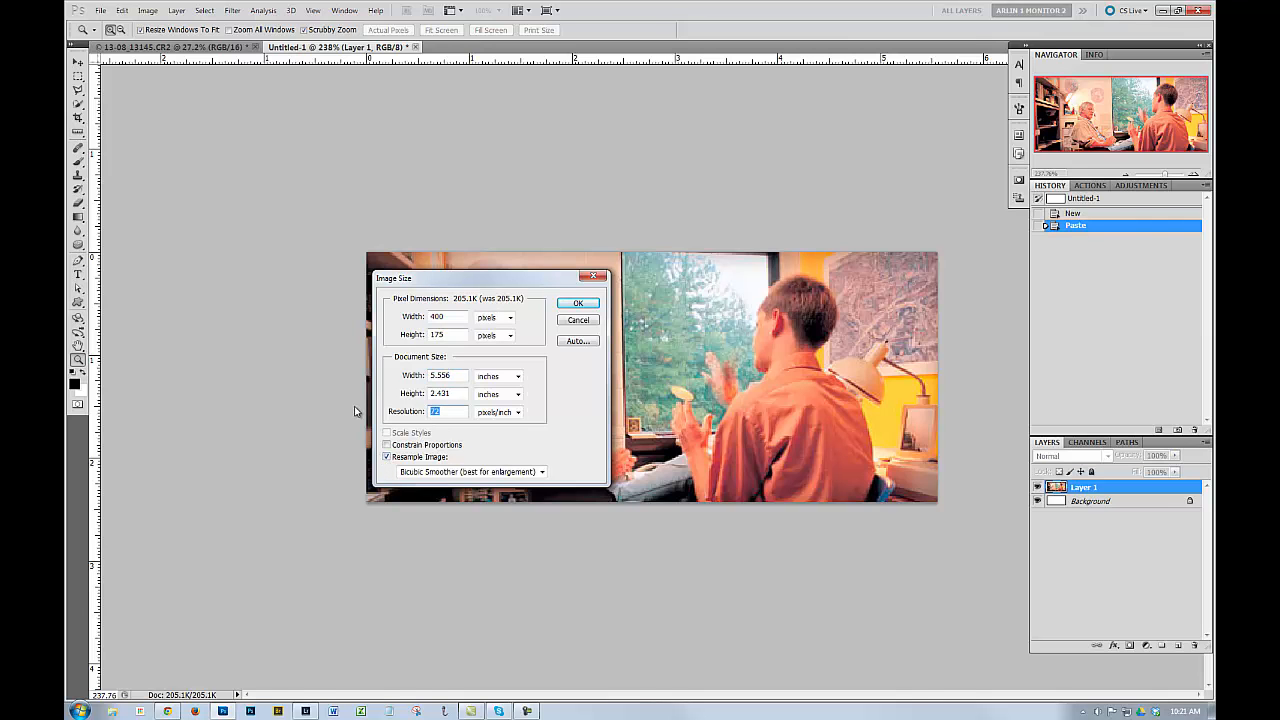
pyautogui.write('300')
pyautogui.click(574, 304)
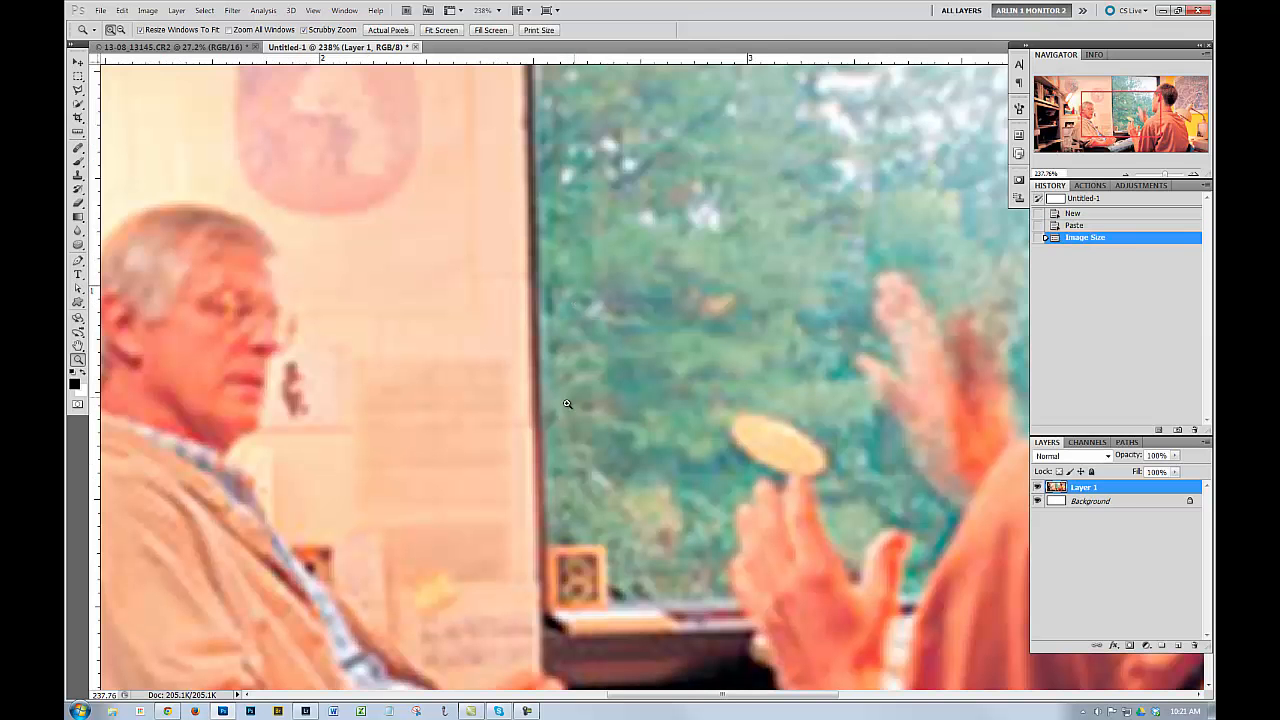
# Step: Inspect the resampled photo's sharpness on the seated man's face and compare it with the view of the whole picture
pyautogui.keyDown('alt'); pyautogui.click(342, 363); pyautogui.keyUp('alt')
pyautogui.moveTo(344, 363); pyautogui.dragTo(306, 368)
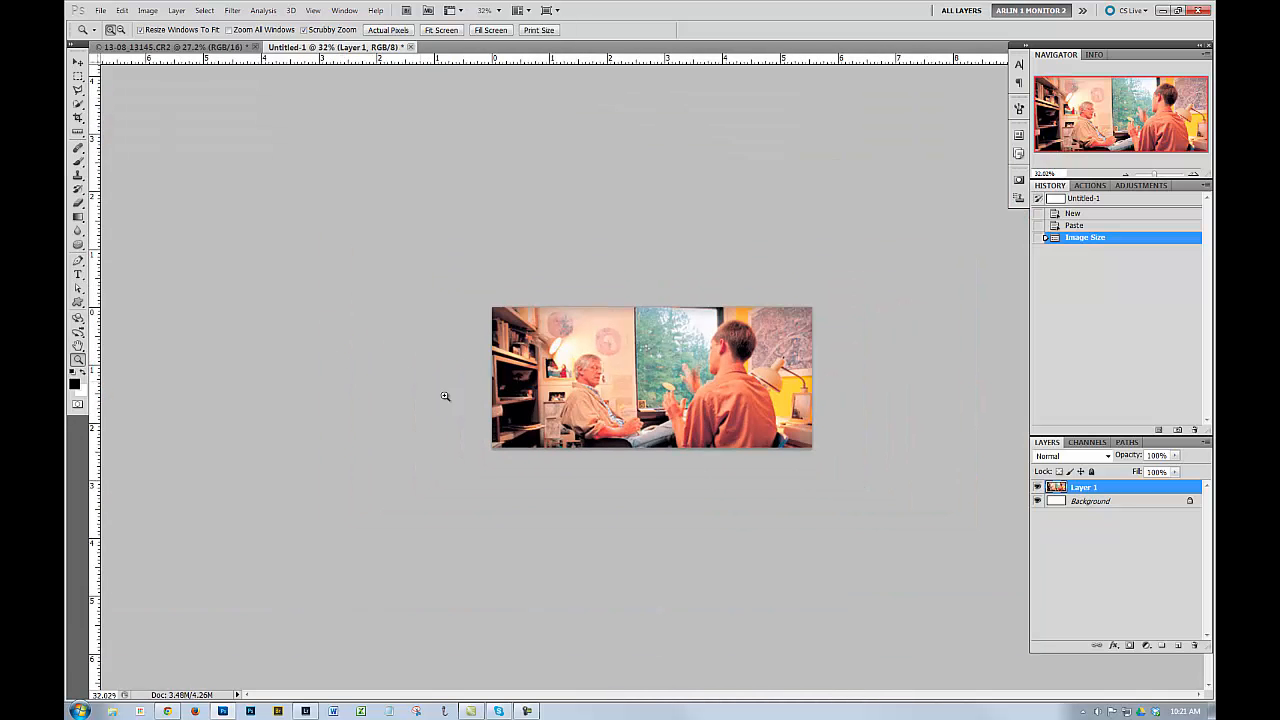
pyautogui.moveTo(492, 388); pyautogui.dragTo(518, 345)
pyautogui.scroll(2, 520, 346)
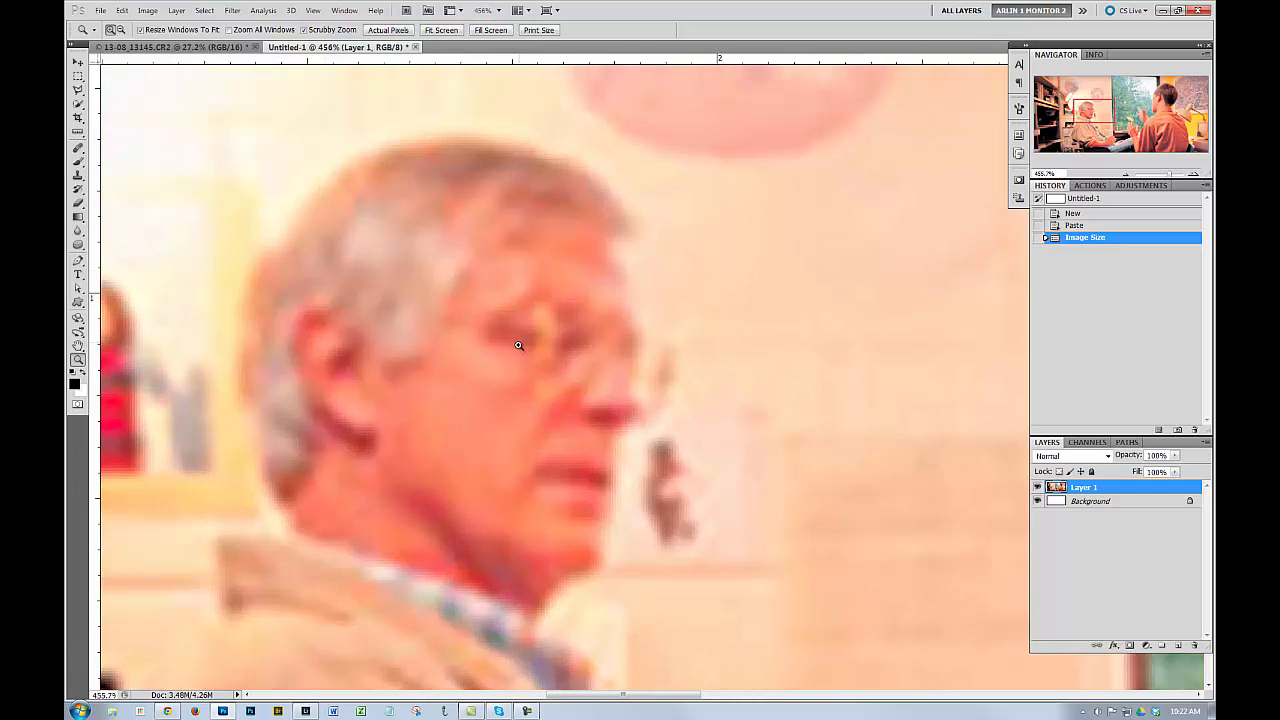
pyautogui.scroll(-1, 566, 416)
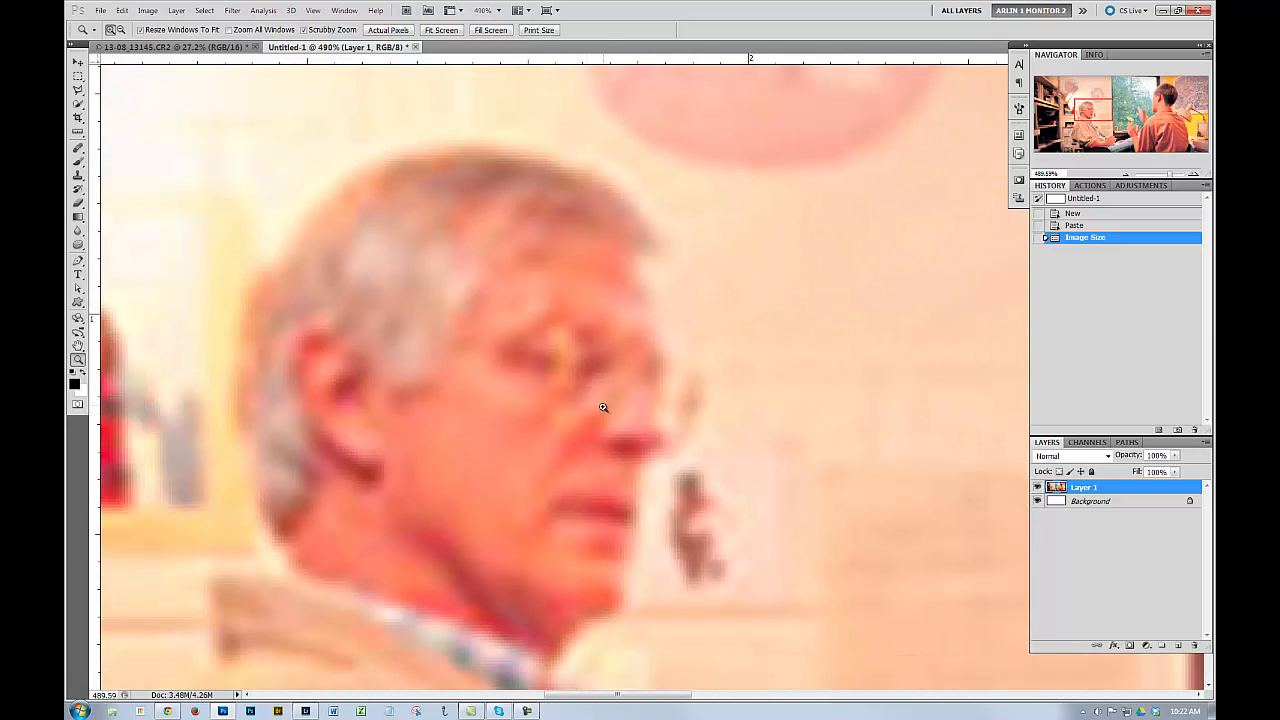
pyautogui.scroll(-1, 589, 392)
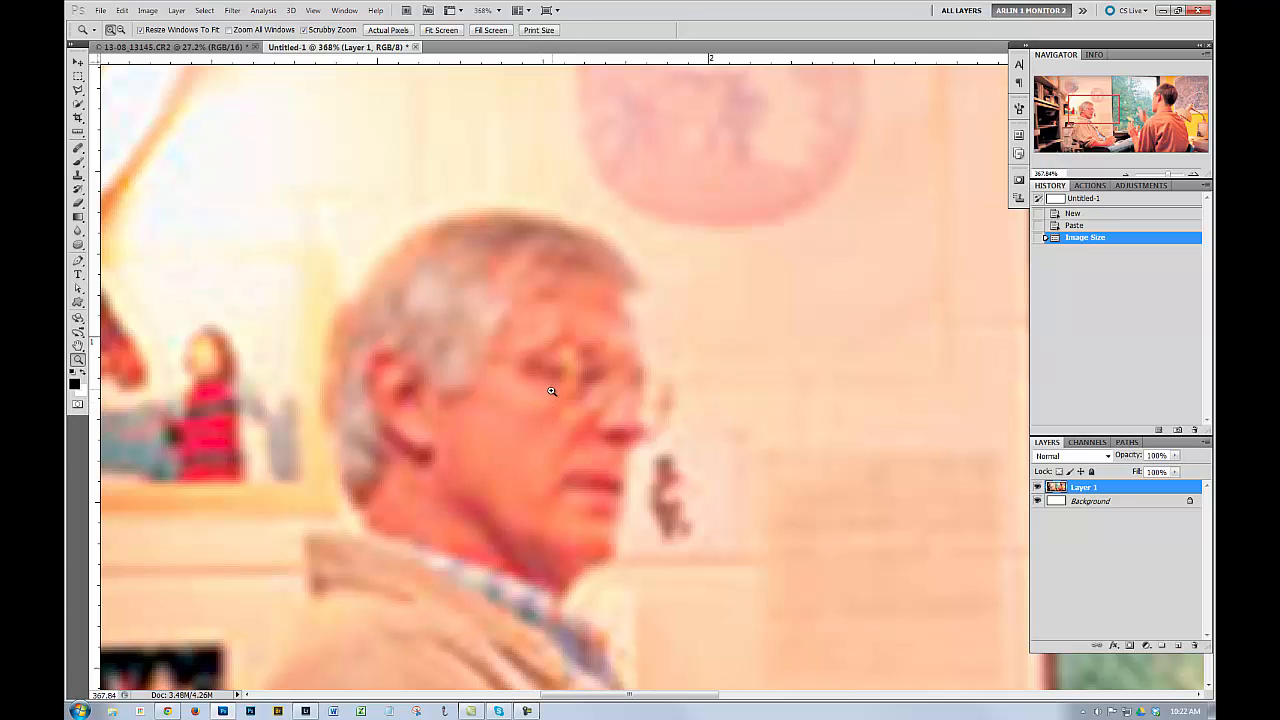
pyautogui.scroll(-6, 556, 387)
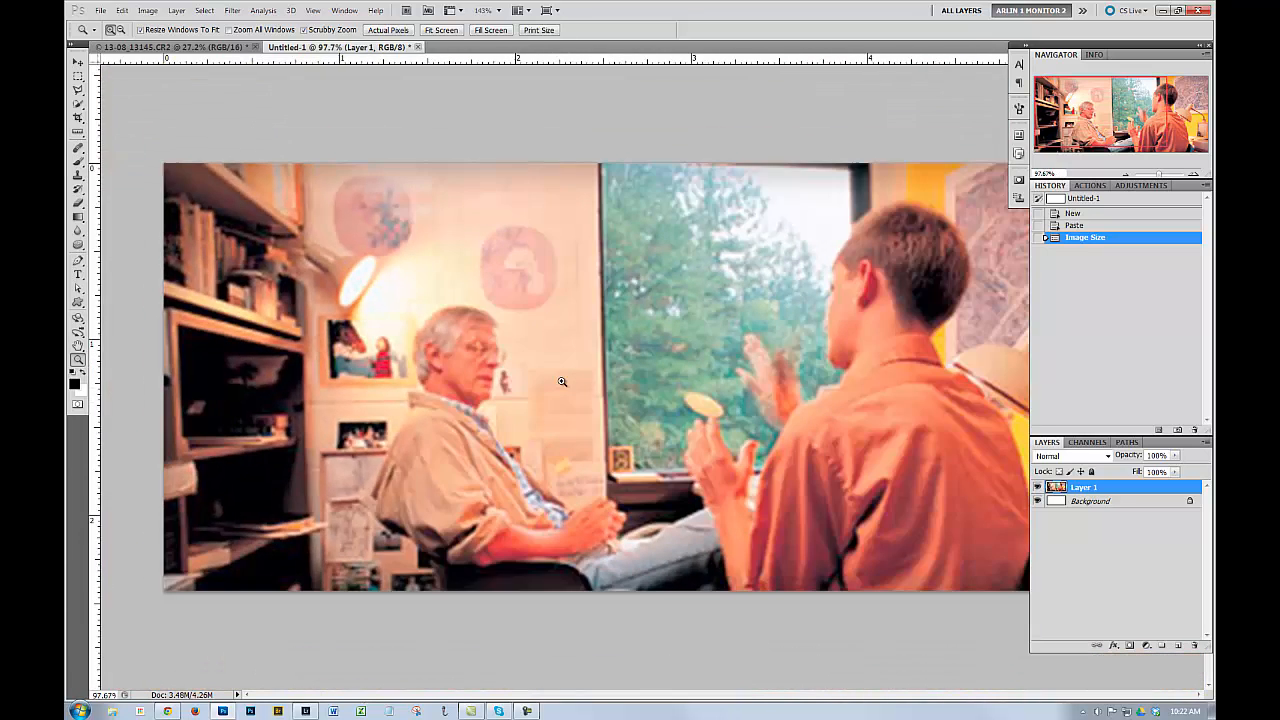
pyautogui.scroll(-1, 562, 381)
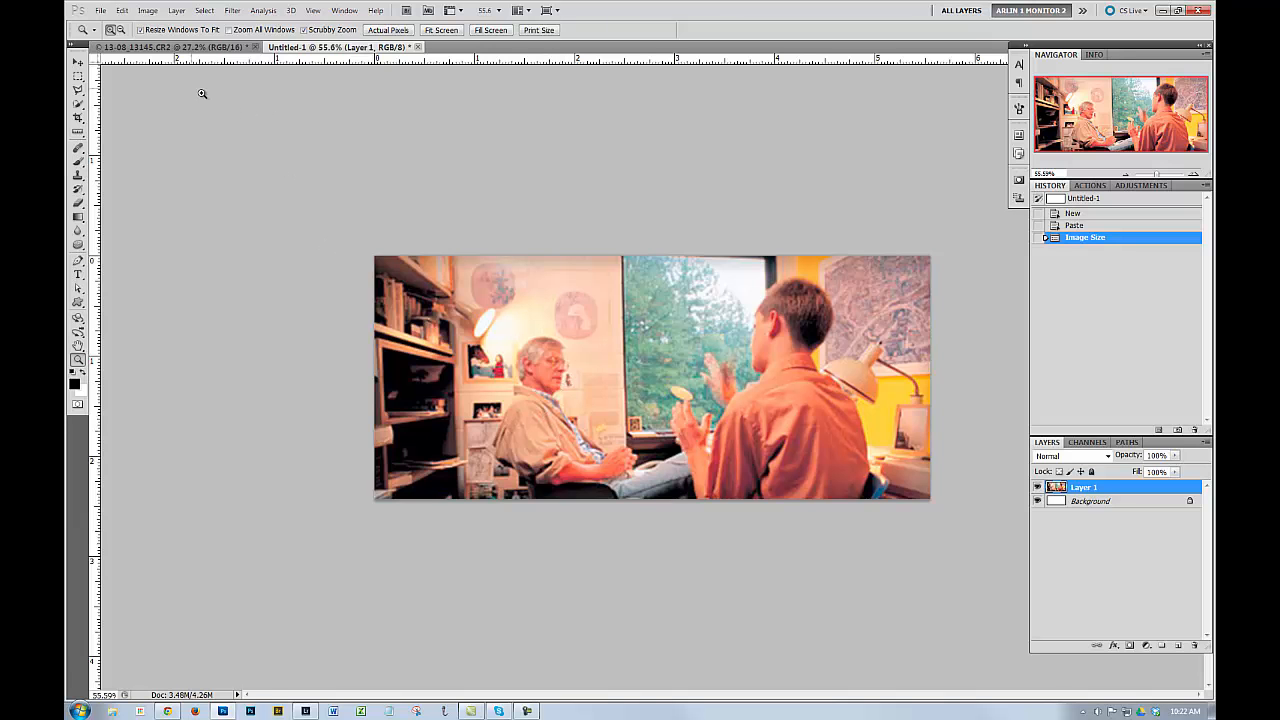
# Step: Undo the Image Size resampling on the pasted photo and view the restored picture enlarged
pyautogui.click(122, 10)
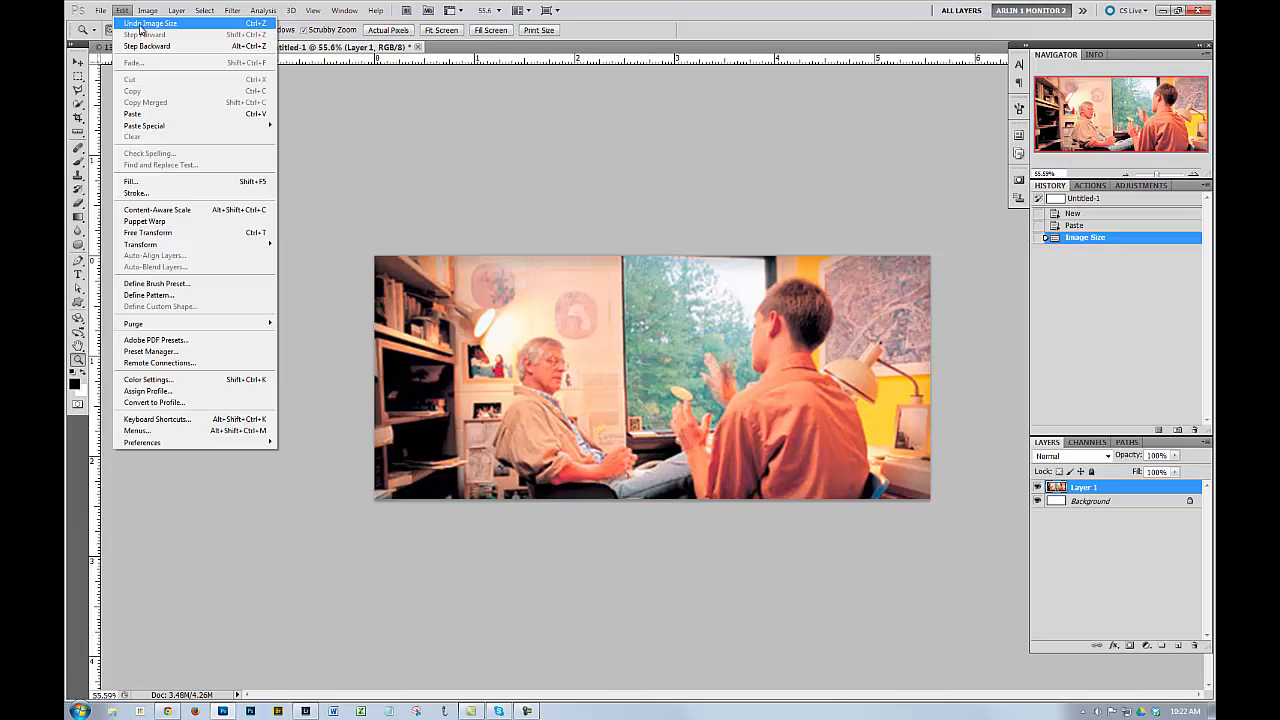
pyautogui.click(141, 23)
pyautogui.scroll(3, 686, 480)
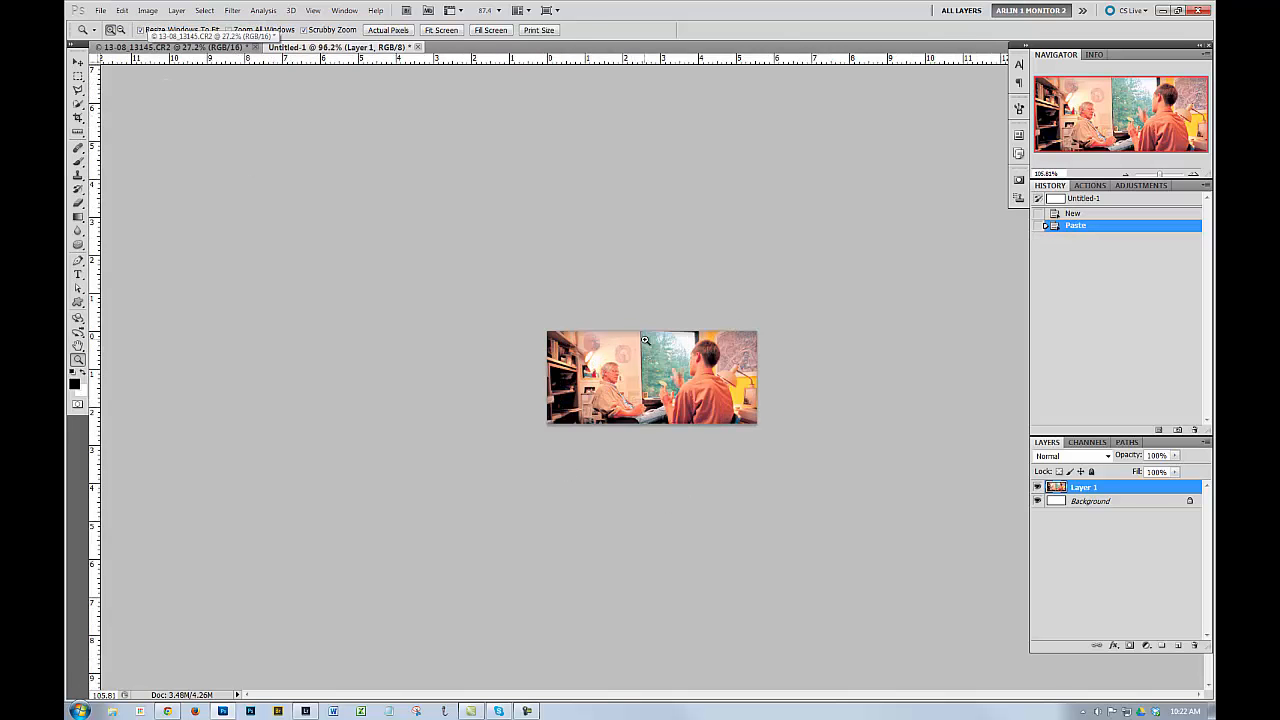
pyautogui.scroll(3, 646, 350)
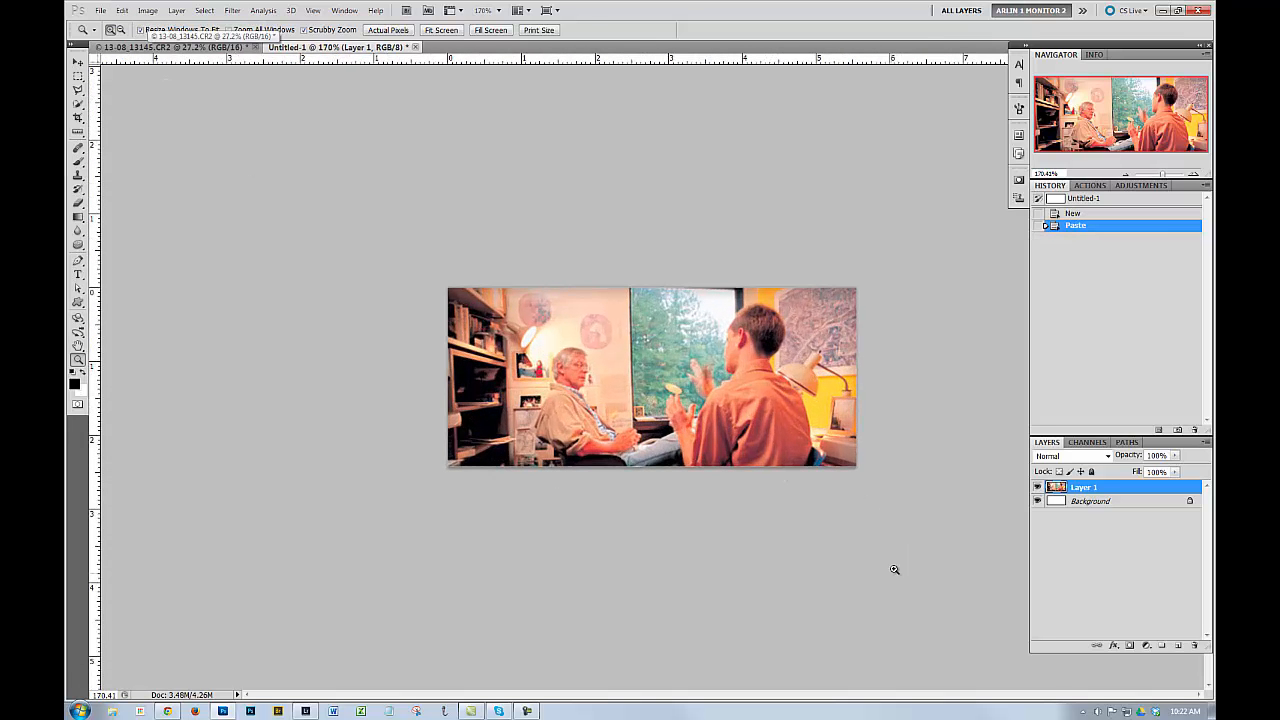
# Step: Look at the source photo on the college web page in the browser, then check the pasted copy's pixel dimensions in Photoshop's Image Size
pyautogui.click(167, 711)
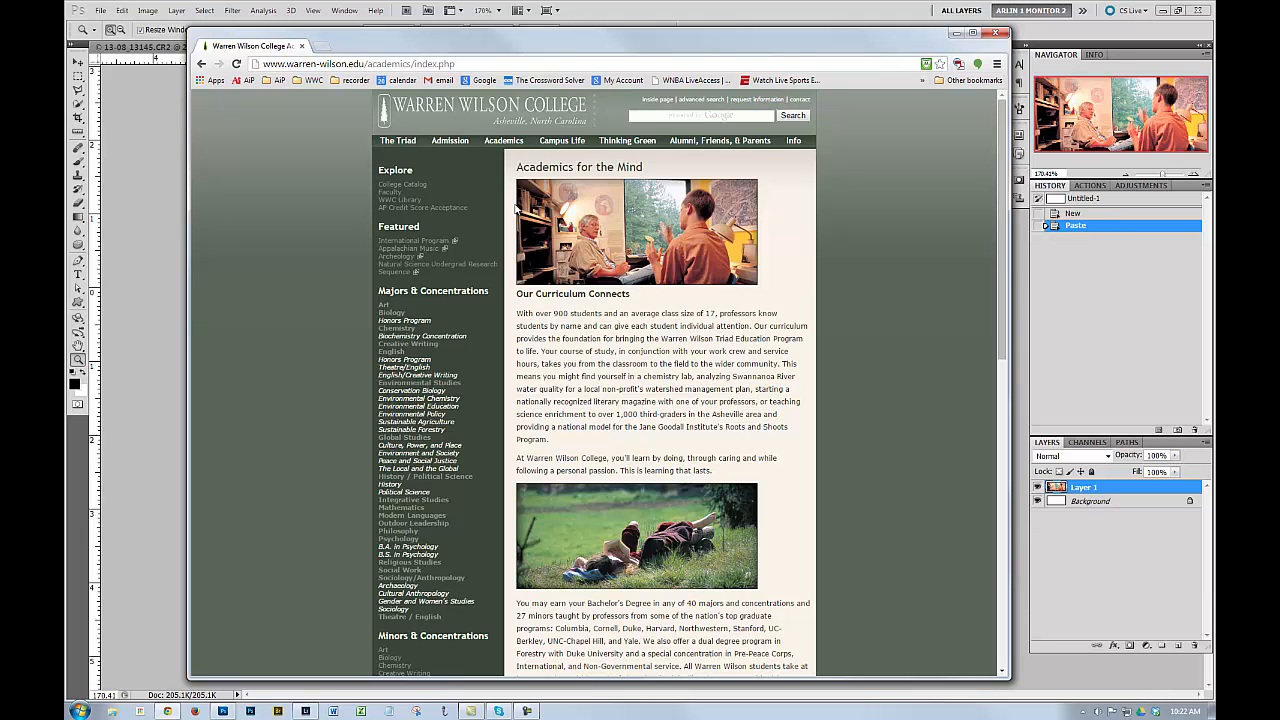
pyautogui.click(820, 15)
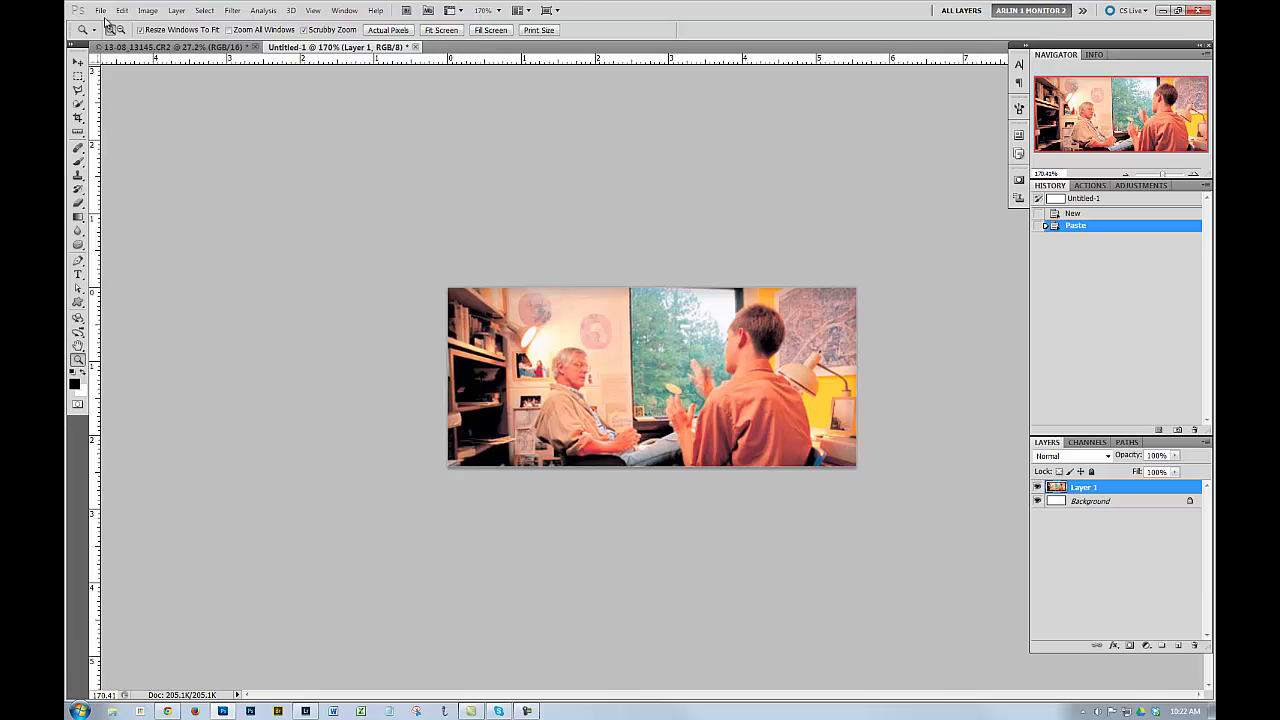
pyautogui.click(153, 14)
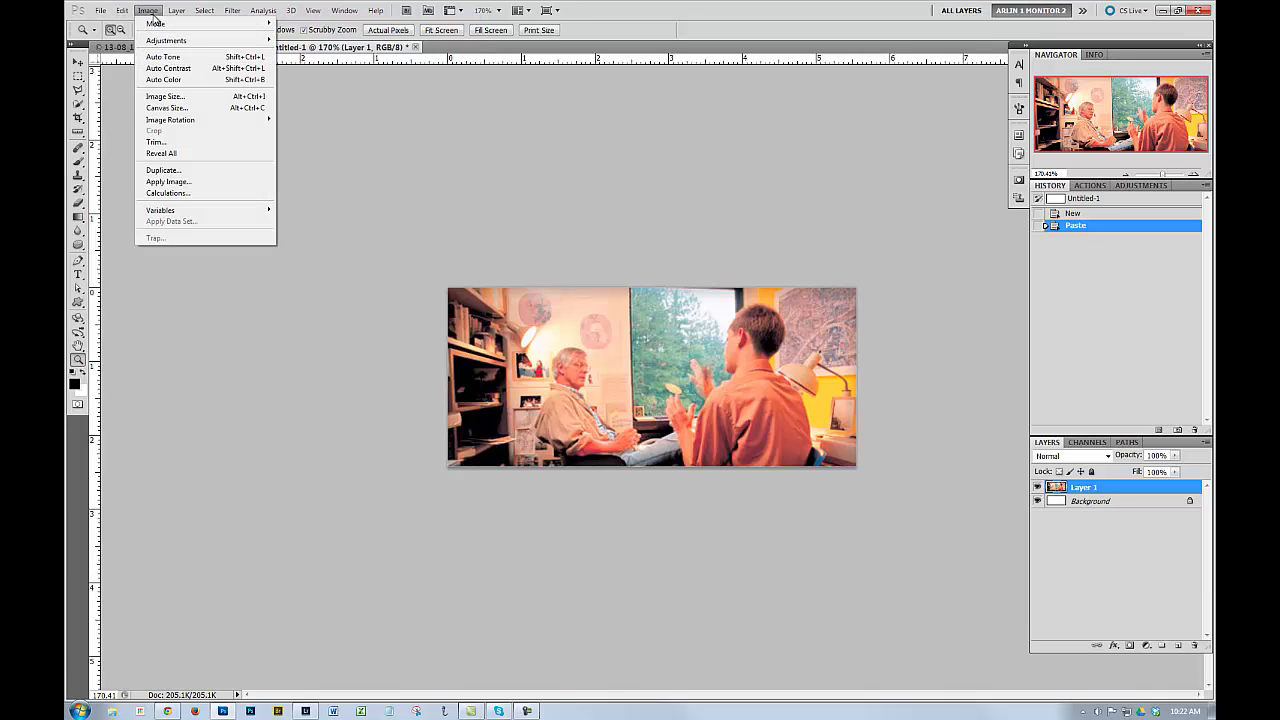
pyautogui.click(178, 97)
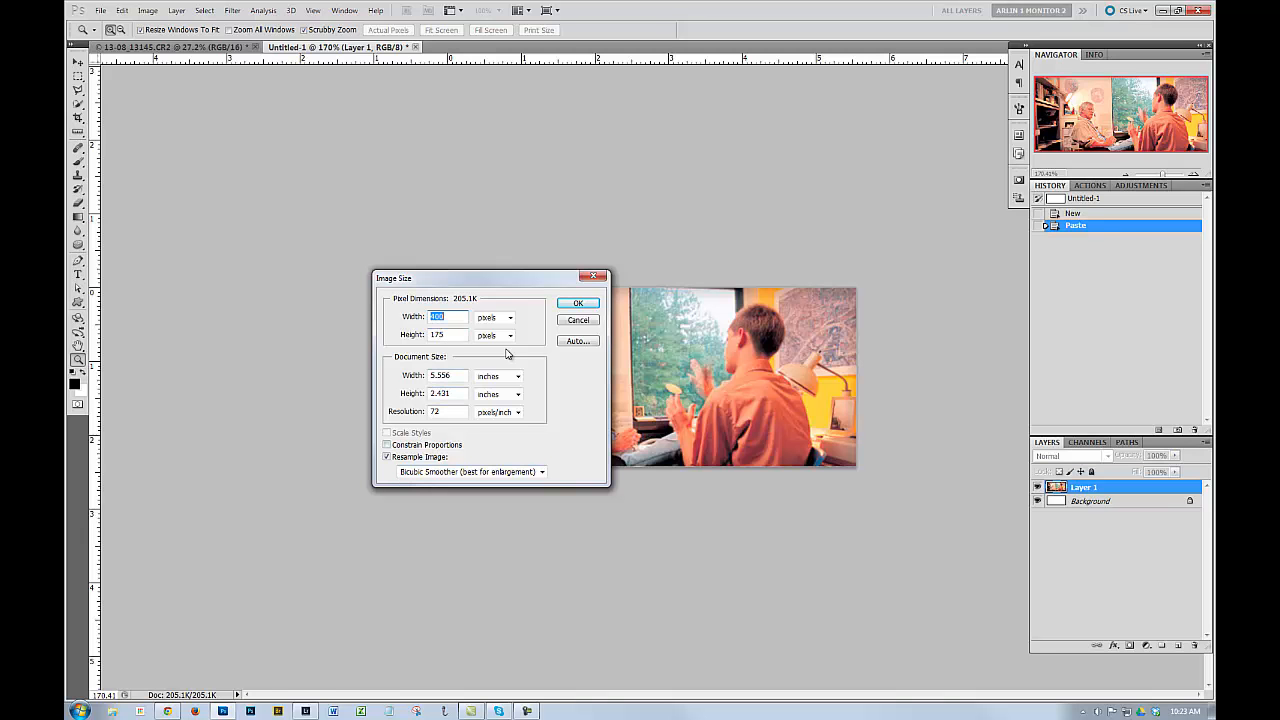
pyautogui.click(578, 320)
pyautogui.press('v')
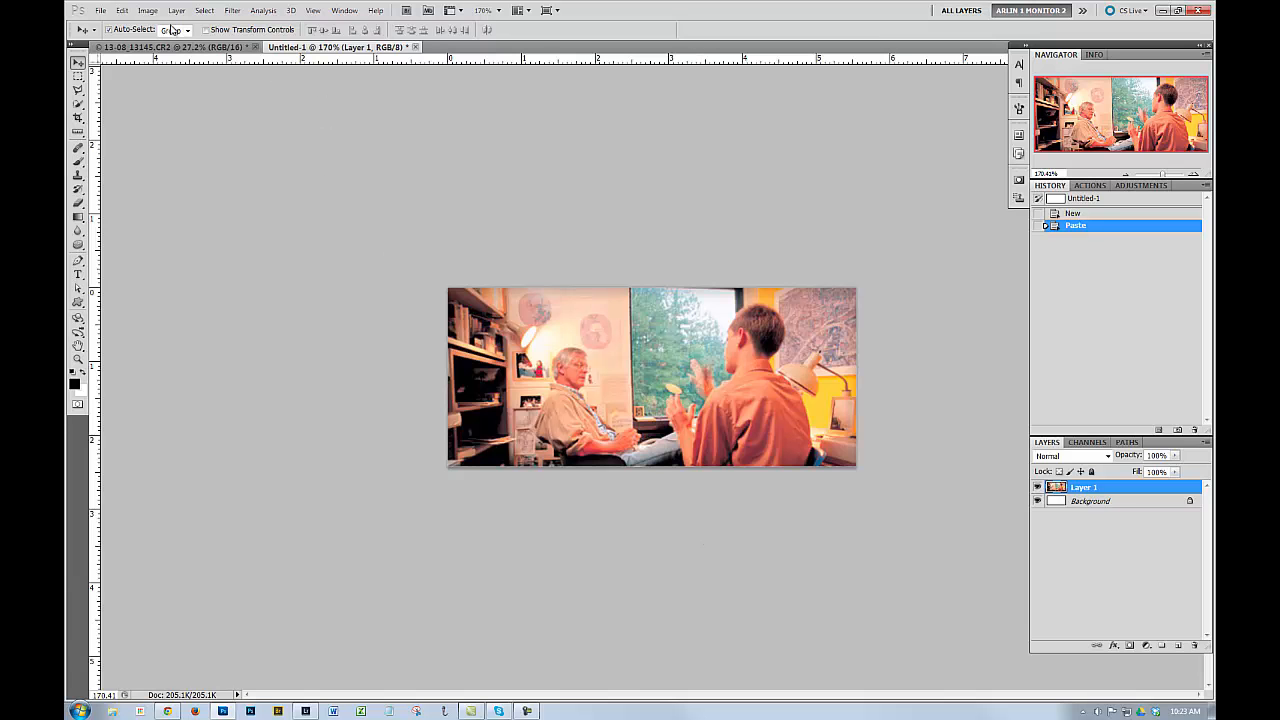
# Step: Stretch the photo to a height of 400 pixels in Image Size with Constrain Proportions off, then undo the distortion
pyautogui.click(150, 11)
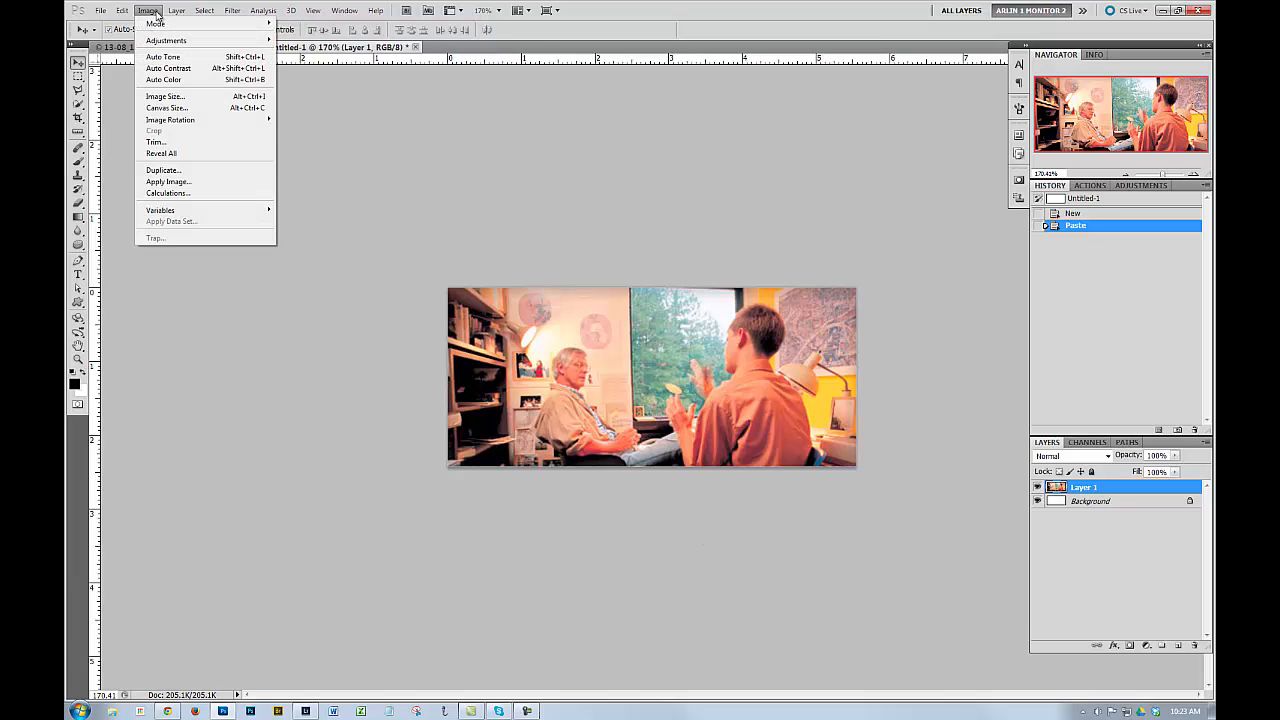
pyautogui.click(163, 96)
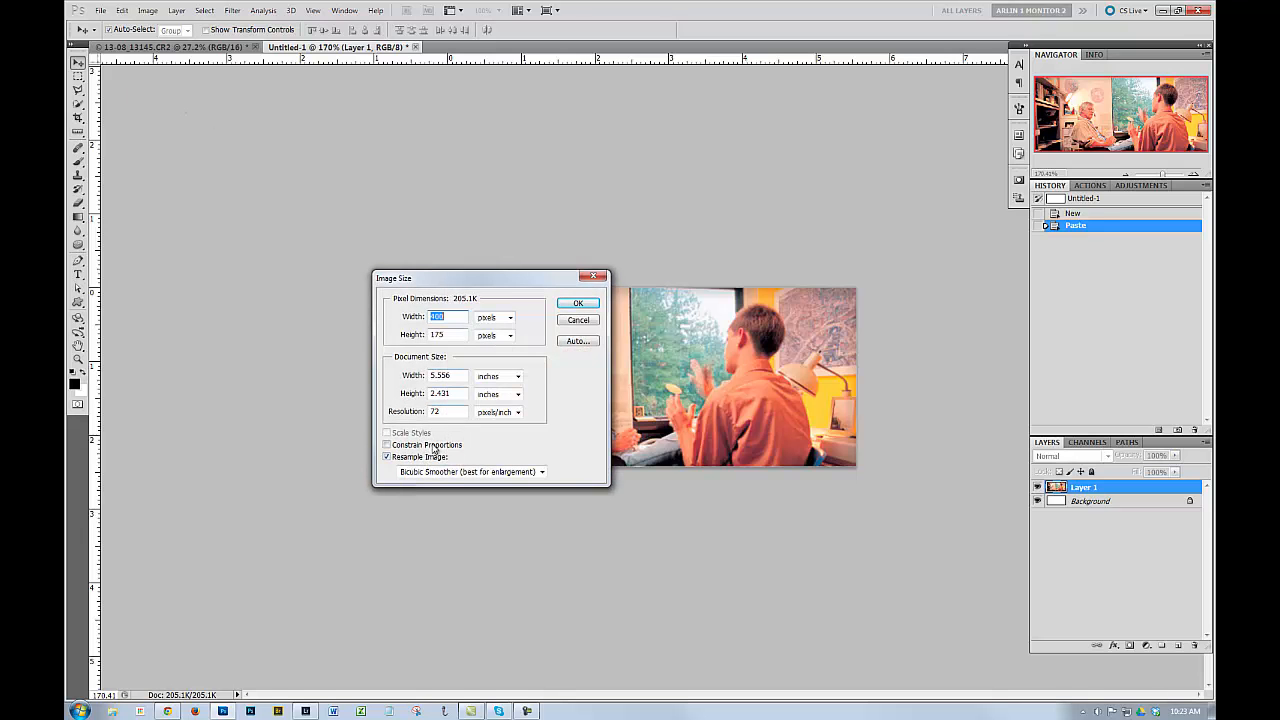
pyautogui.moveTo(516, 279); pyautogui.dragTo(346, 226)
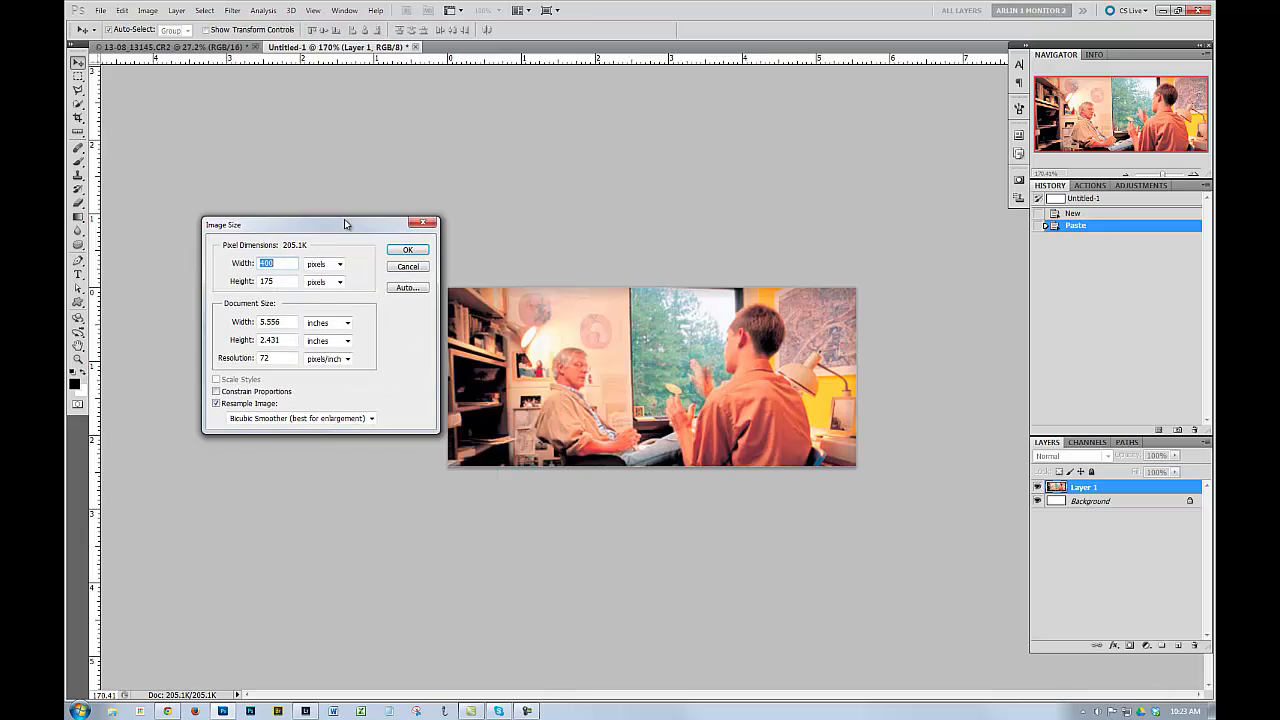
pyautogui.click(217, 392)
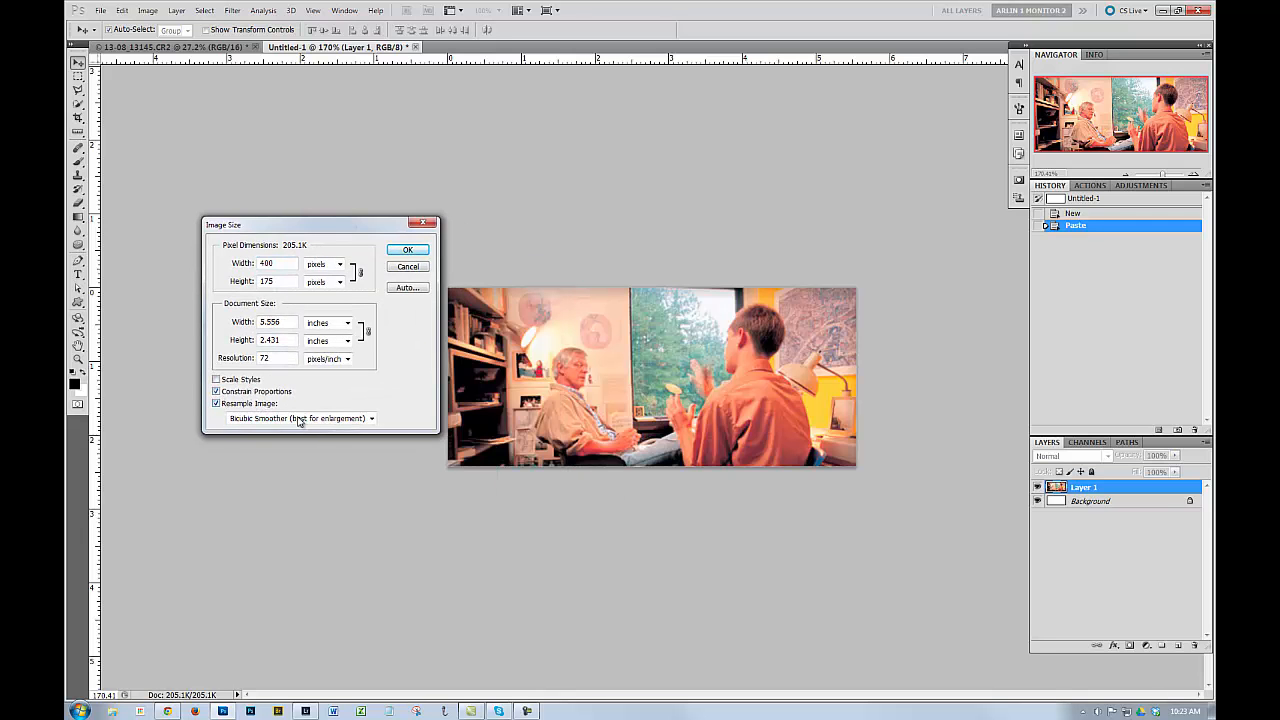
pyautogui.click(217, 392)
pyautogui.doubleClick(281, 281)
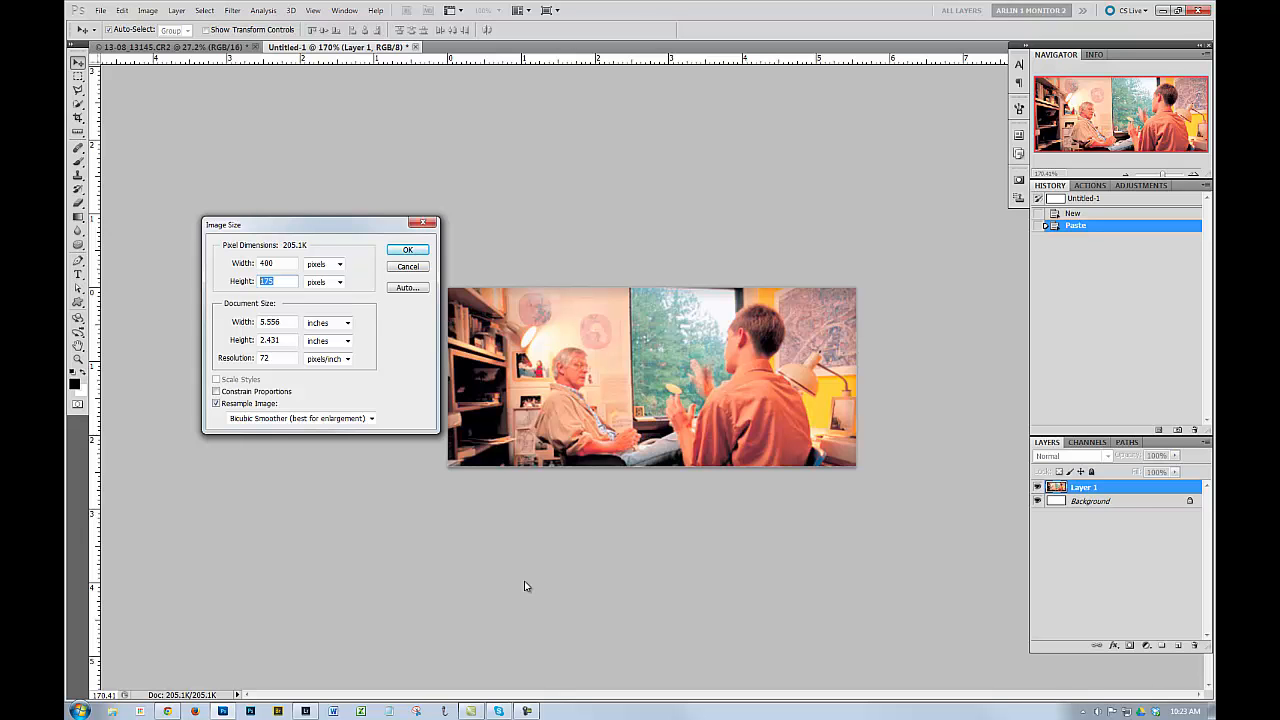
pyautogui.write('600')
pyautogui.write('400')
pyautogui.click(408, 250)
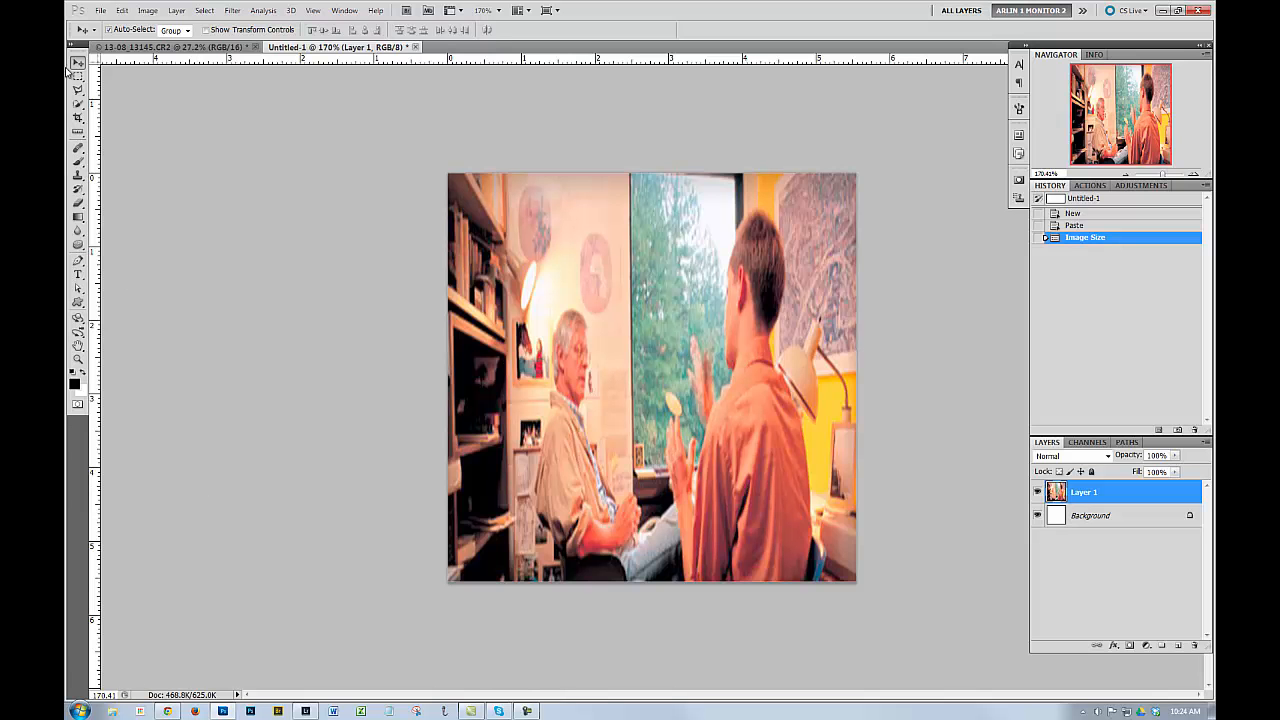
pyautogui.click(121, 10)
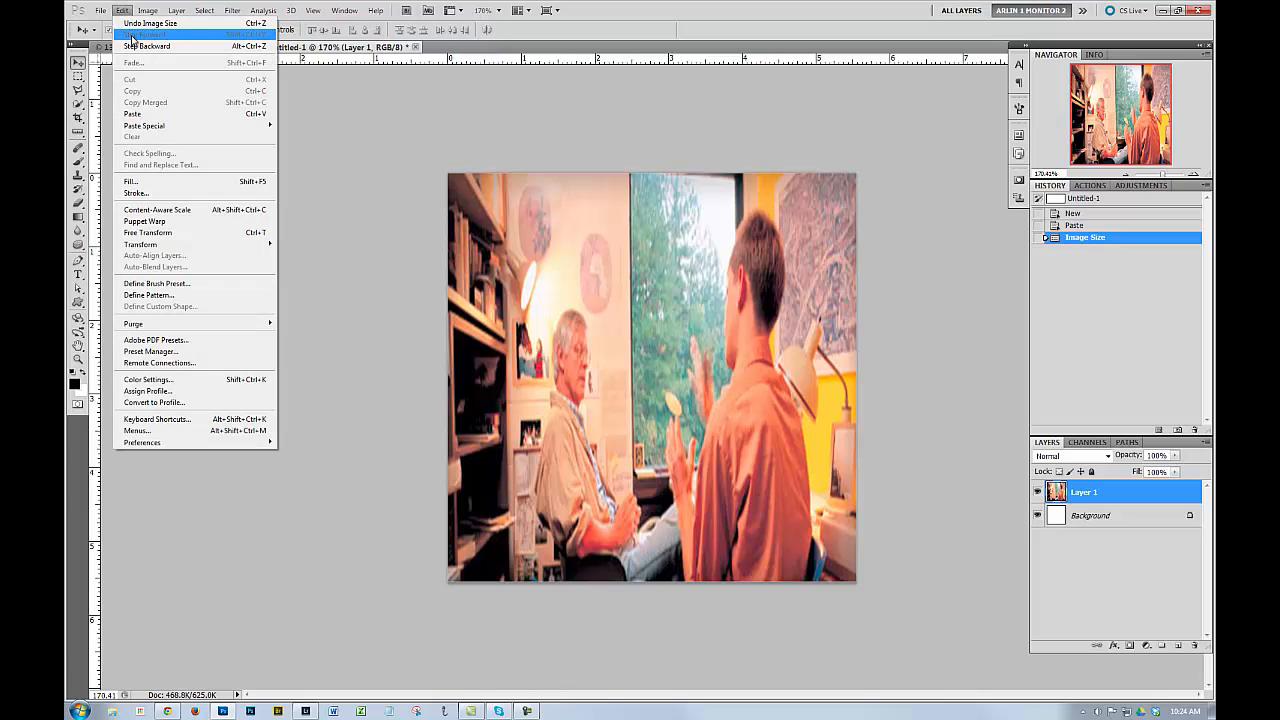
pyautogui.click(140, 24)
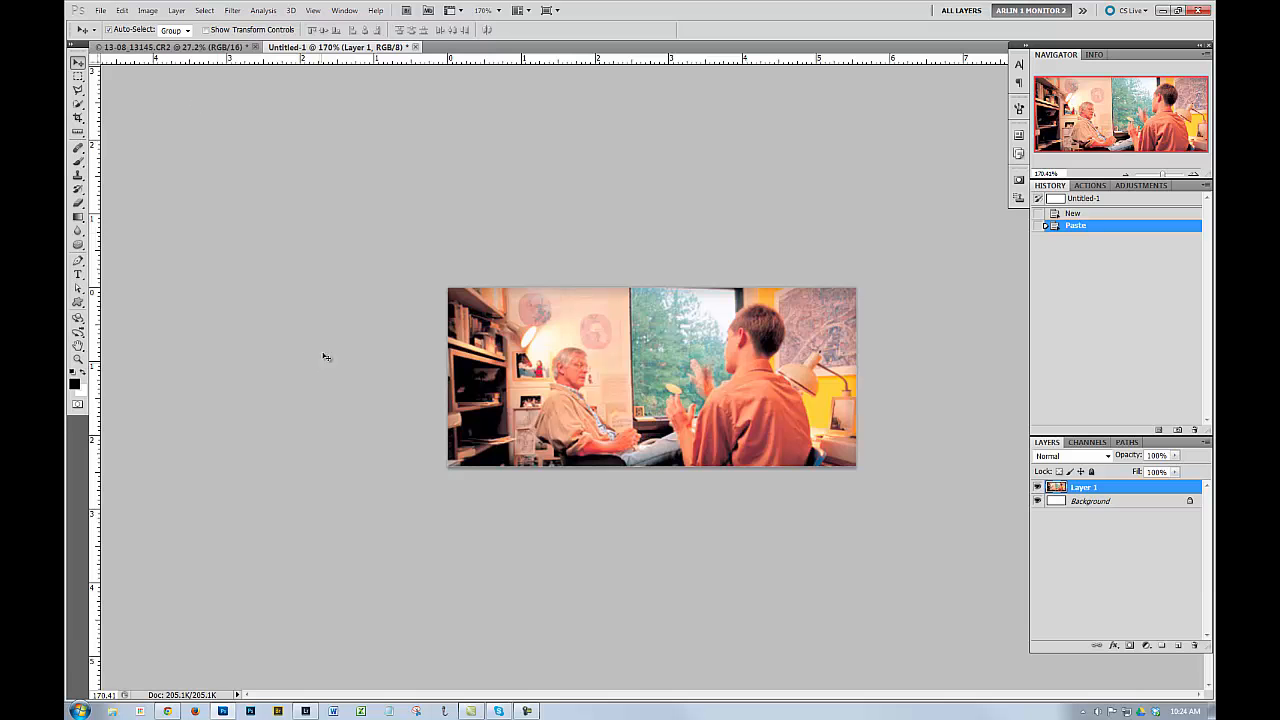
# Step: Try a width of 300 pixels with Constrain Proportions on in Image Size, then discard the change
pyautogui.click(121, 10)
pyautogui.moveTo(147, 10)
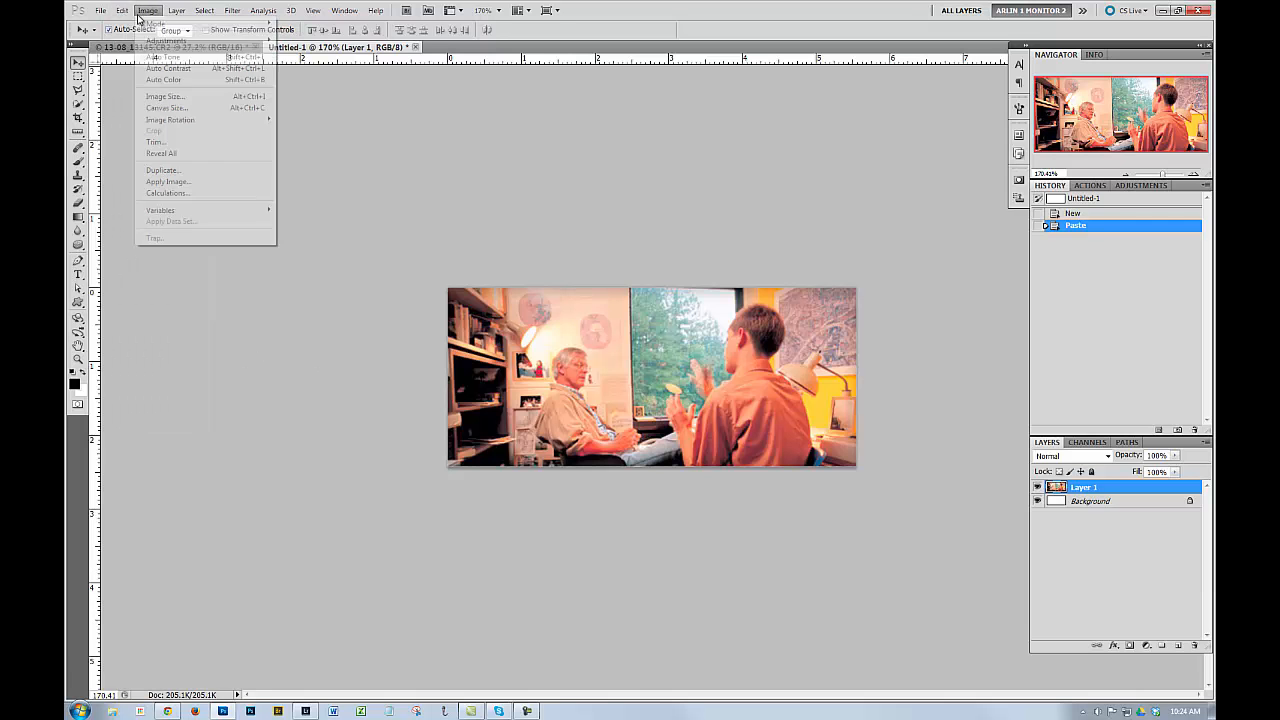
pyautogui.click(172, 98)
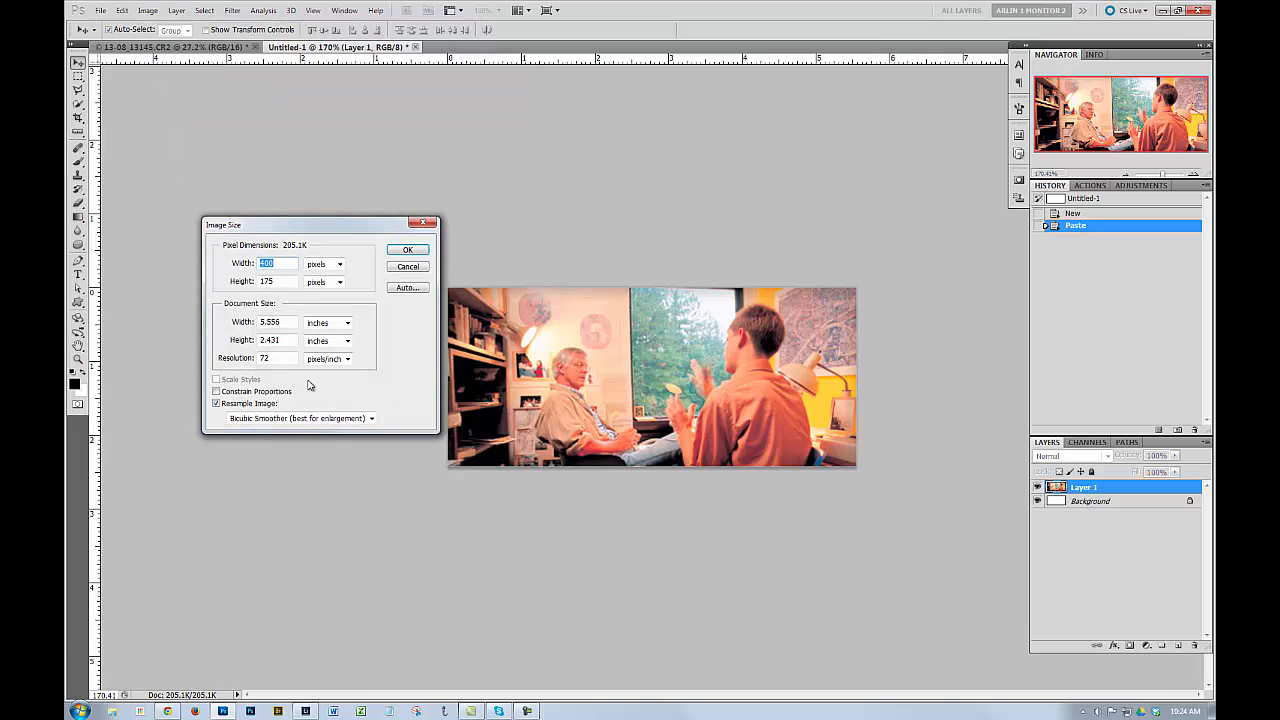
pyautogui.click(216, 392)
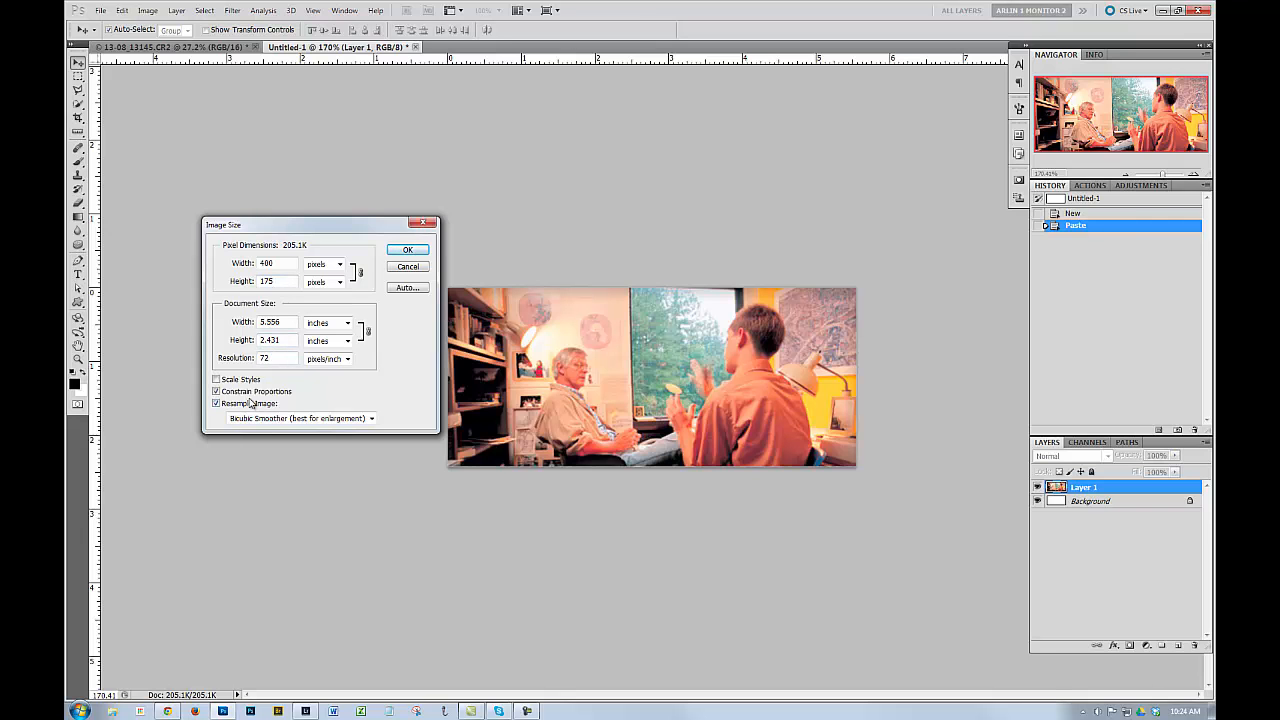
pyautogui.moveTo(276, 263); pyautogui.dragTo(211, 265)
pyautogui.write('300')
pyautogui.click(413, 267)
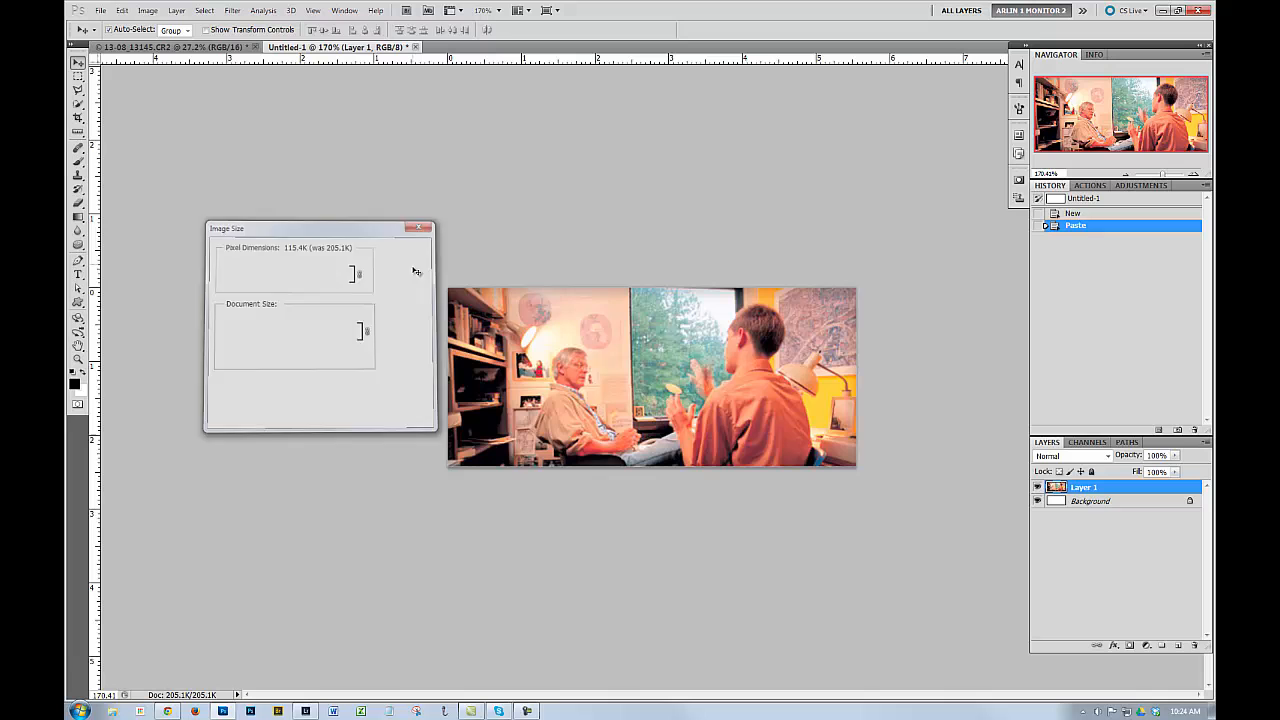
# Step: Crop the photo closely around the seated man, to about 140 by 152 pixels
pyautogui.click(78, 117)
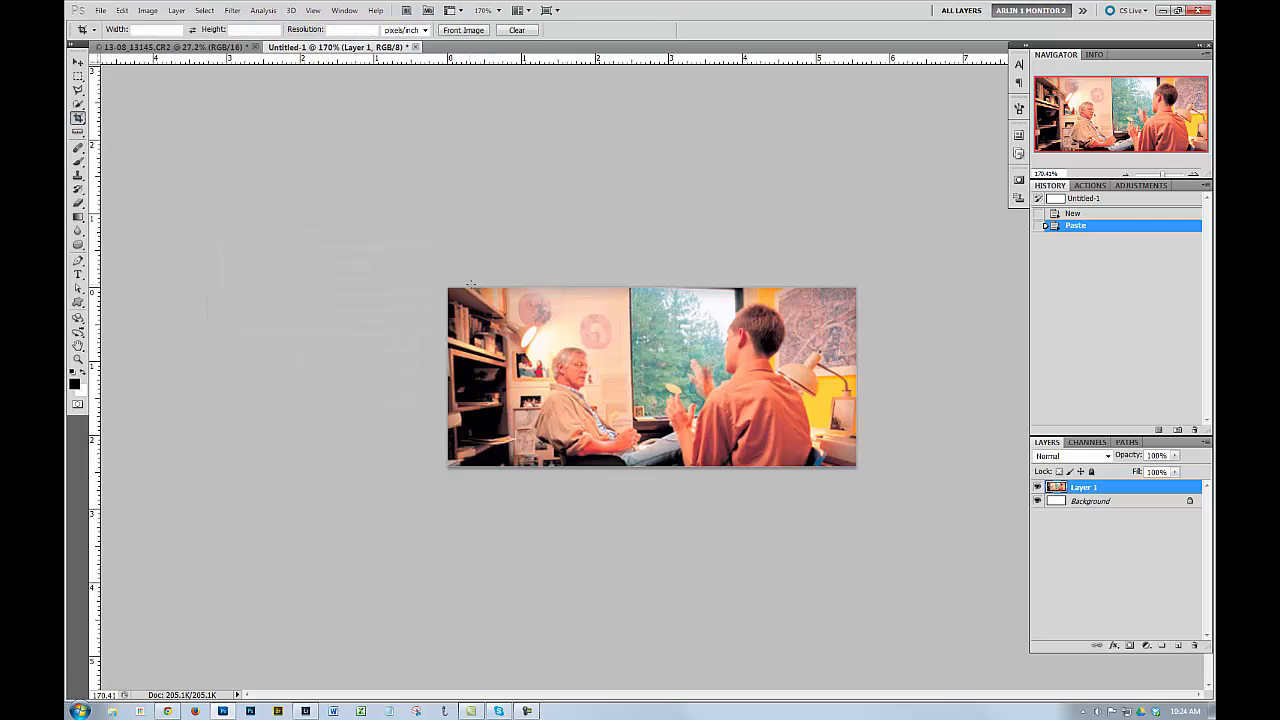
pyautogui.moveTo(707, 532)
pyautogui.mouseDown()
pyautogui.moveTo(610, 516)
pyautogui.moveTo(660, 526)
pyautogui.mouseUp()
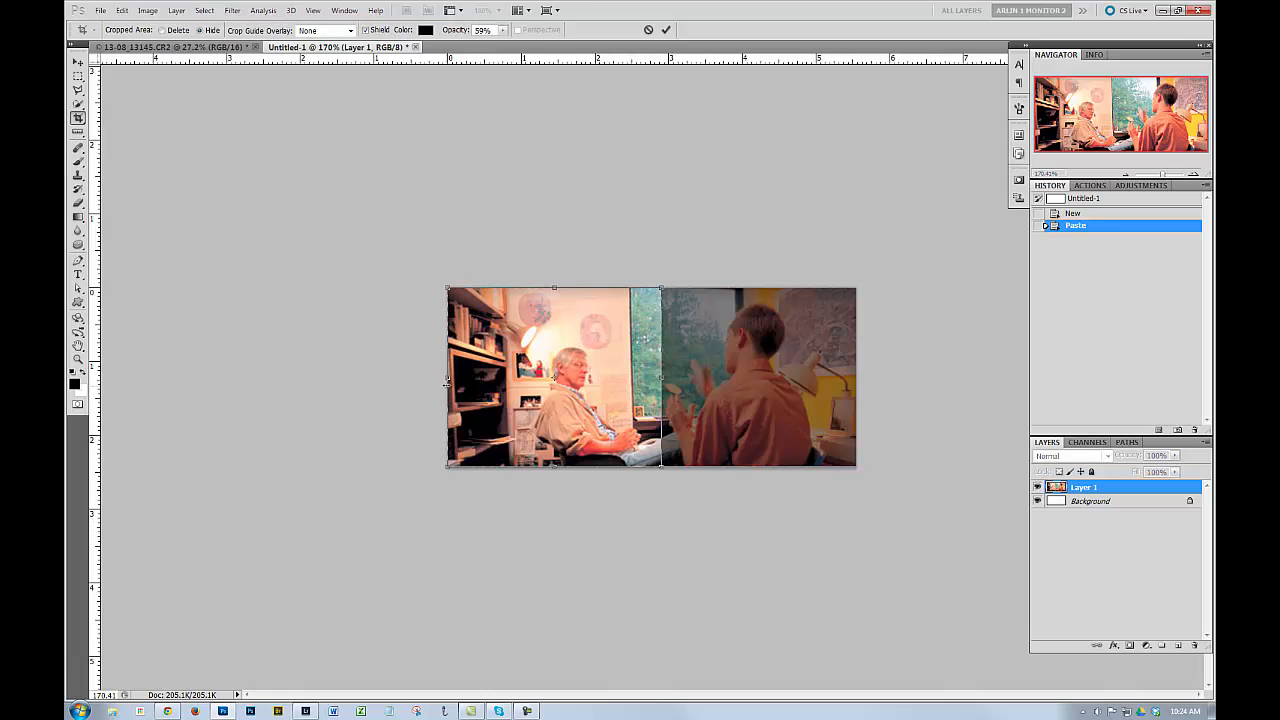
pyautogui.moveTo(447, 378); pyautogui.dragTo(519, 366)
pyautogui.moveTo(590, 286); pyautogui.dragTo(590, 312)
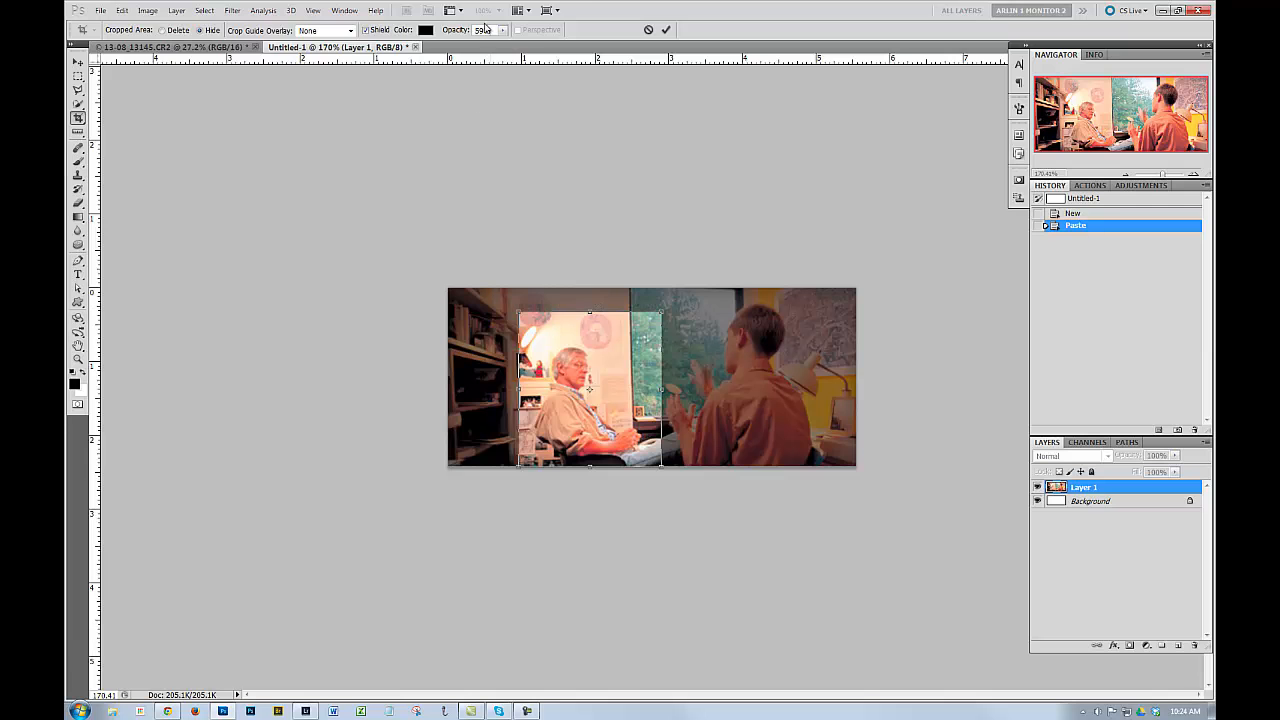
pyautogui.click(666, 29)
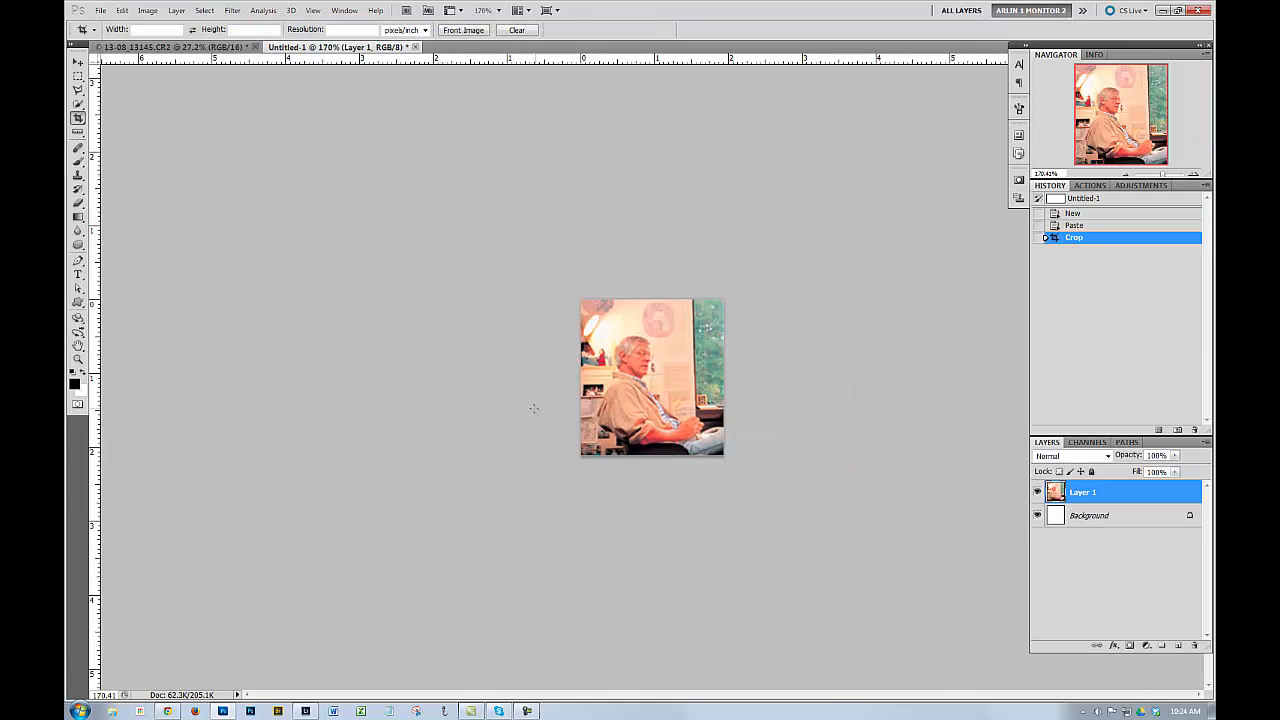
# Step: Check the cropped photo's pixel dimensions and document size in Image Size without changing any values
pyautogui.click(147, 10)
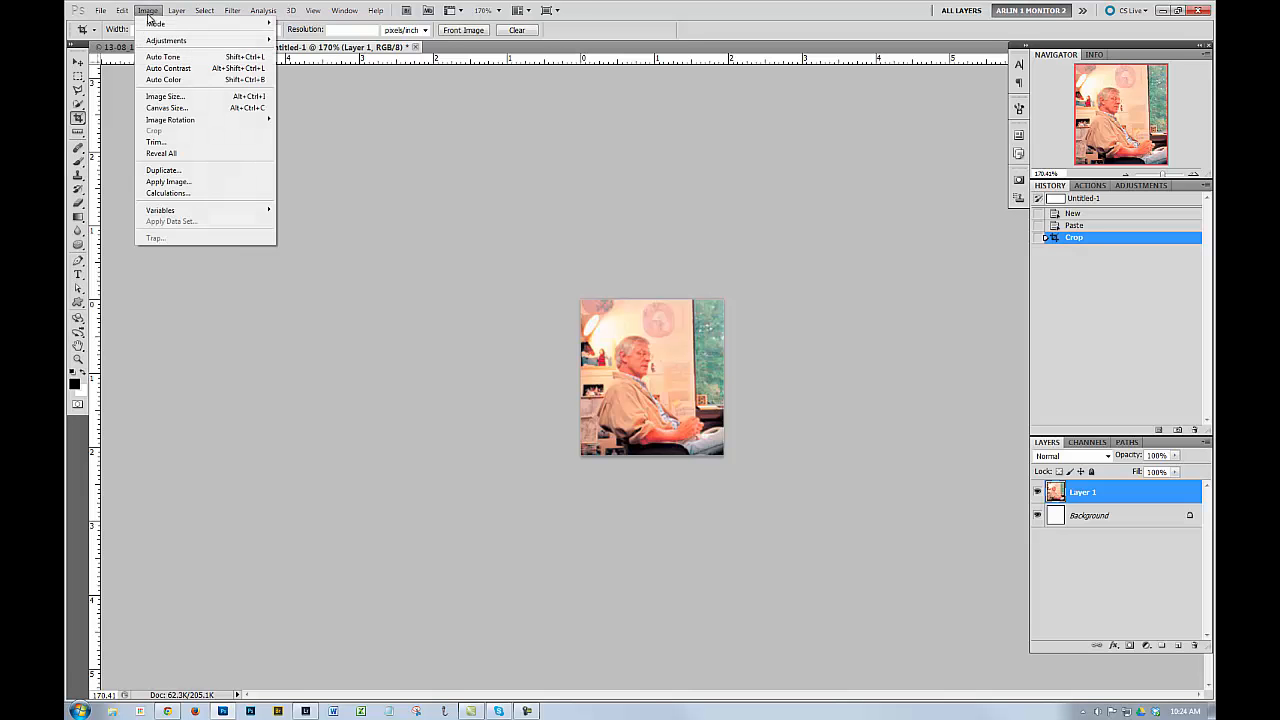
pyautogui.click(164, 102)
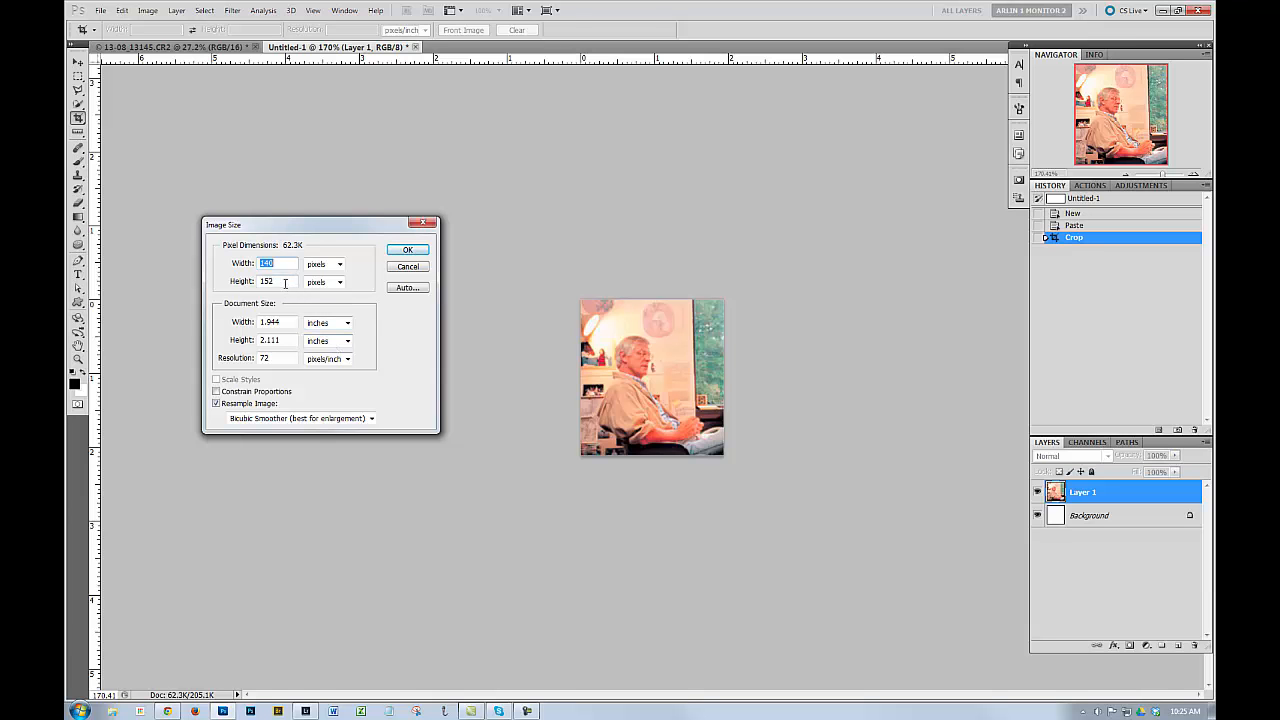
pyautogui.click(409, 252)
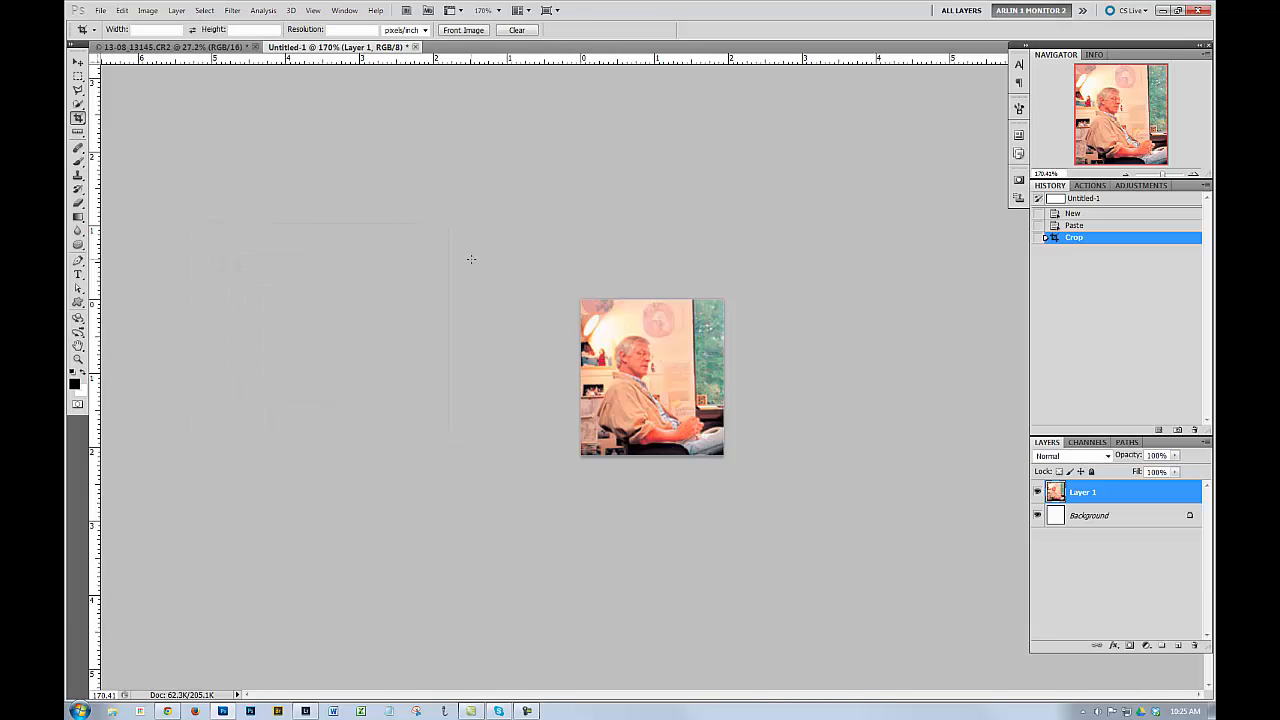